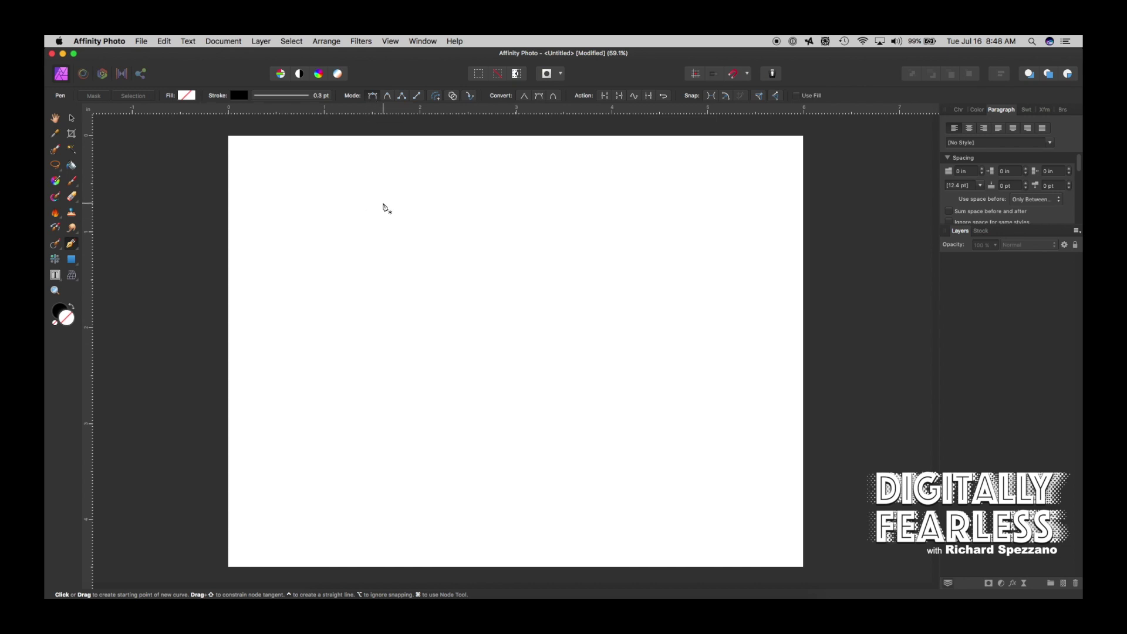
- Draw a closed seven-node shape near the page's upper left in standard Pen mode, combining straight edges with curved lower segments
click(383, 203)
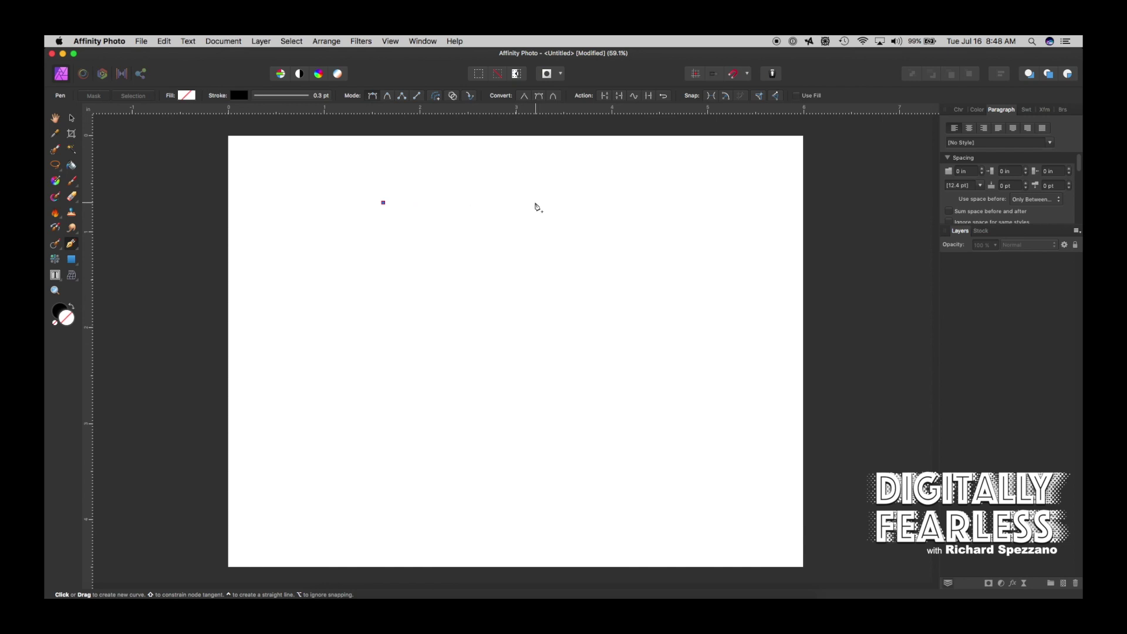
click(536, 203)
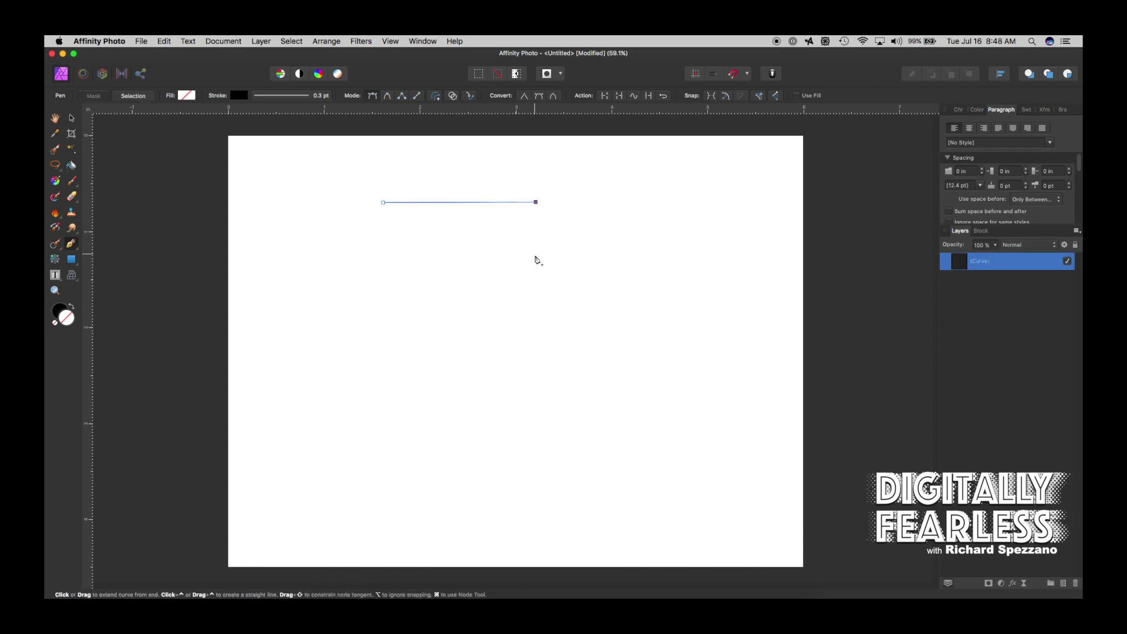
click(537, 275)
drag(484, 304, 426, 305)
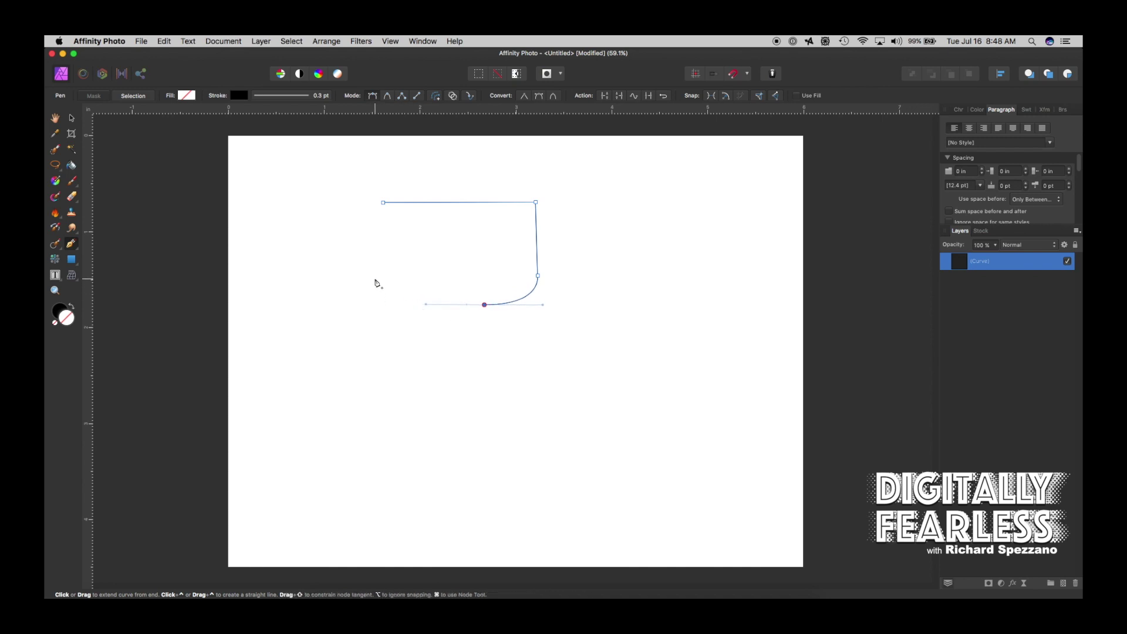
drag(375, 276, 371, 249)
click(307, 242)
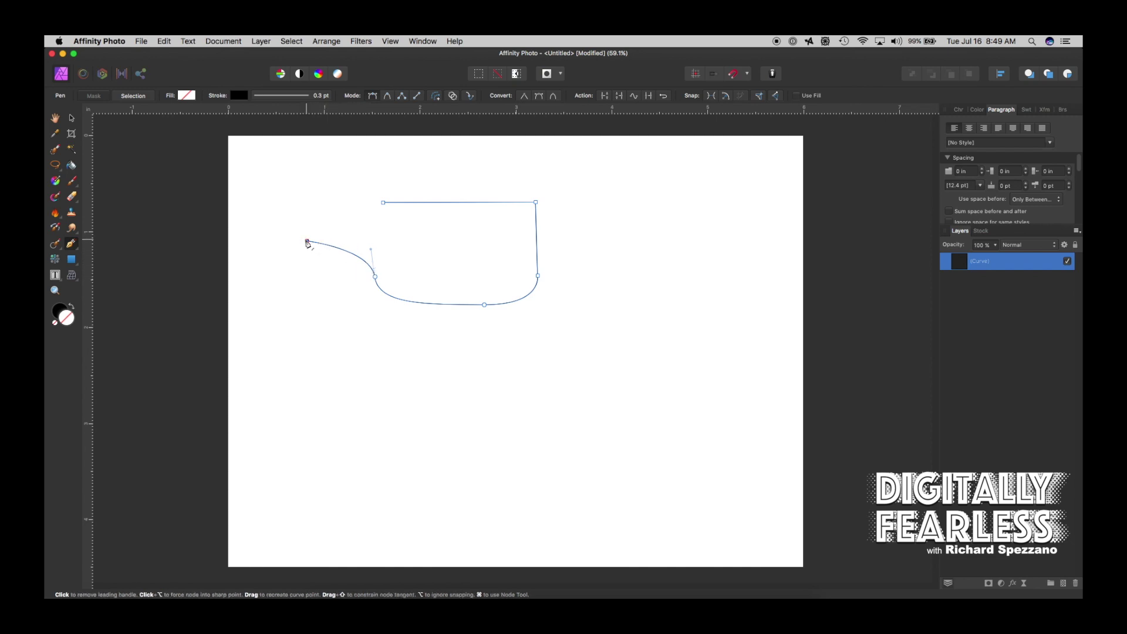
click(301, 190)
click(383, 203)
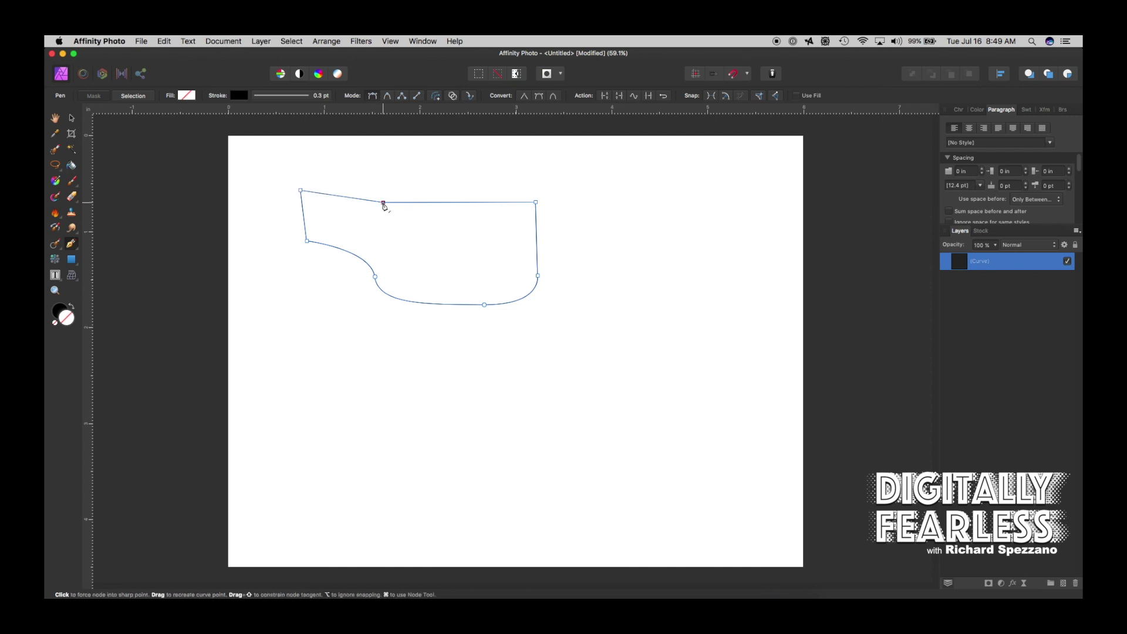
- Try a cyan fill on the closed shape and set its fill back to none
key(v)
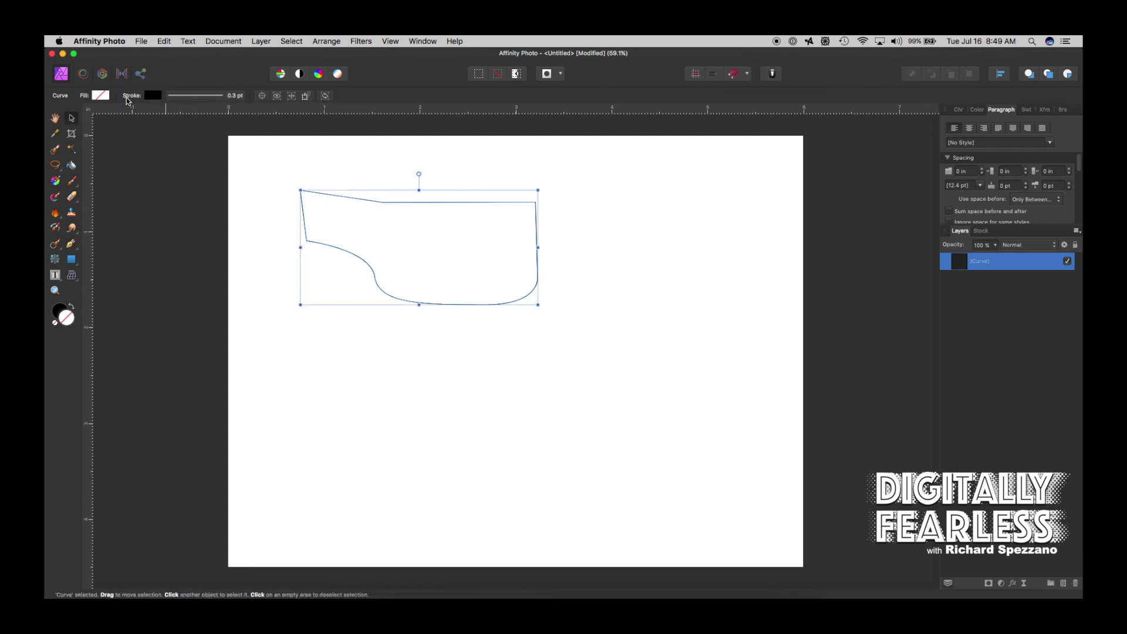
click(101, 96)
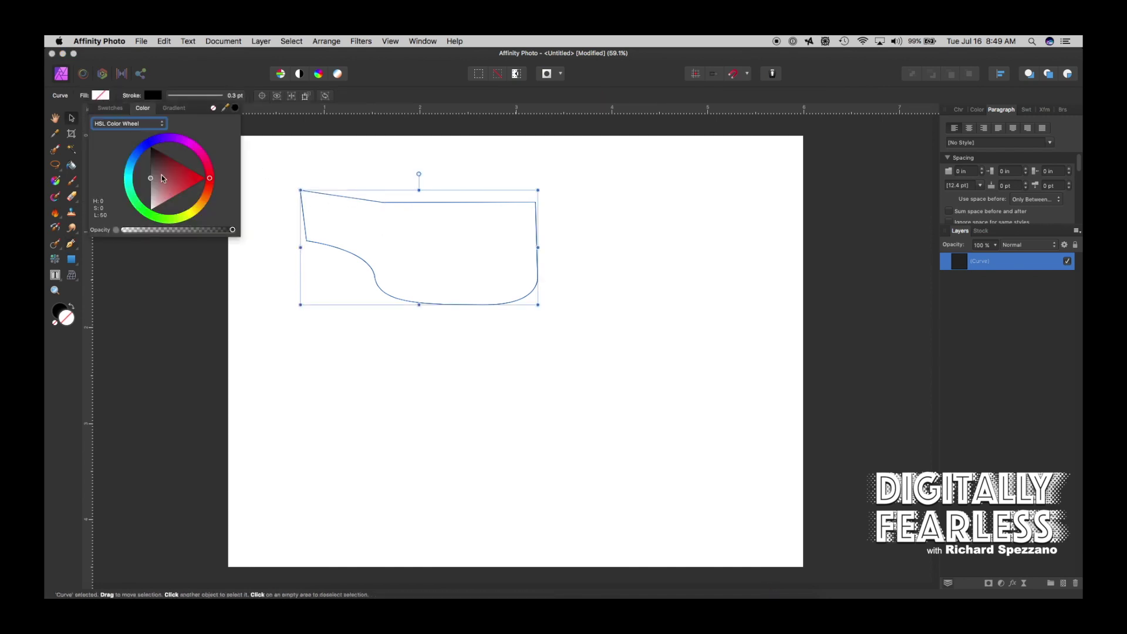
click(132, 174)
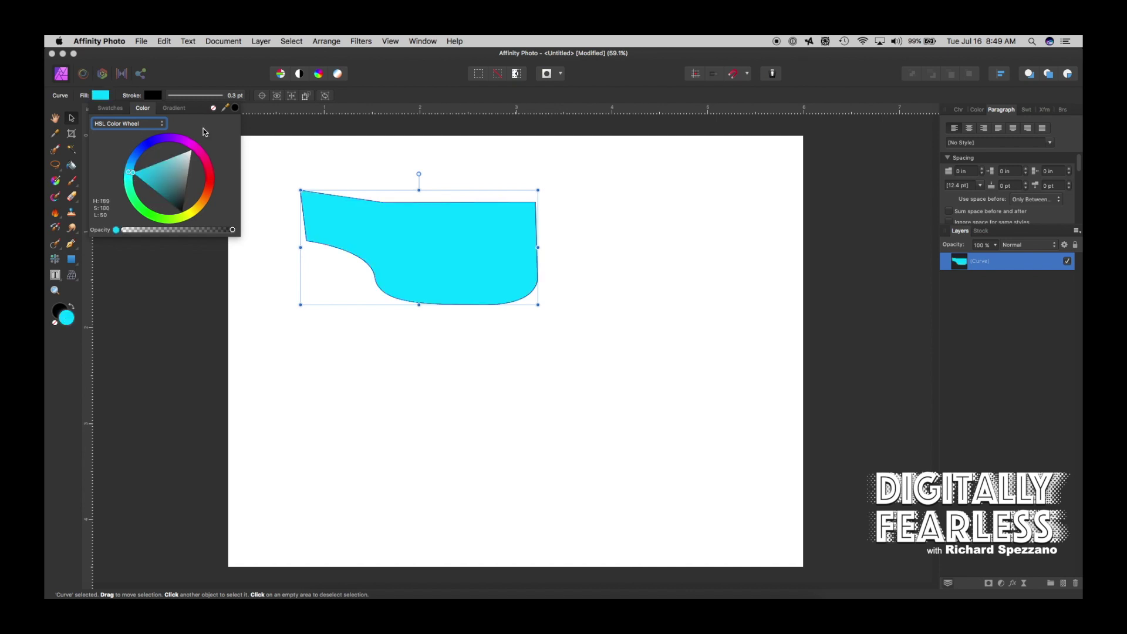
click(213, 109)
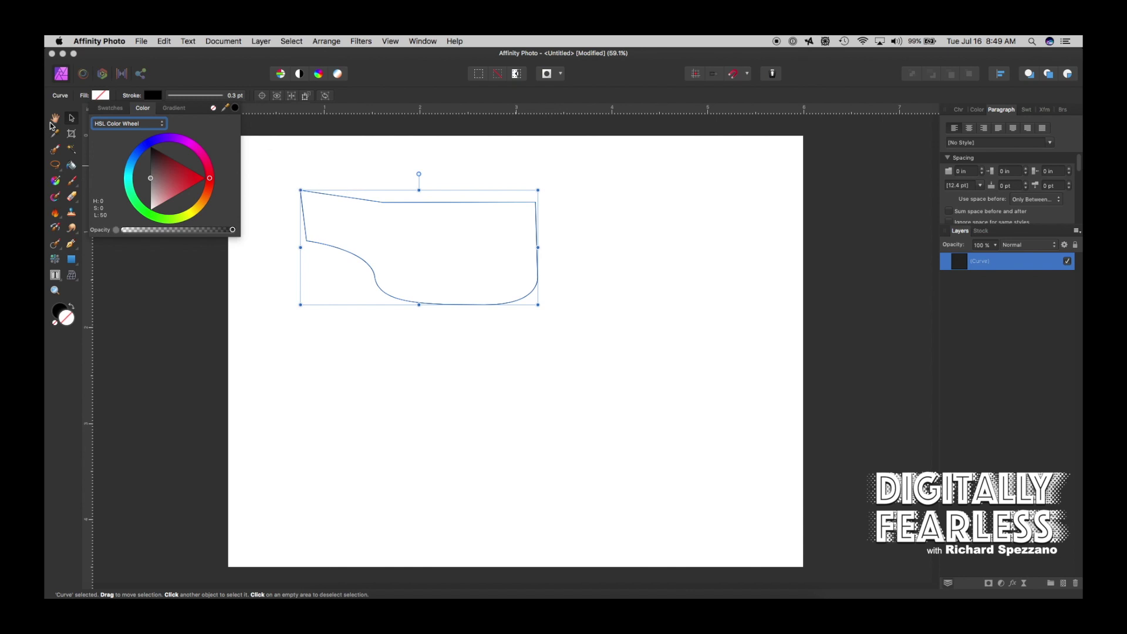
click(54, 120)
click(54, 120)
- Draw a large closed, smoothly curved six-node shape with the Pen tool in Smart mode, spanning the page's right side and lower left
click(71, 242)
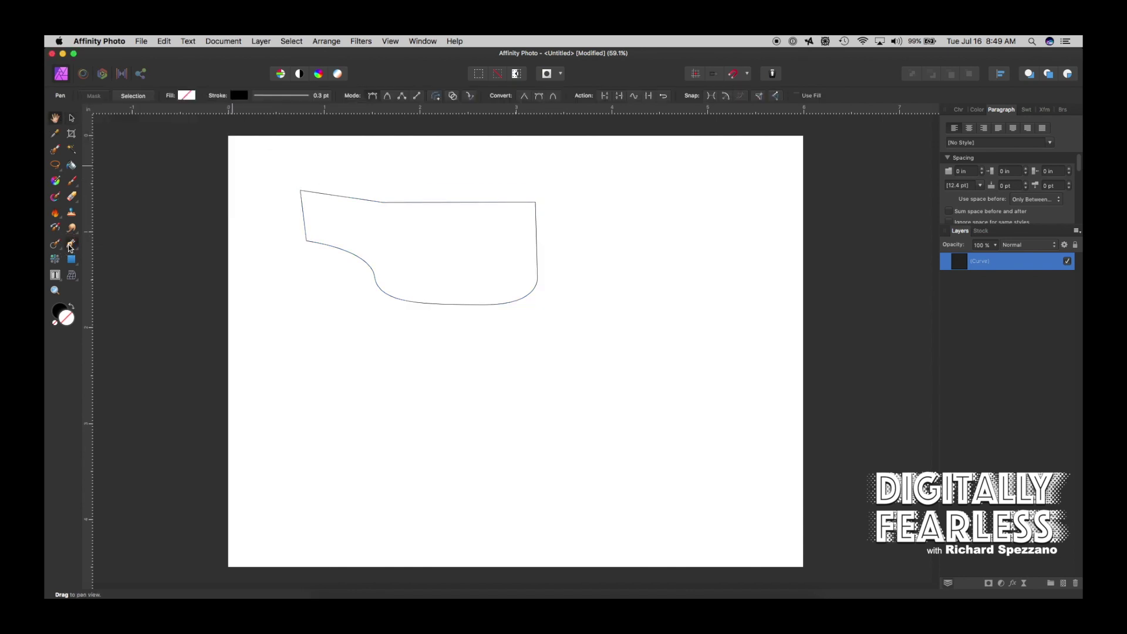
click(386, 96)
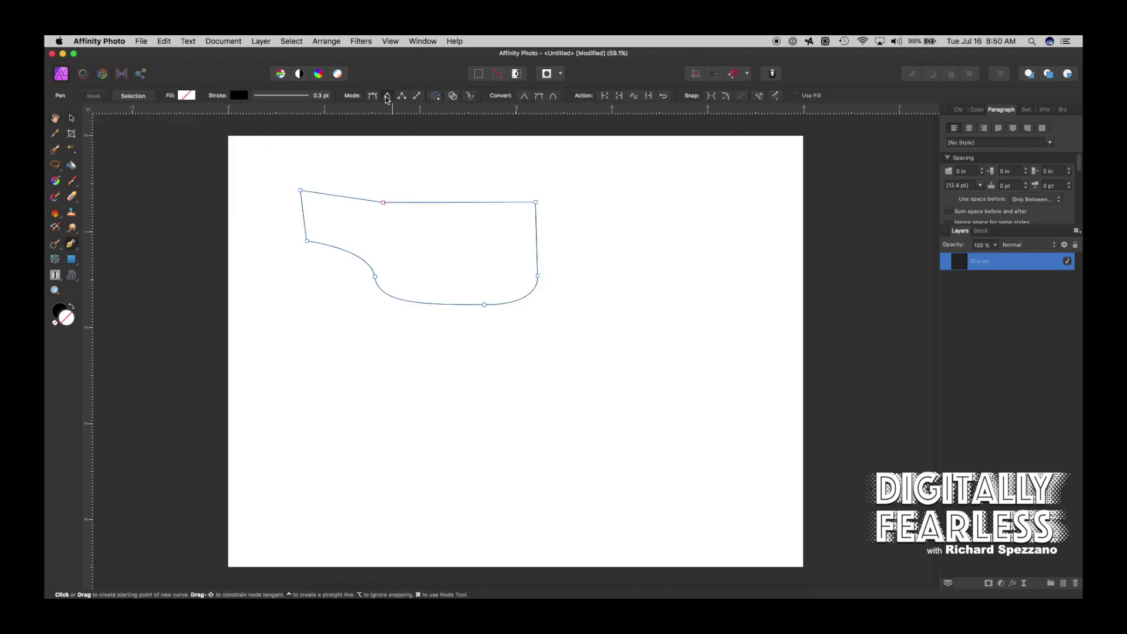
click(598, 203)
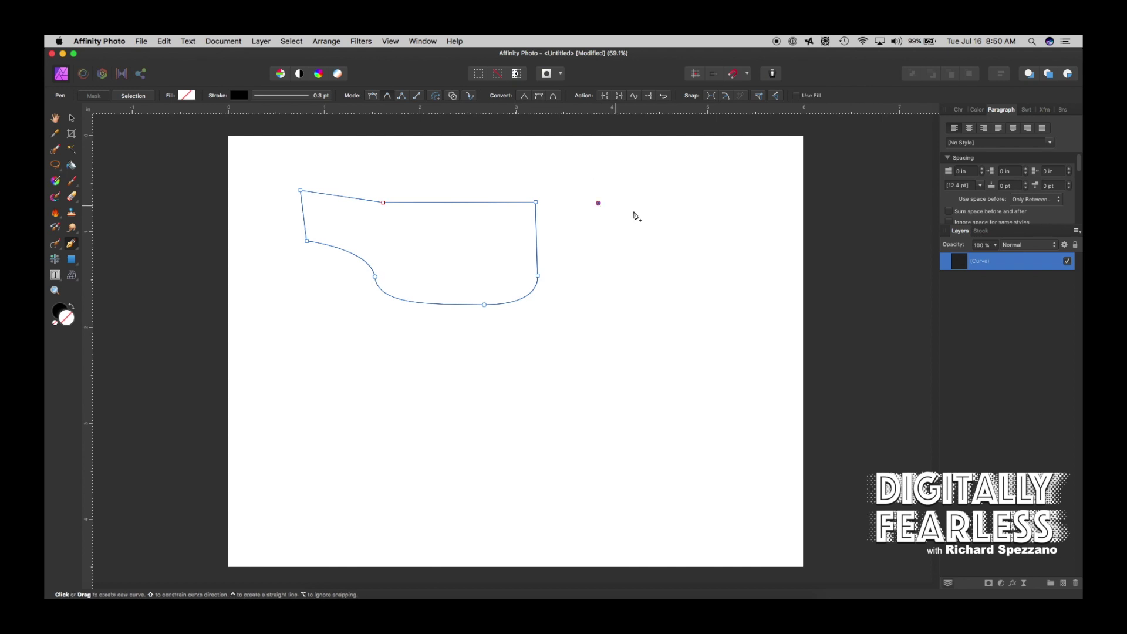
drag(717, 241, 741, 269)
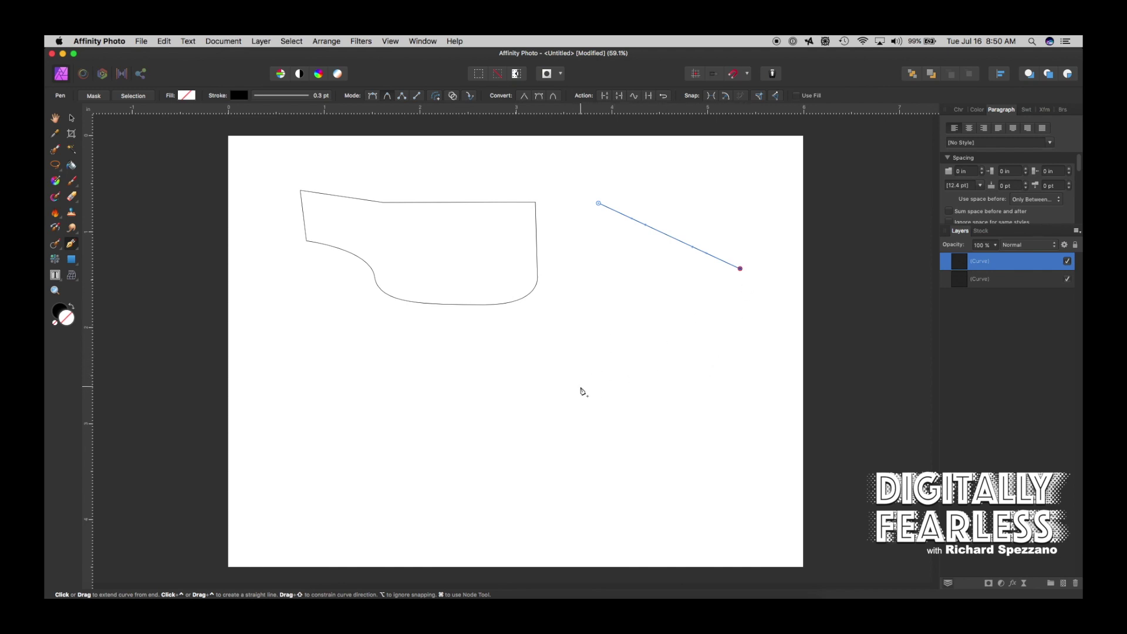
drag(583, 392, 722, 429)
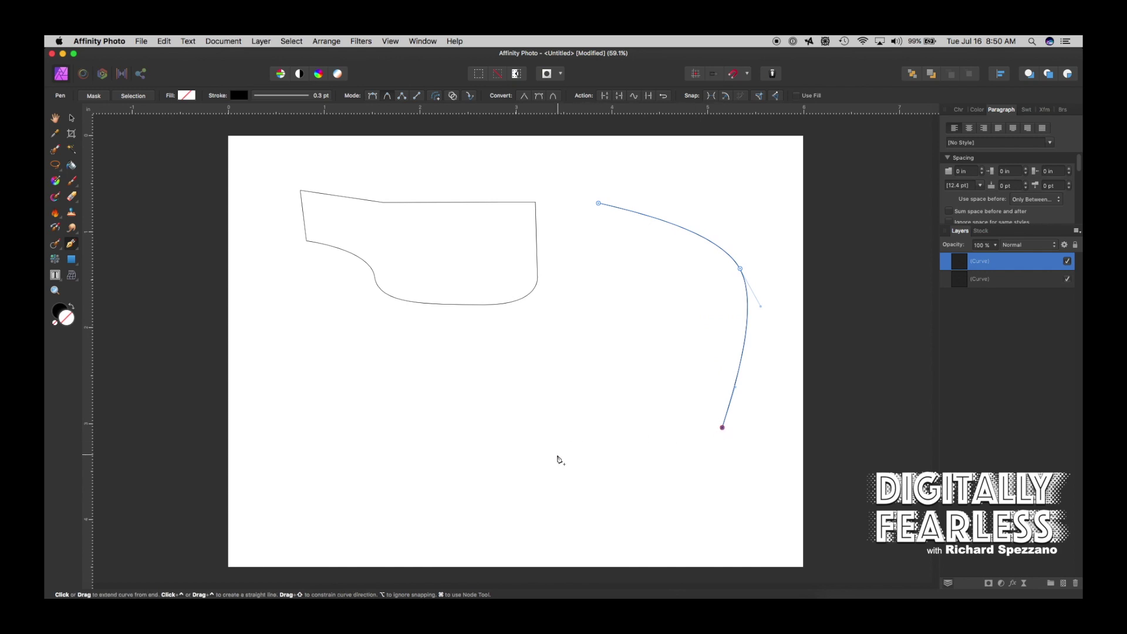
click(557, 456)
drag(558, 456, 493, 383)
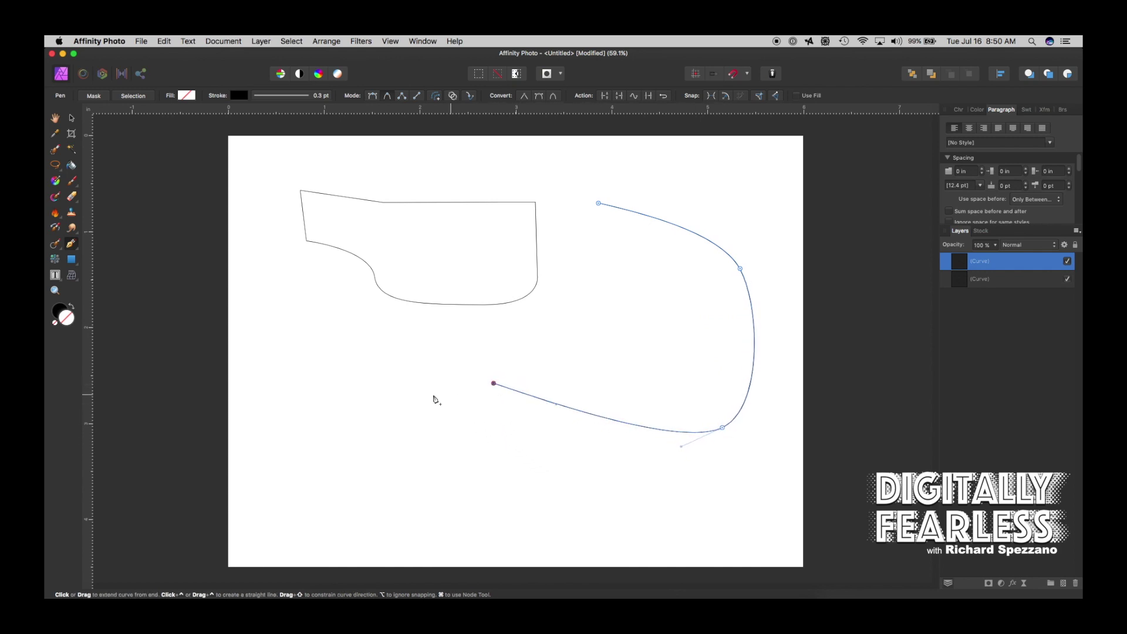
drag(377, 412, 343, 449)
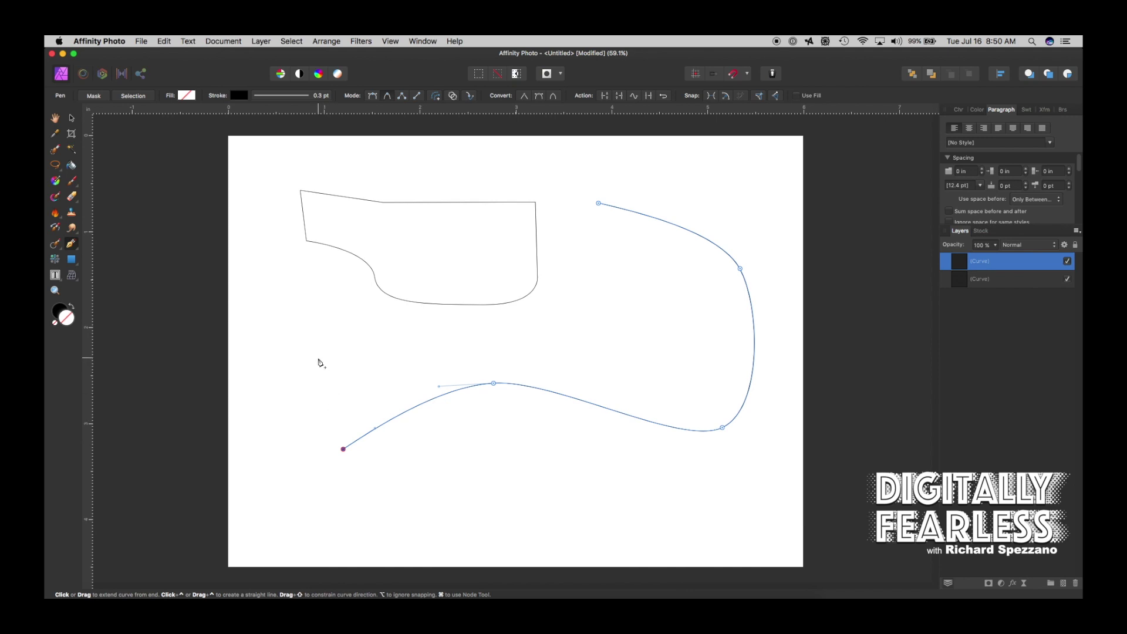
click(319, 357)
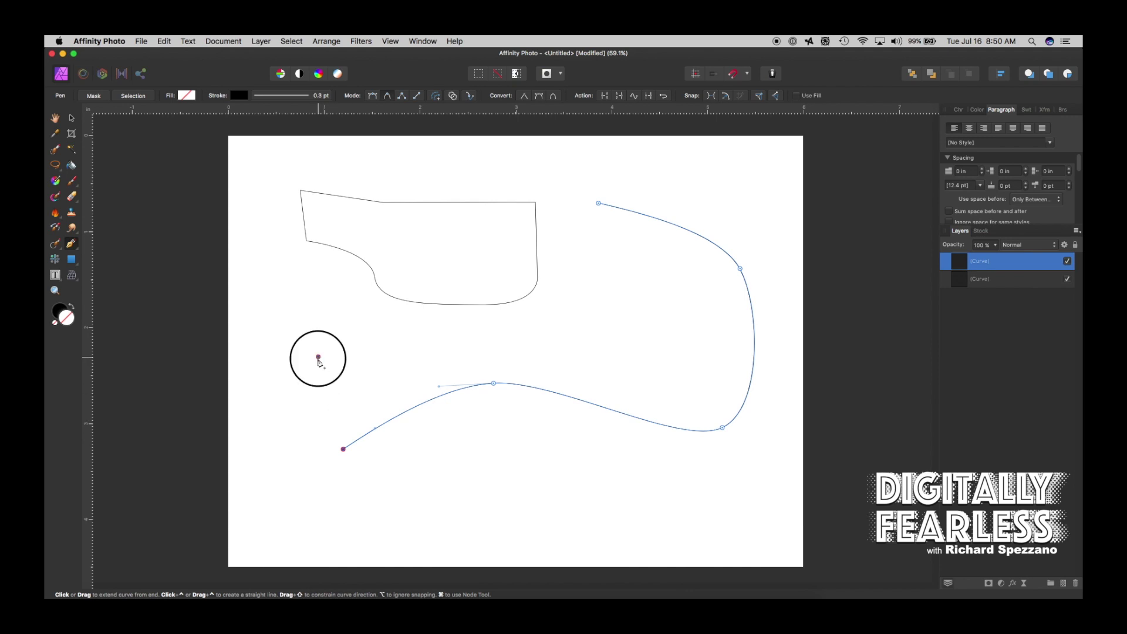
mouse_move(318, 358)
mouse_down()
mouse_move(307, 360)
mouse_move(346, 350)
mouse_move(257, 350)
mouse_move(290, 371)
mouse_move(301, 362)
mouse_up()
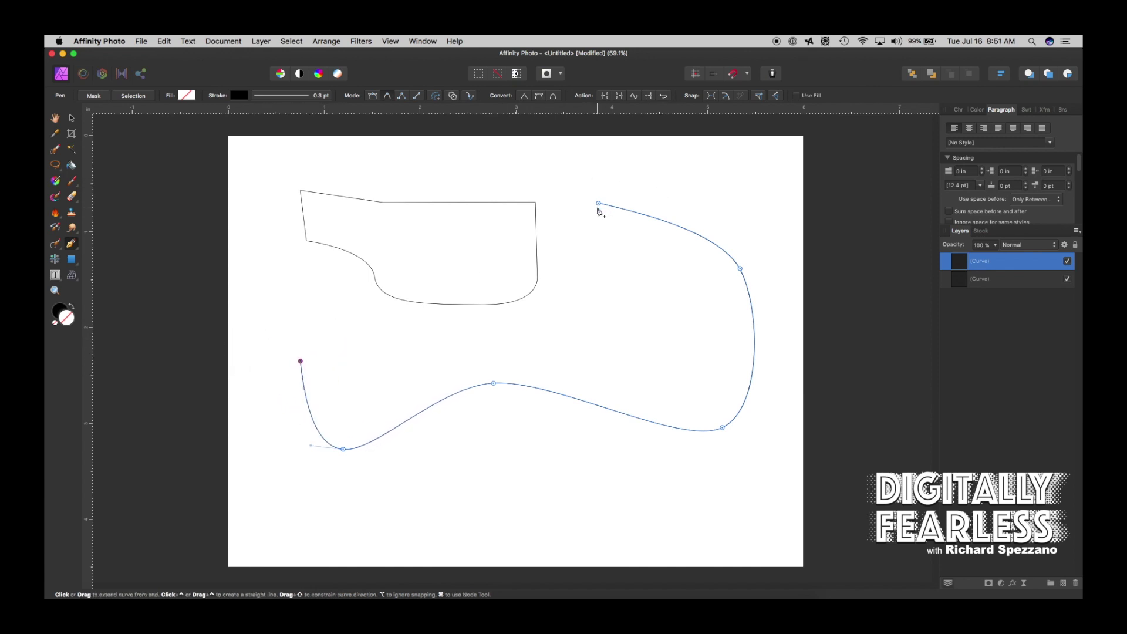
drag(599, 203, 649, 191)
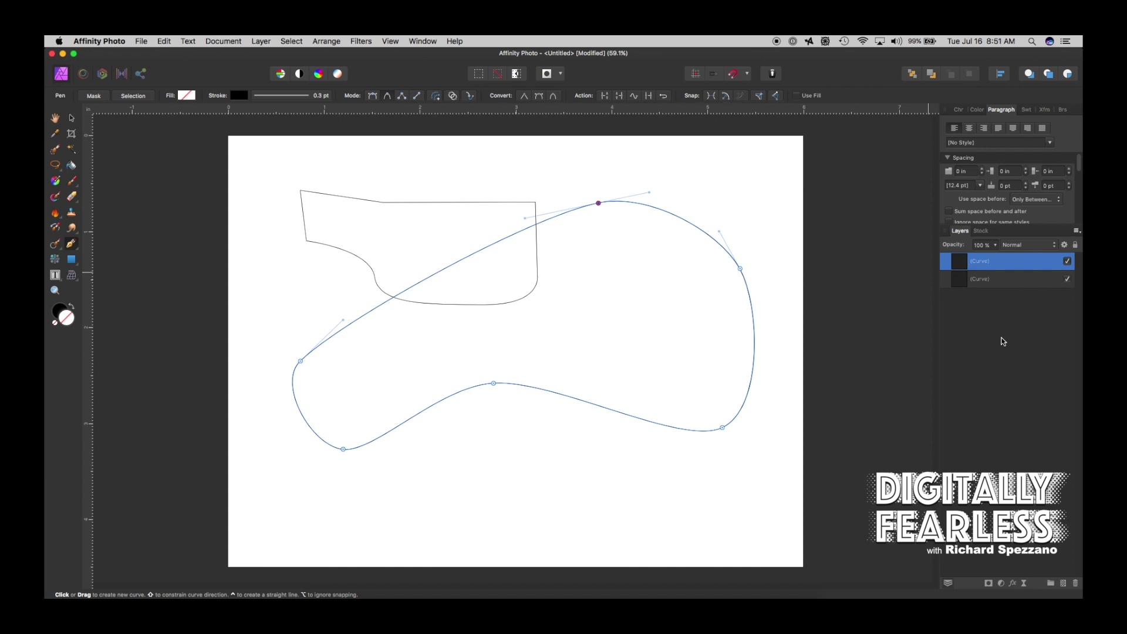
- Delete both curve layers to clear the page
click(959, 264)
key(Delete)
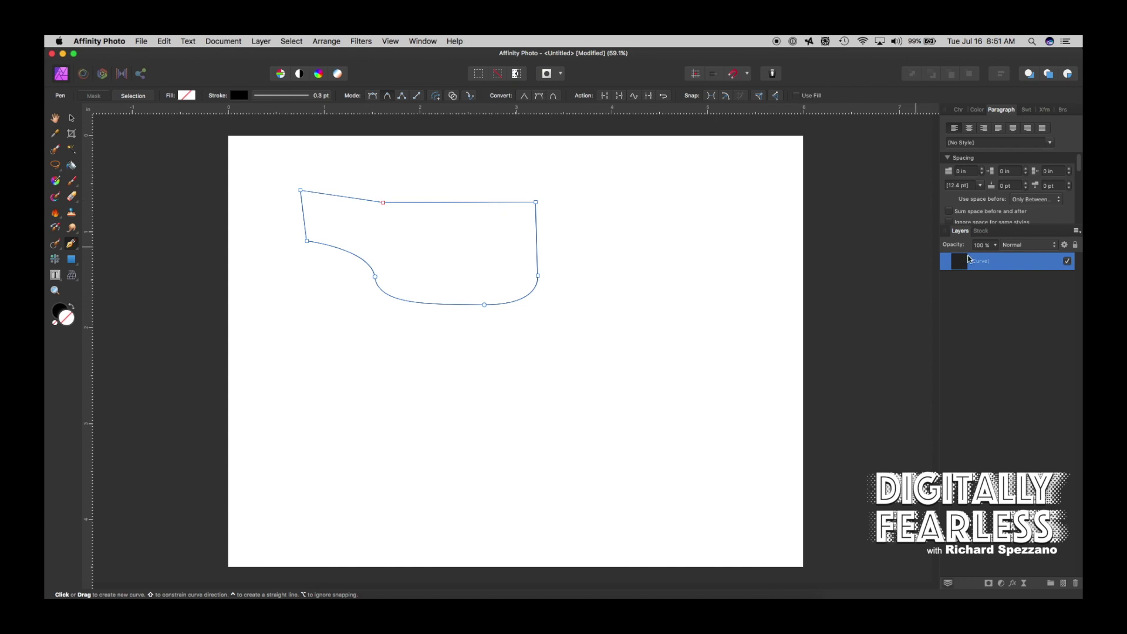
key(Delete)
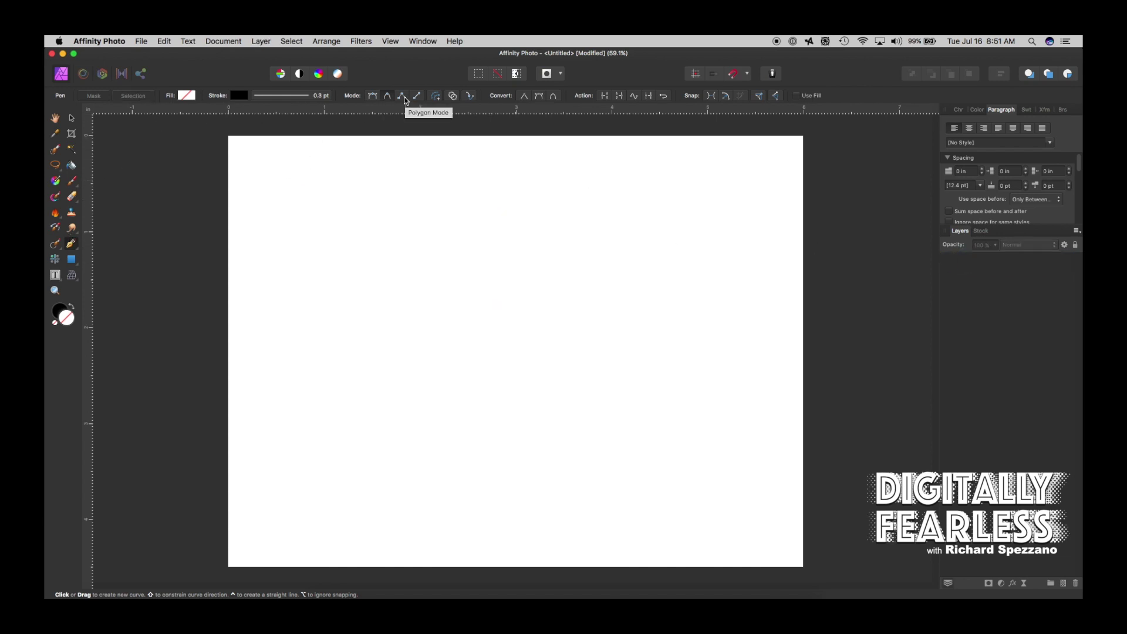
- Draw a closed, irregular straight-sided shape with nine nodes across the upper half of the page in Polygon Mode
click(403, 97)
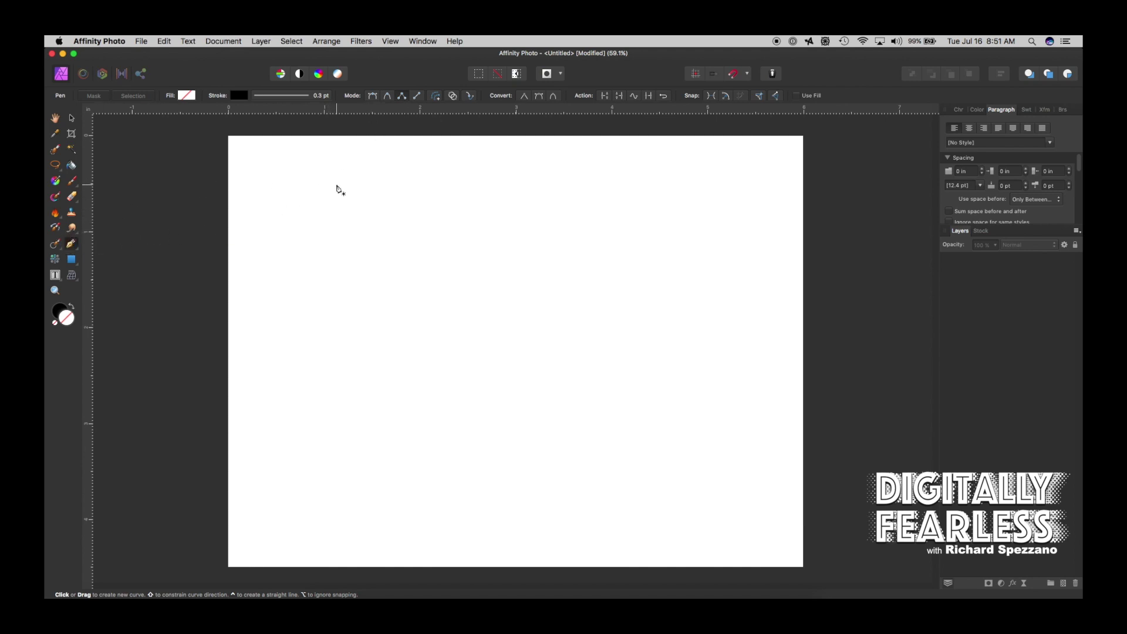
click(337, 184)
click(491, 186)
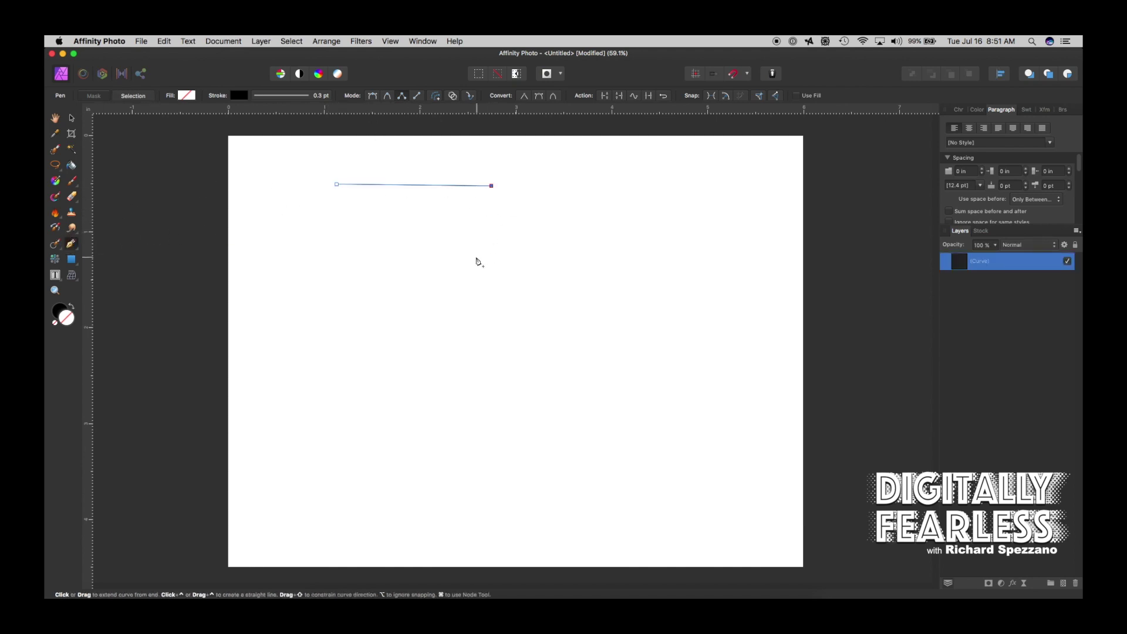
click(590, 249)
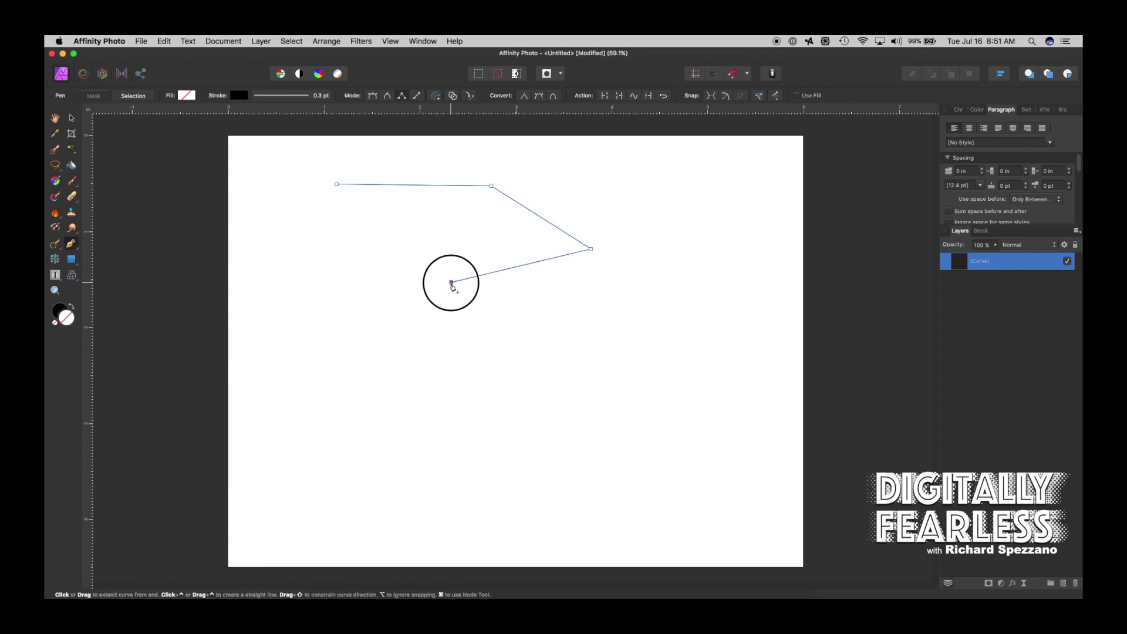
drag(450, 284, 742, 257)
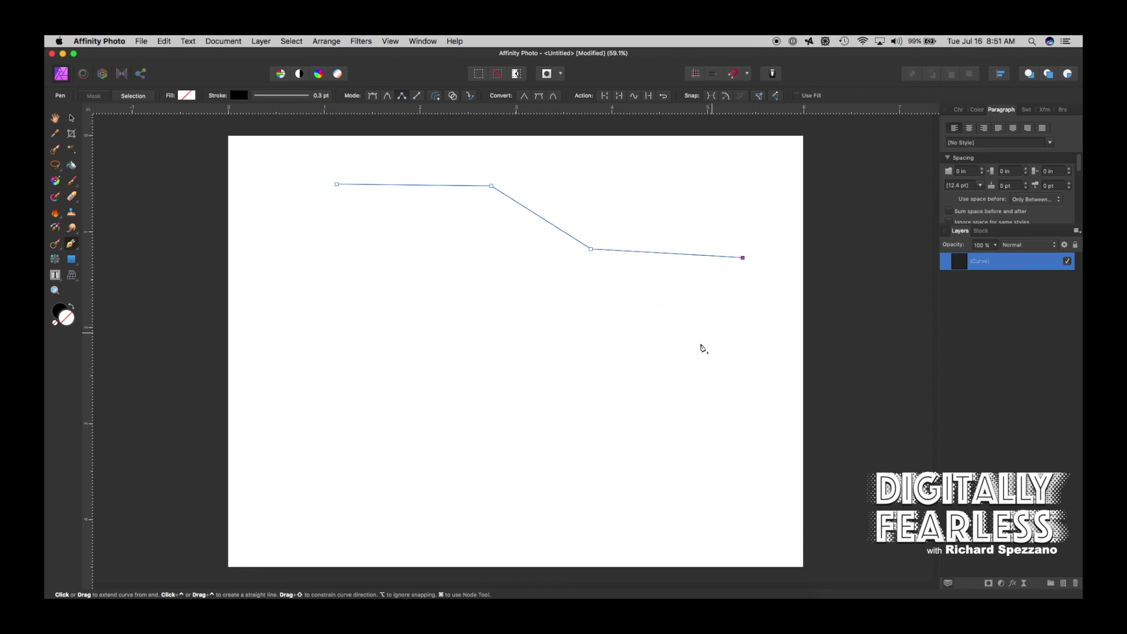
click(623, 393)
drag(622, 394, 499, 341)
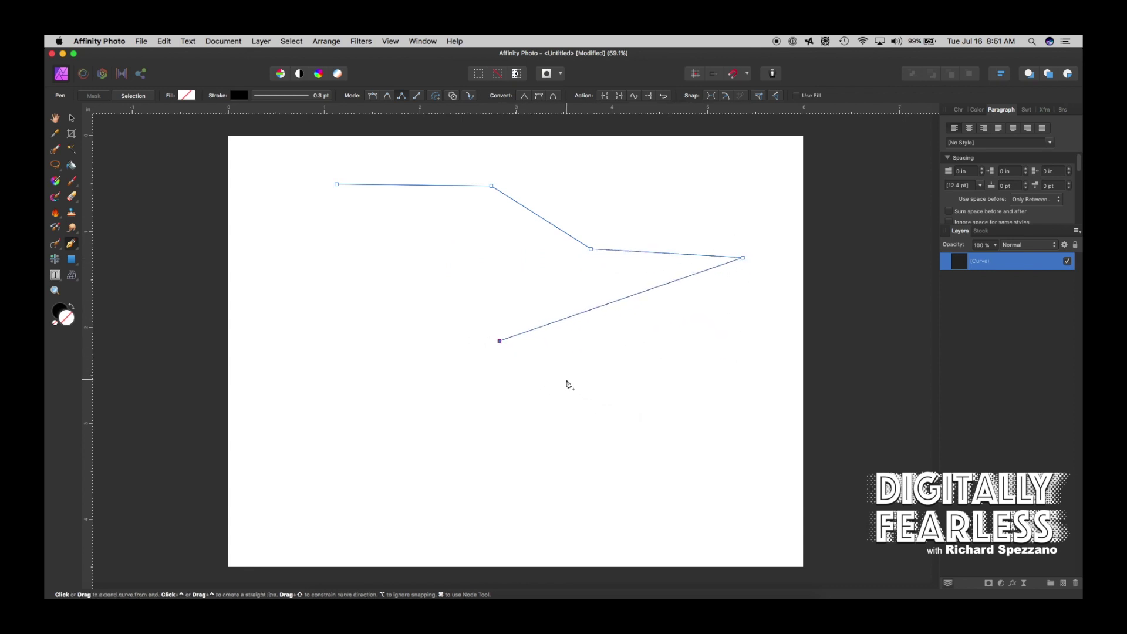
drag(568, 382, 479, 226)
click(396, 281)
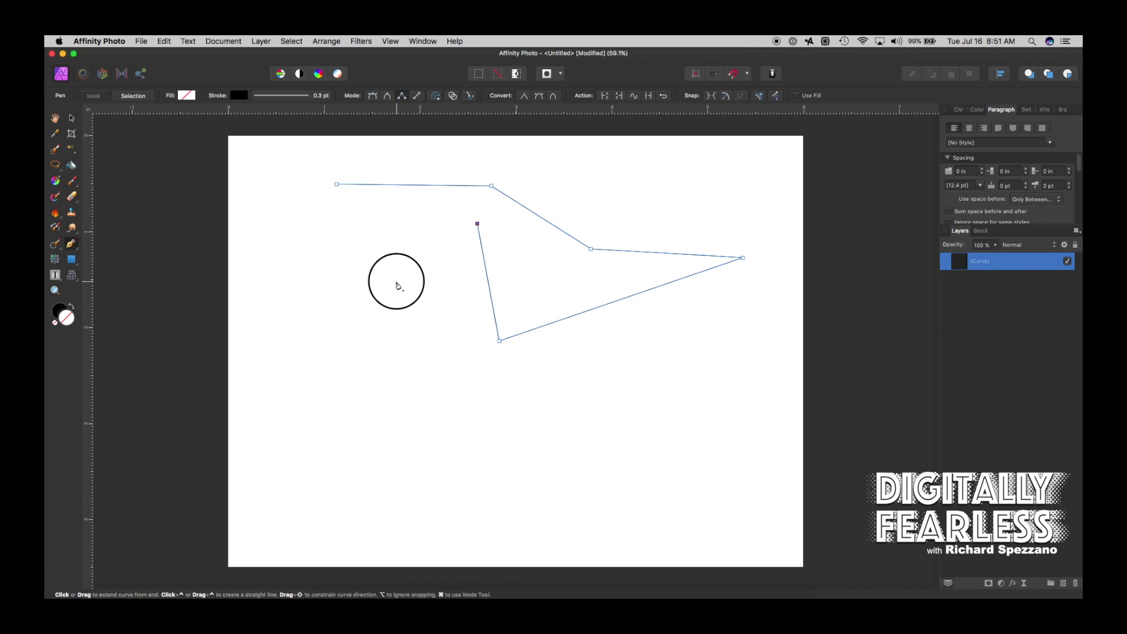
click(302, 237)
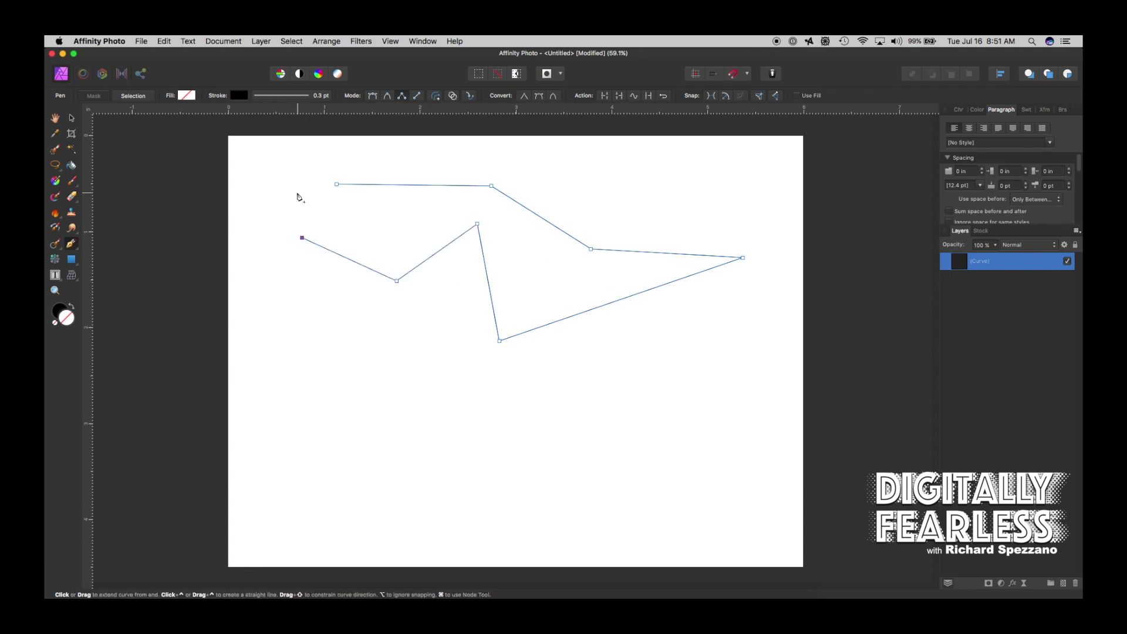
click(297, 192)
click(336, 184)
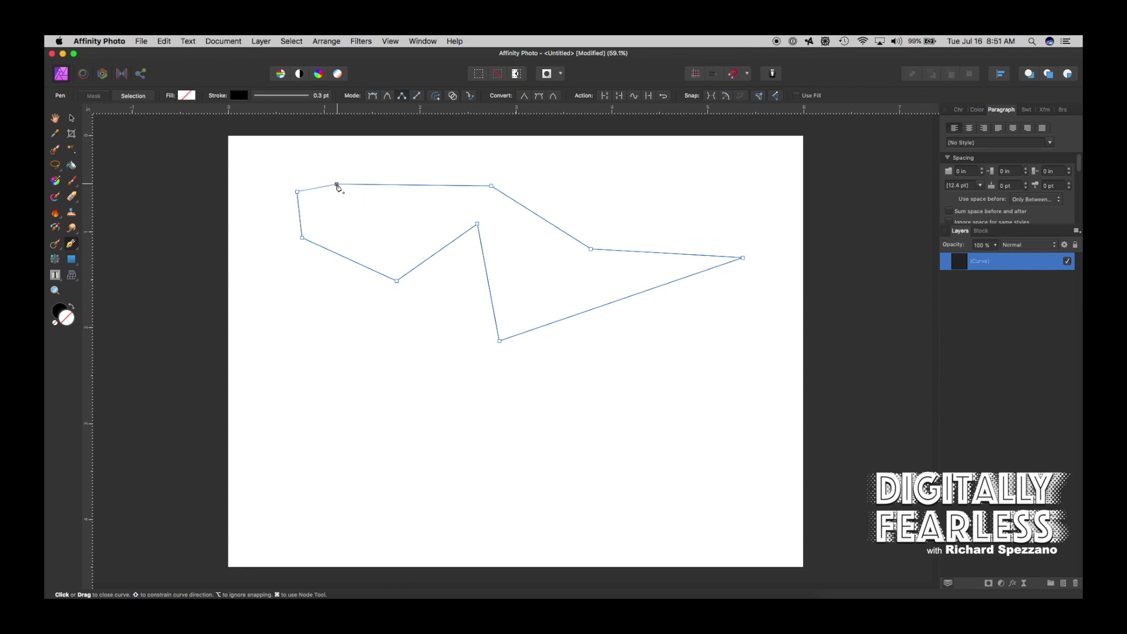
- Delete the straight-sided polygon shape
click(71, 118)
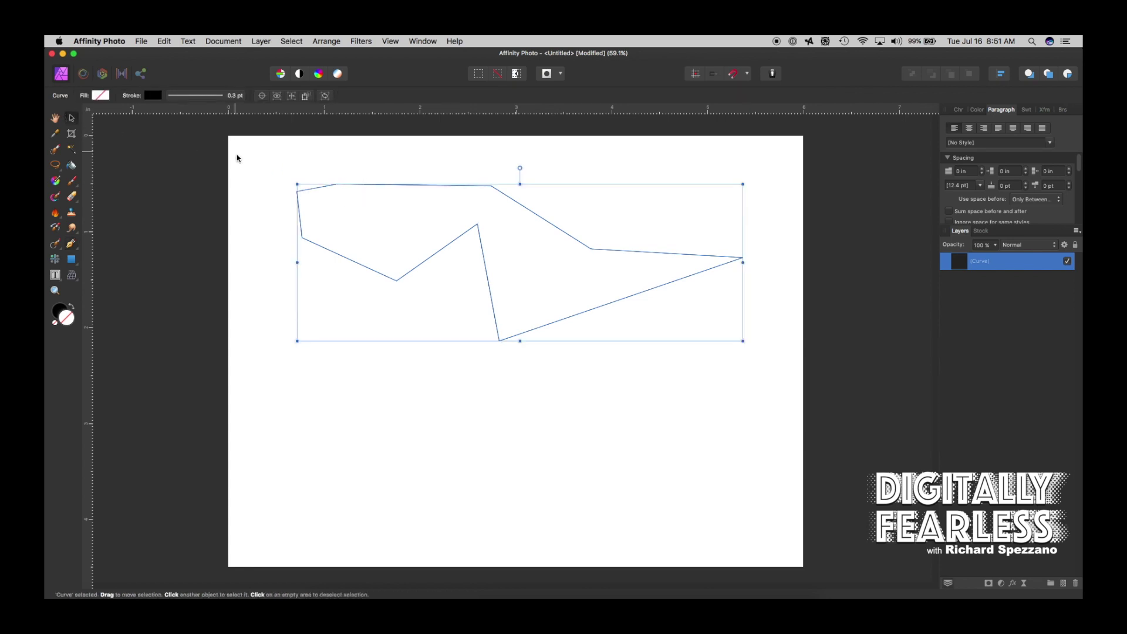
key(Delete)
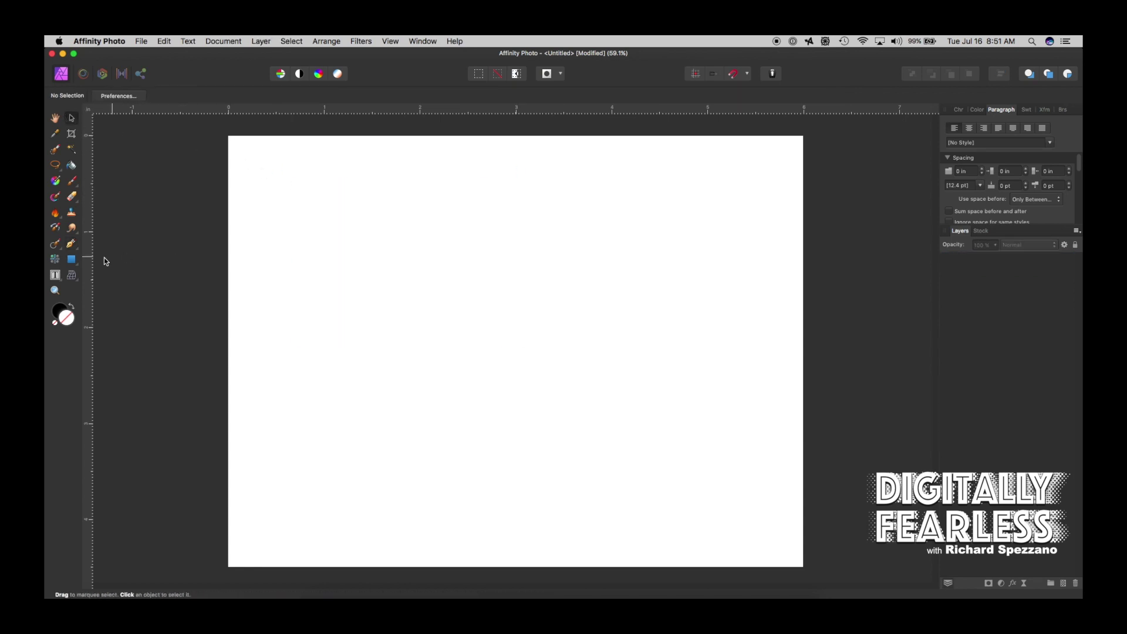
- Draw three separate straight lines with the Pen tool in Line mode: two slightly sloping ones and a steep one crossing both
click(72, 244)
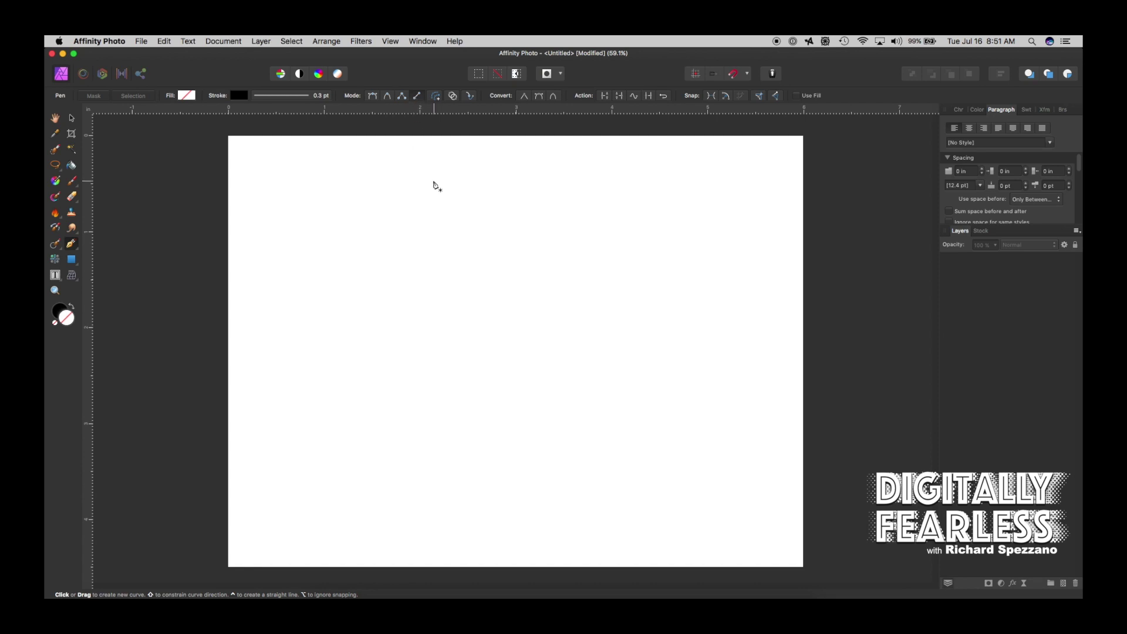
click(343, 203)
click(673, 229)
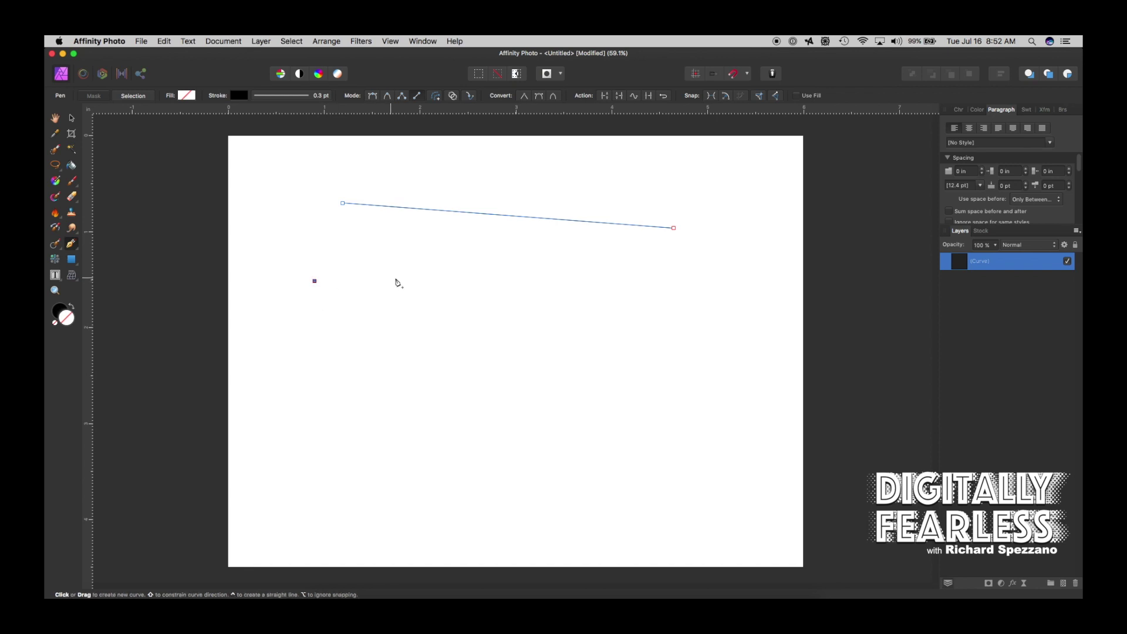
click(637, 320)
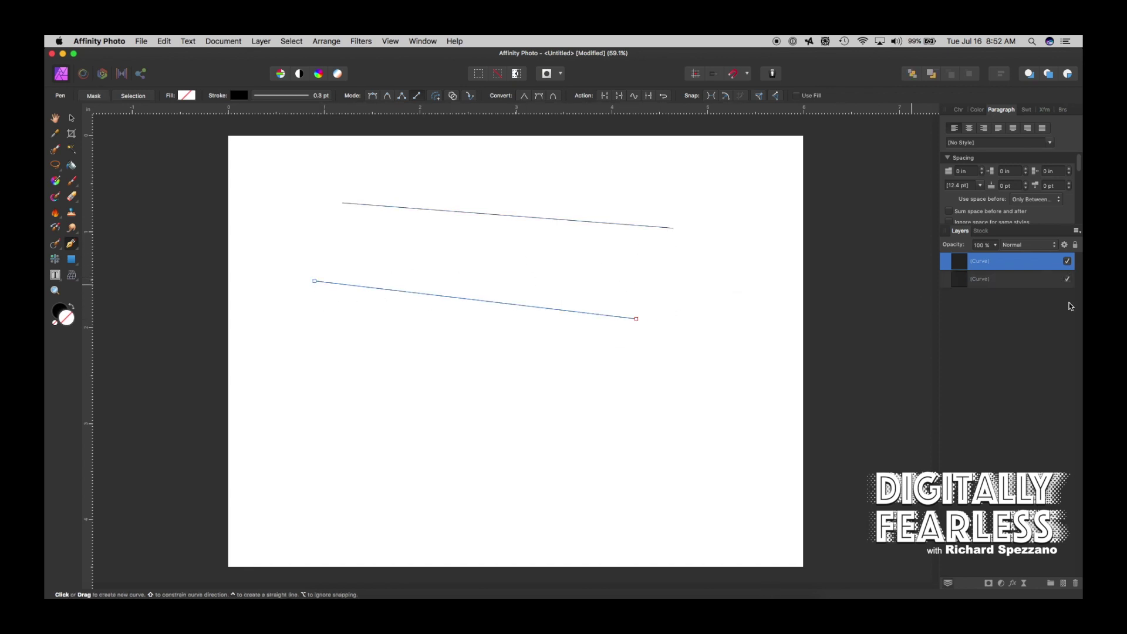
click(471, 424)
click(557, 186)
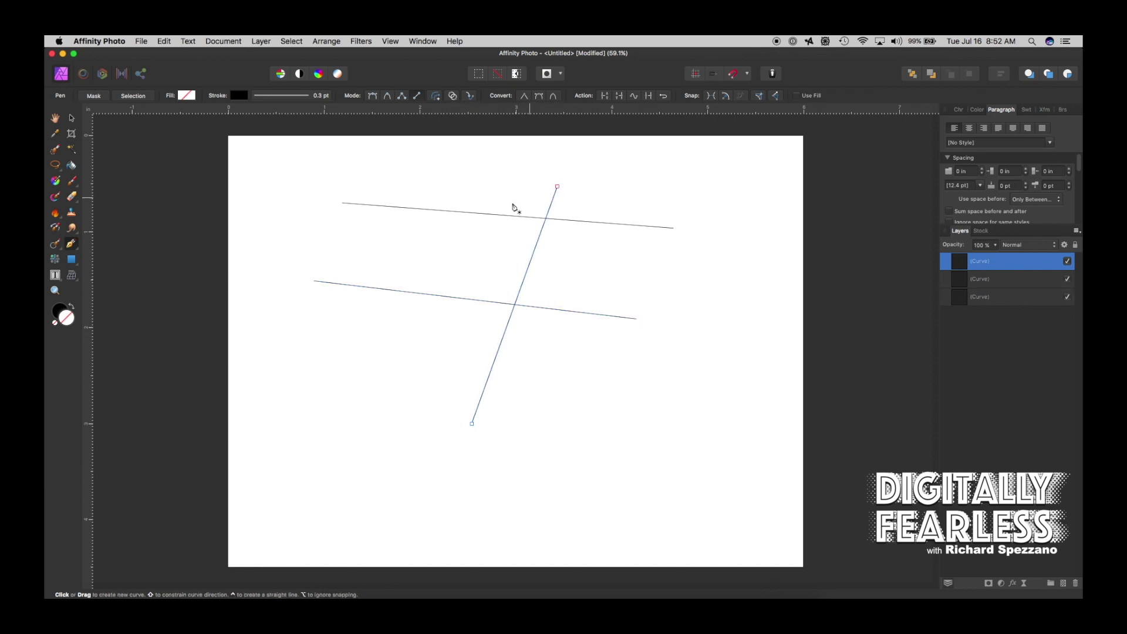
- Draw four more separate straight lines in Line mode: a steep slanted one, a near-vertical one, a gently rising one and a descending diagonal
click(327, 372)
click(428, 158)
click(693, 171)
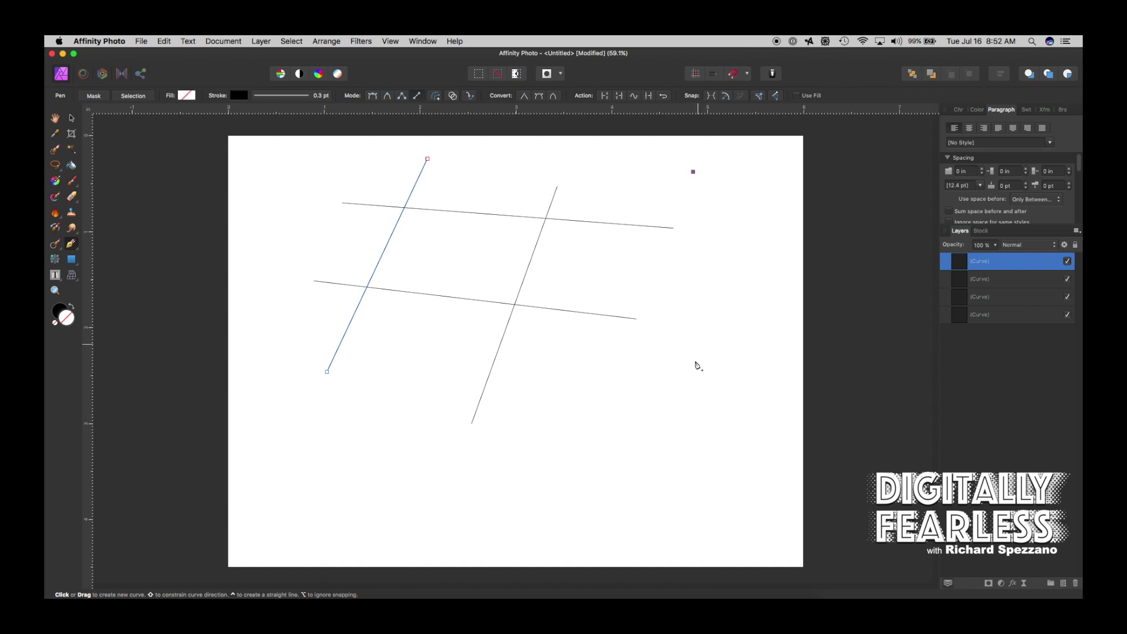
click(695, 373)
click(343, 414)
click(699, 339)
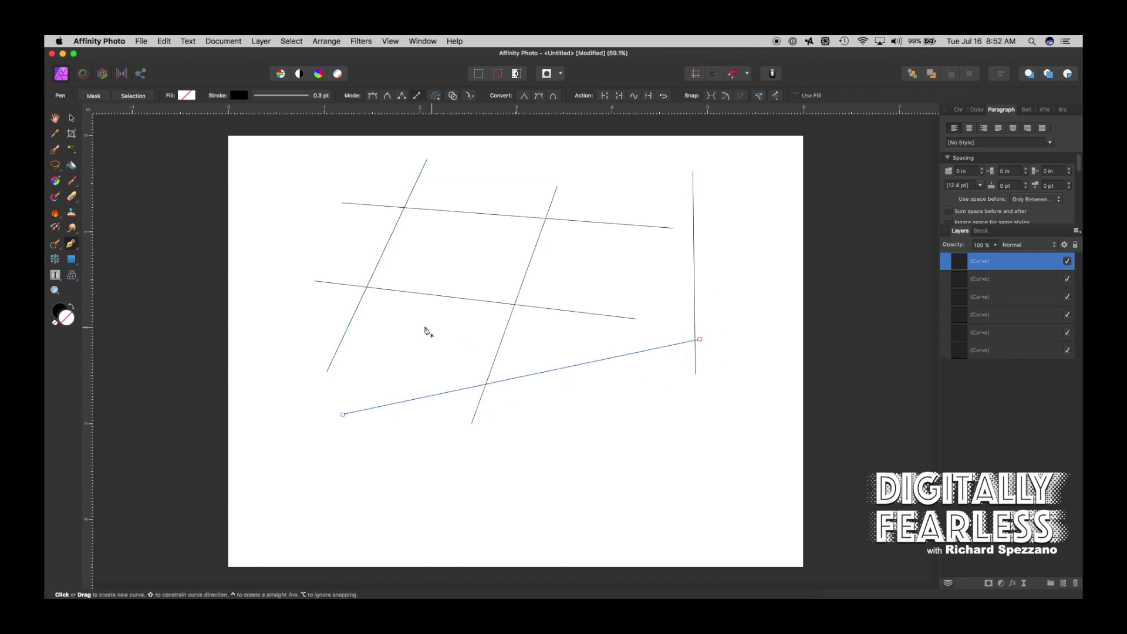
click(312, 210)
click(532, 413)
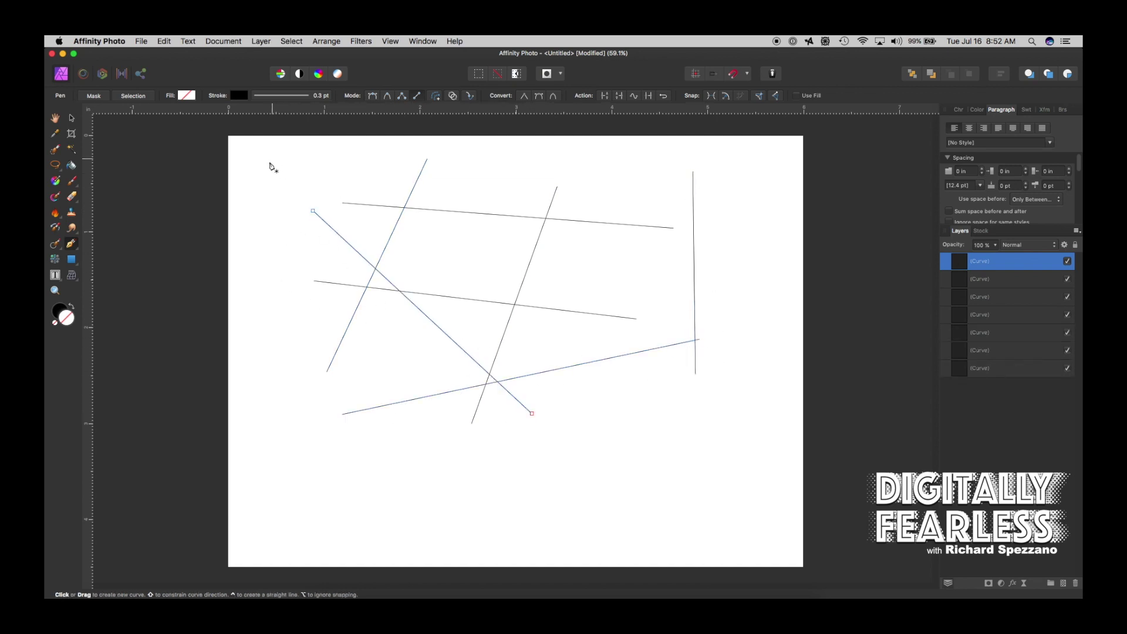
- Delete all the straight lines to clear the page
click(72, 118)
key(Delete)
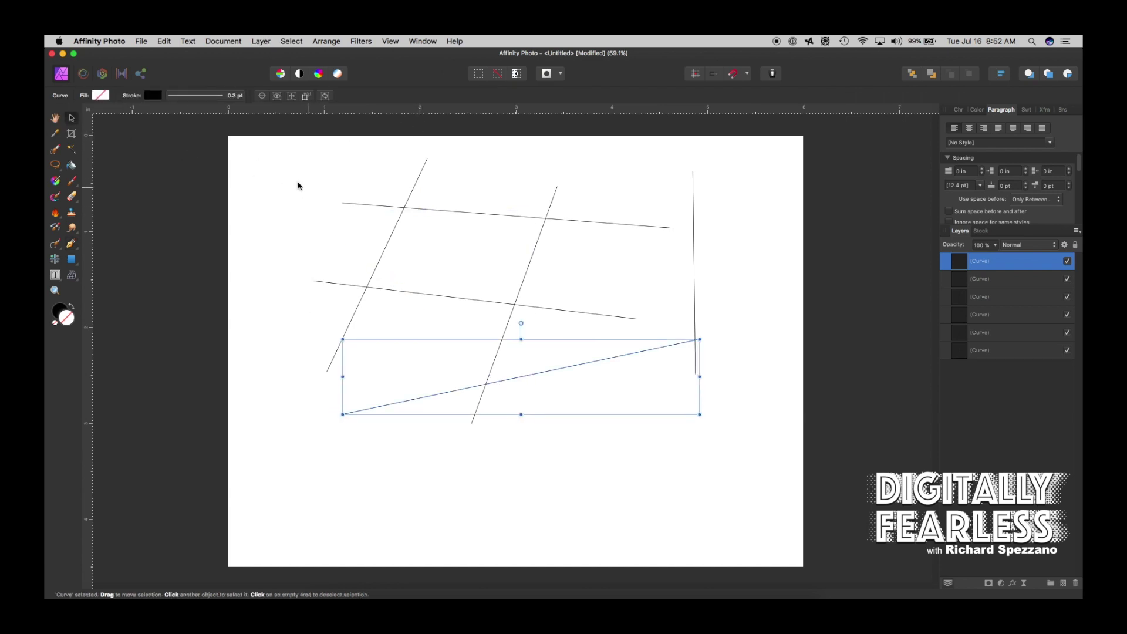
shift+click(958, 353)
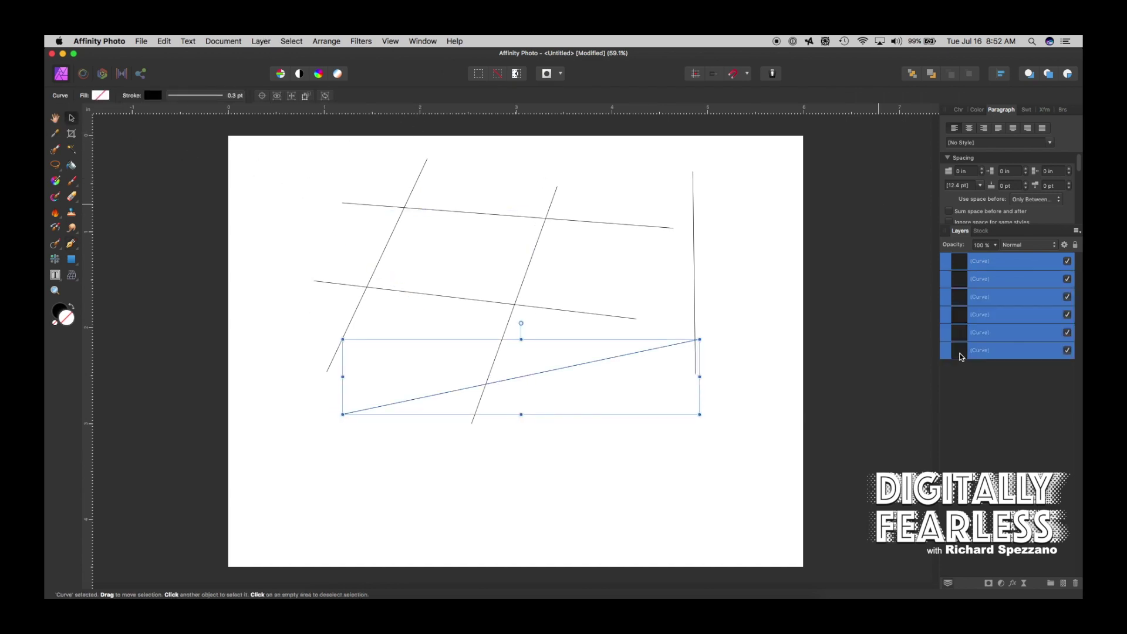
key(Delete)
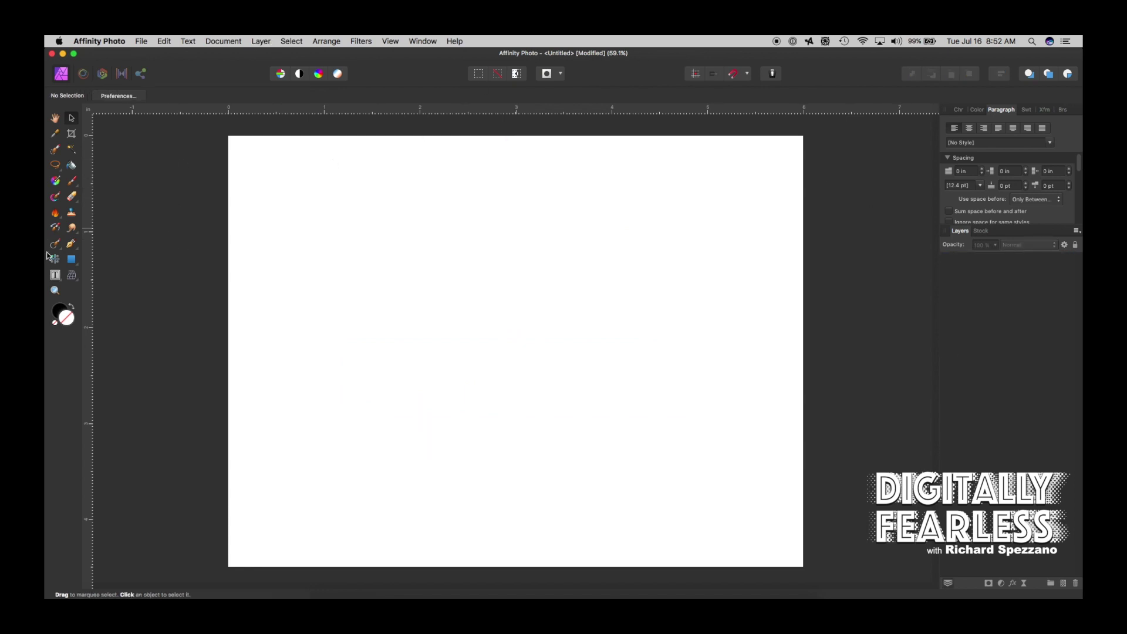
- Draw a closed, smooth curved shape with six nodes in the page's upper-left area with the Pen tool in Smart mode
click(71, 244)
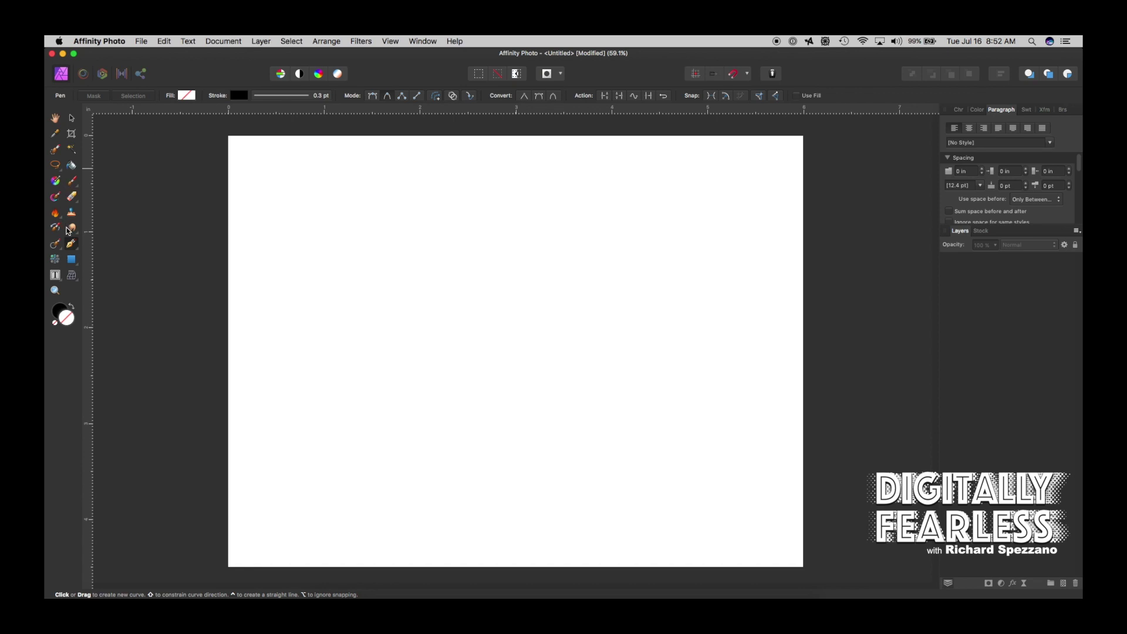
click(355, 199)
click(503, 238)
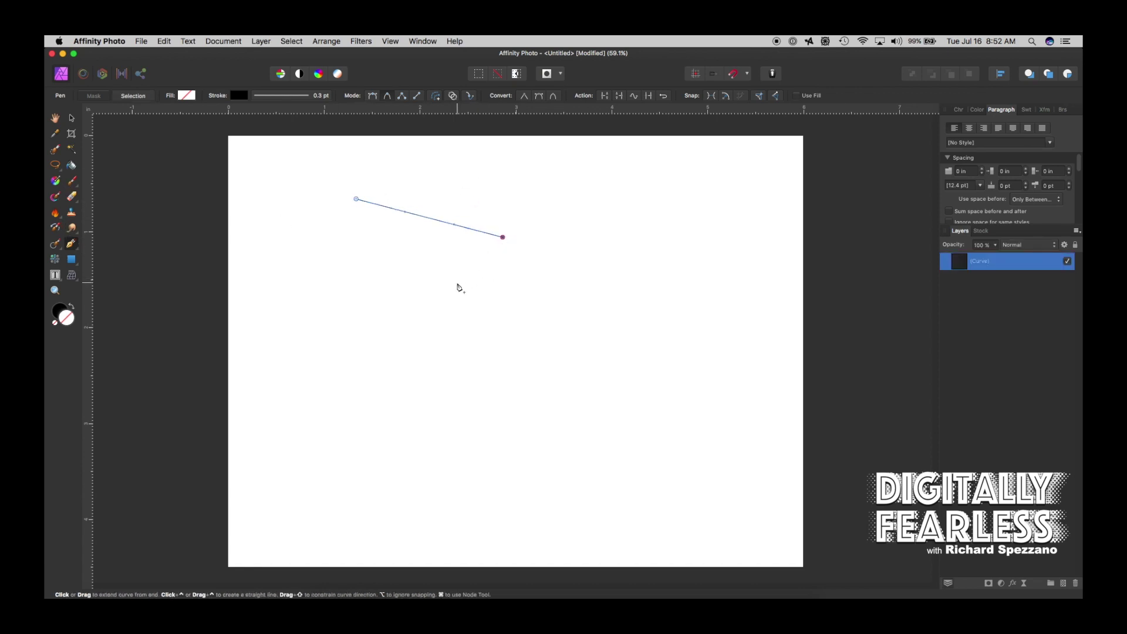
drag(343, 276, 312, 272)
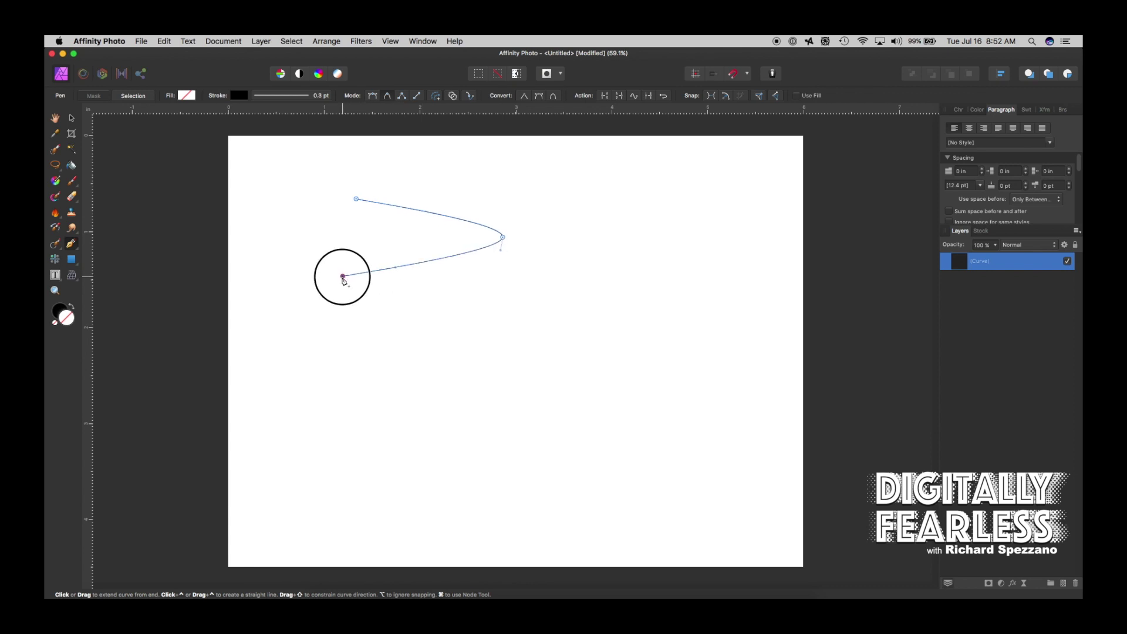
click(282, 207)
click(316, 155)
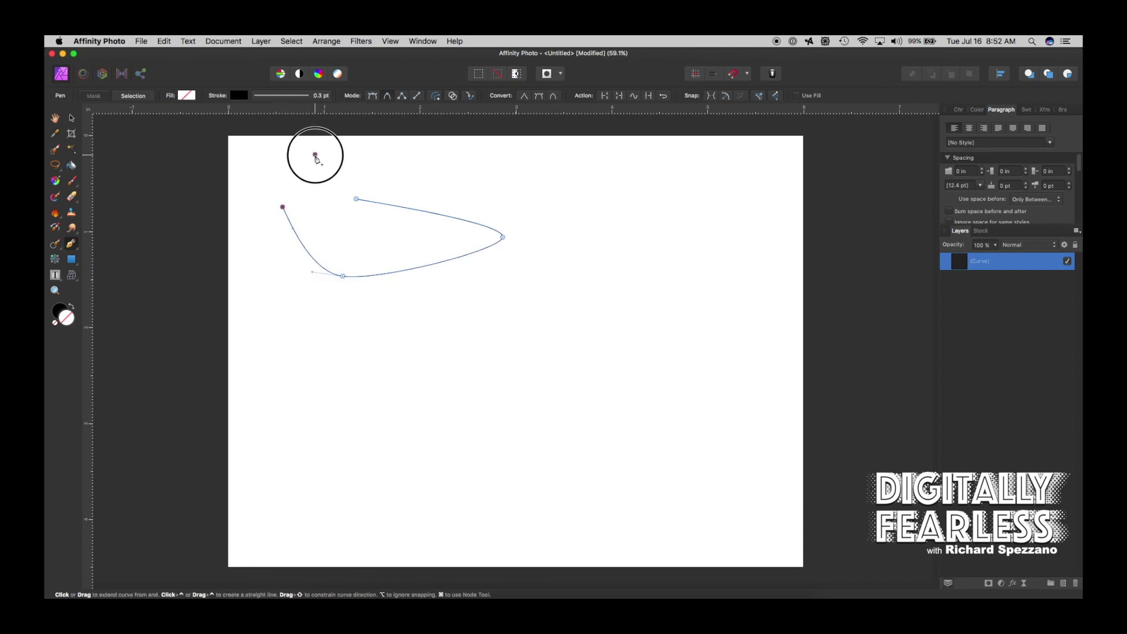
click(412, 152)
drag(356, 199, 371, 213)
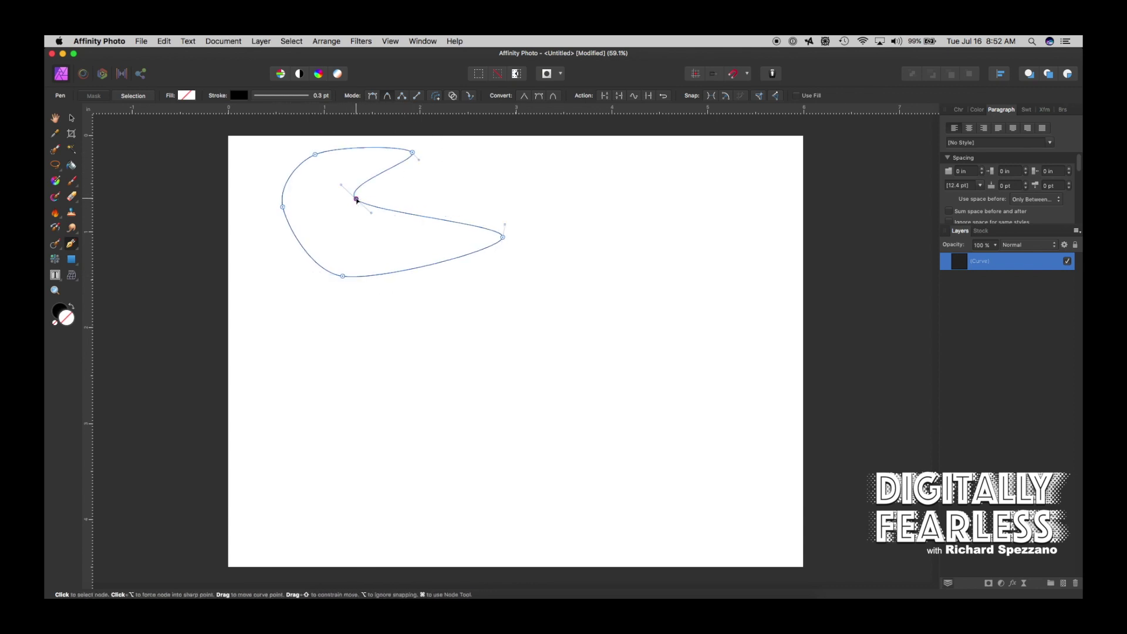
click(71, 118)
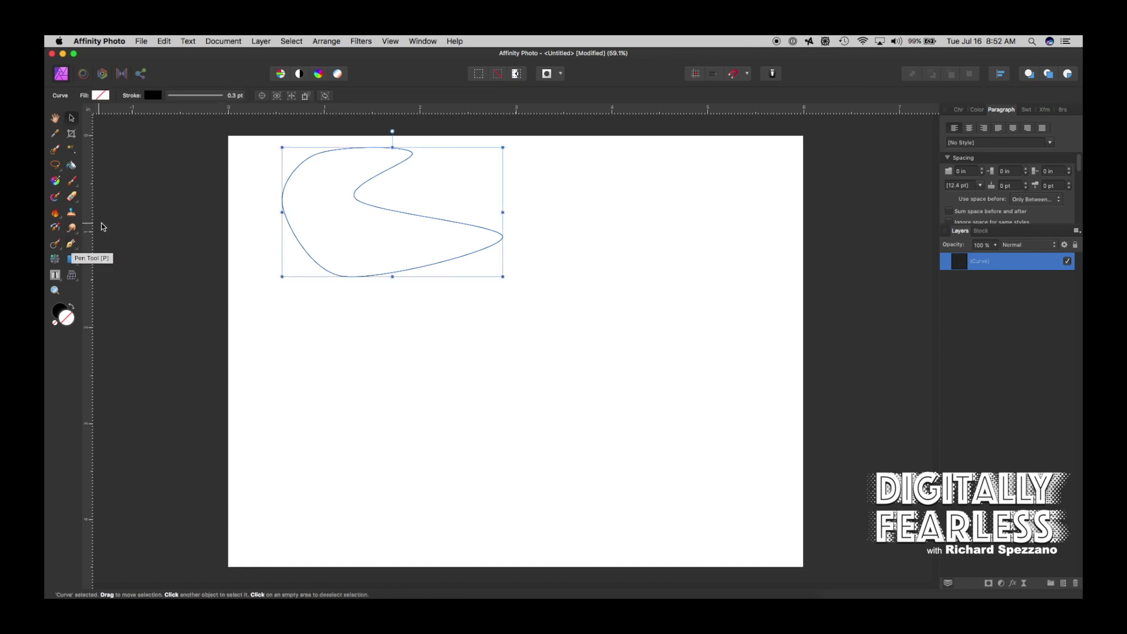
- Draw an open four-node curve to the right of and below the closed shape in Smart mode, and delete it
click(70, 245)
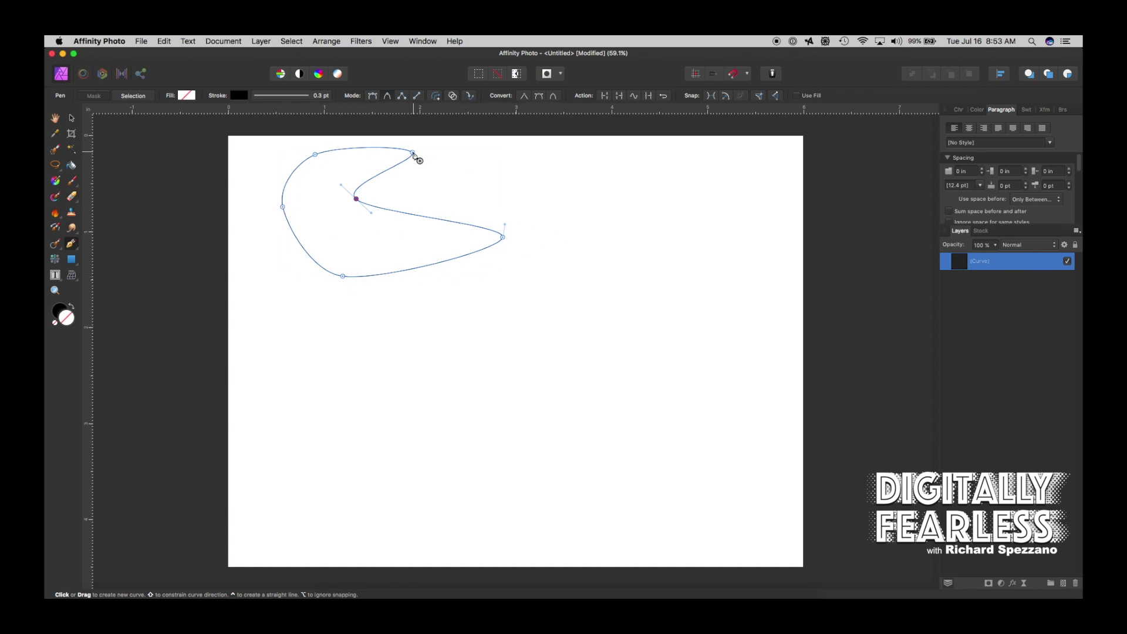
click(701, 209)
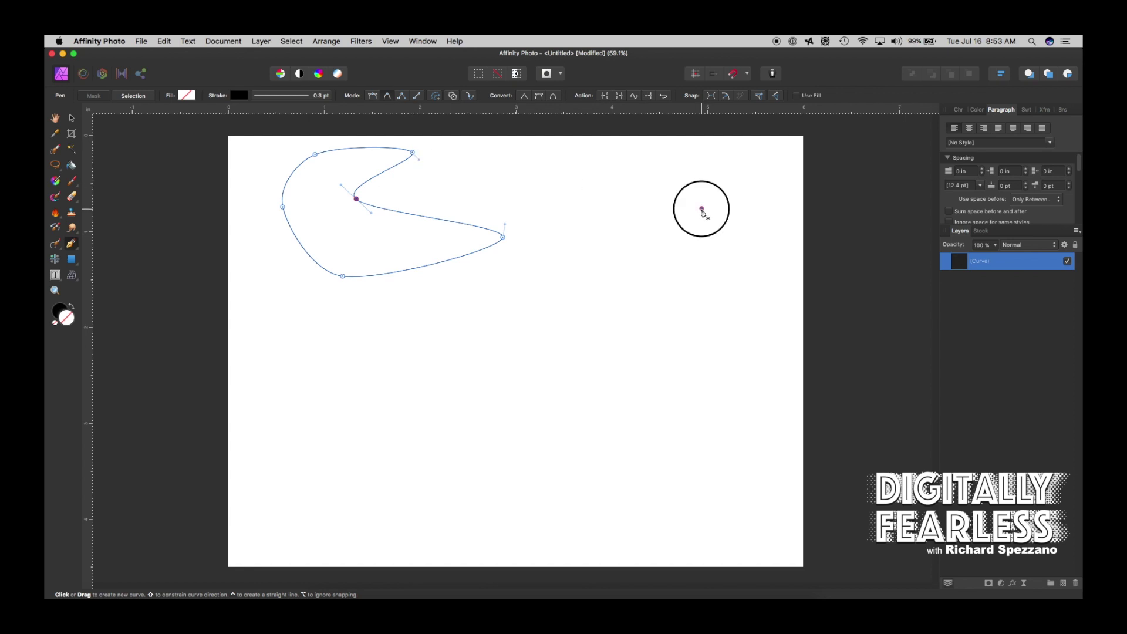
click(602, 265)
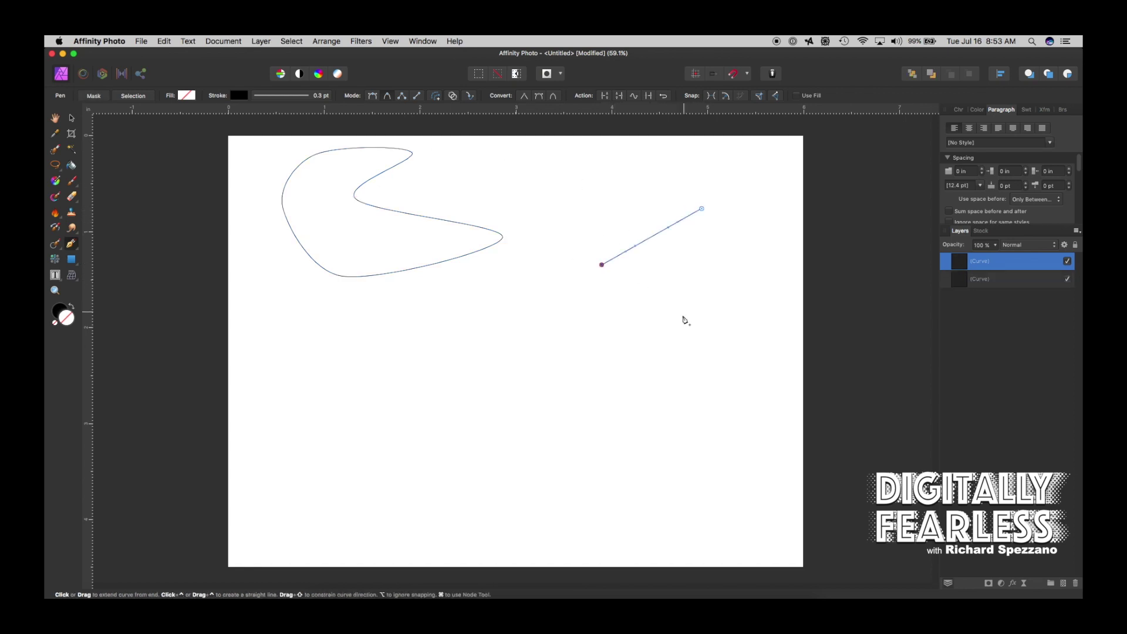
click(558, 323)
click(421, 285)
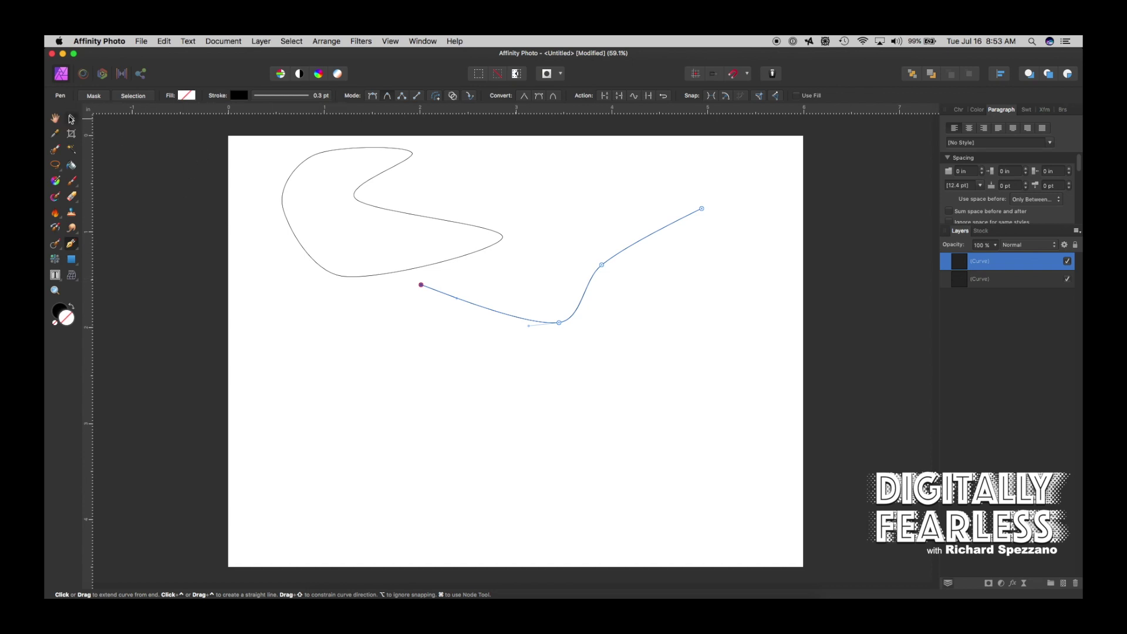
click(70, 119)
key(Delete)
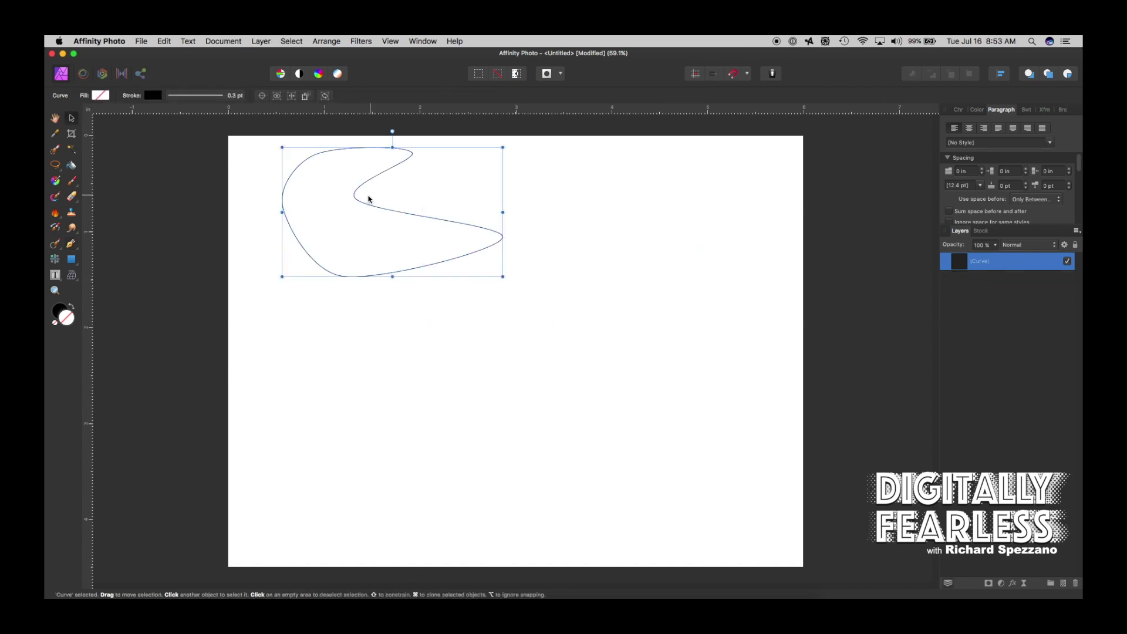
- Turn on preserving the selection for new curves and draw a larger closed ten-node curve that passes over several nodes of the selected shape
click(74, 243)
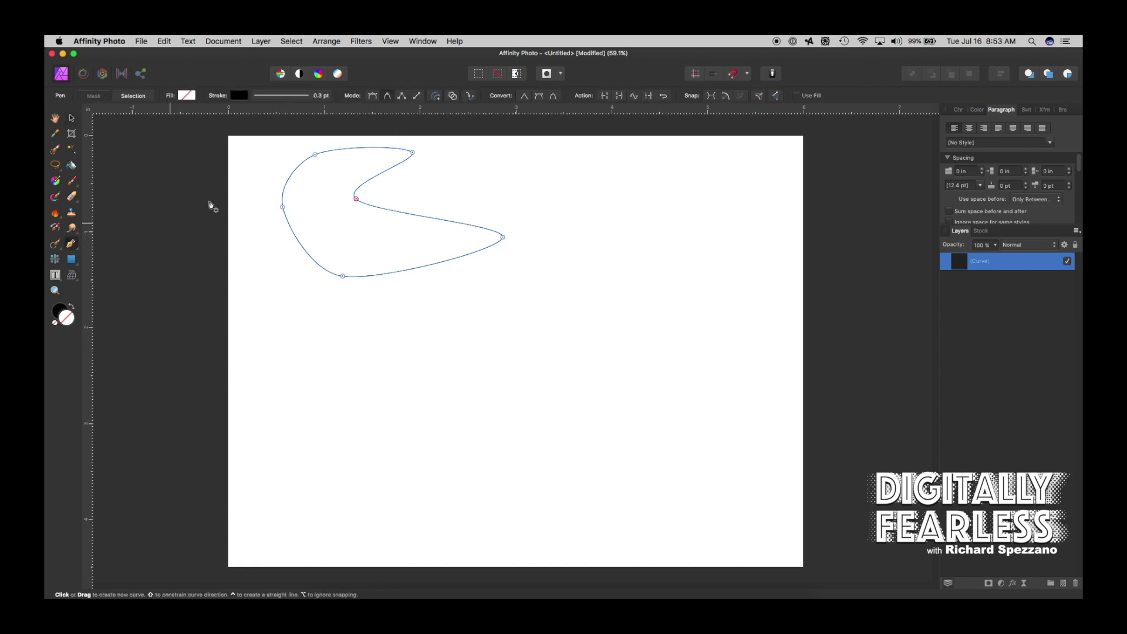
click(435, 96)
click(582, 291)
click(465, 312)
click(364, 300)
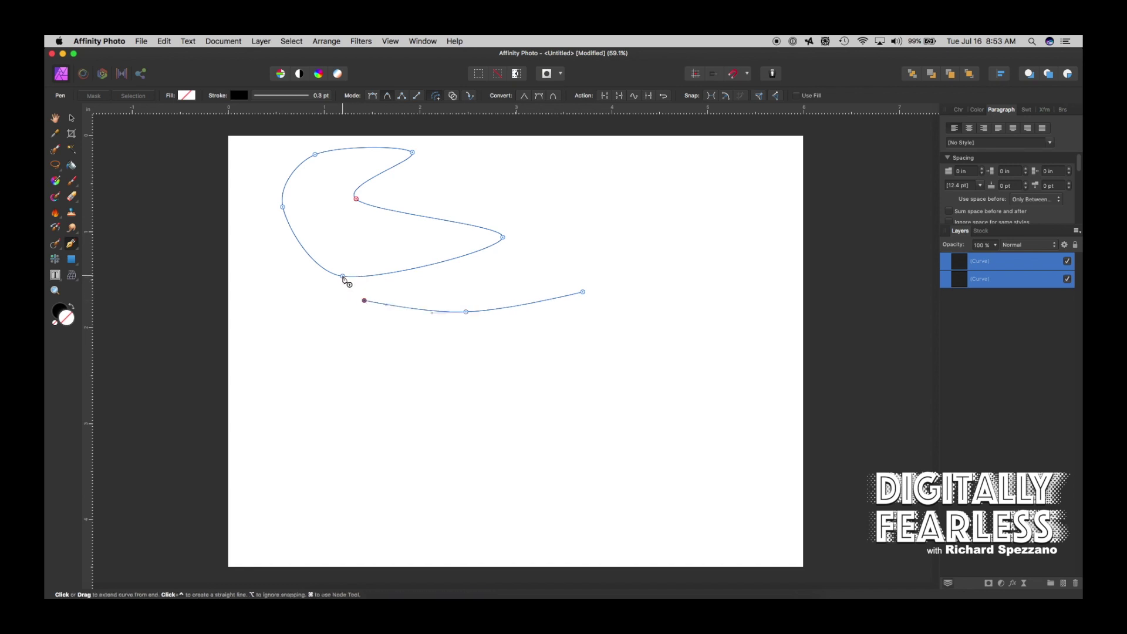
click(343, 276)
click(321, 217)
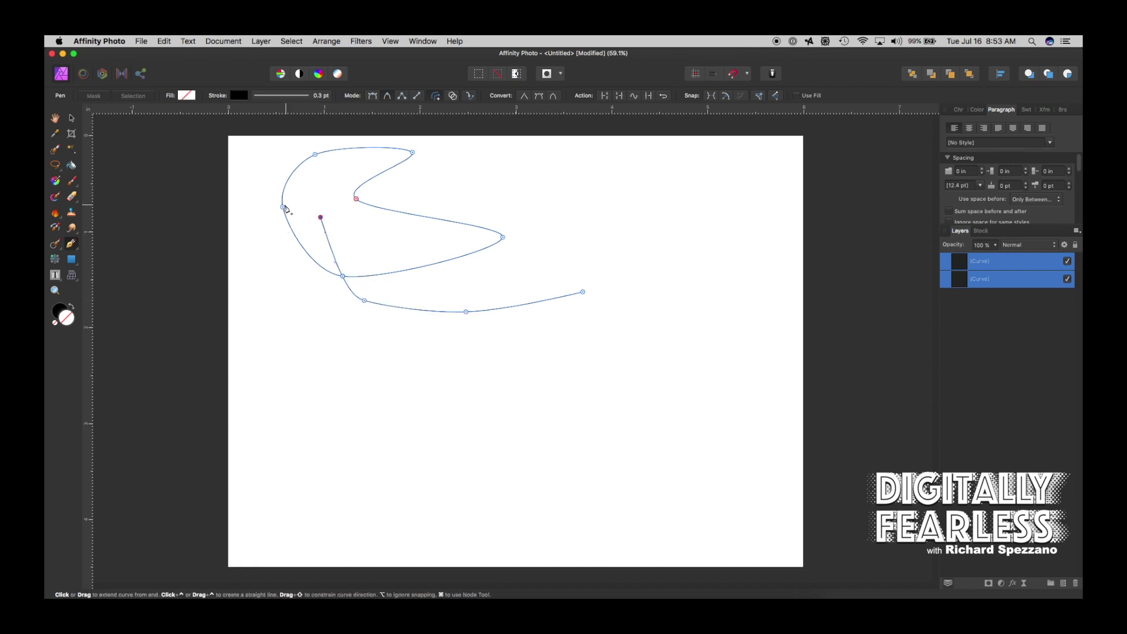
drag(282, 207, 266, 178)
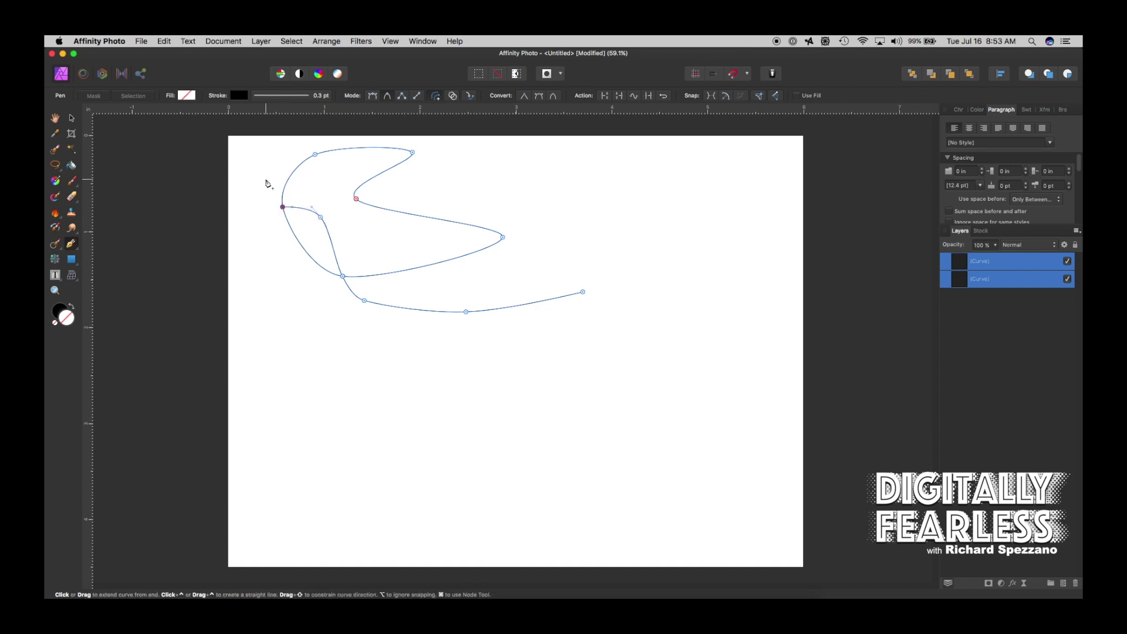
click(316, 155)
click(414, 154)
click(585, 188)
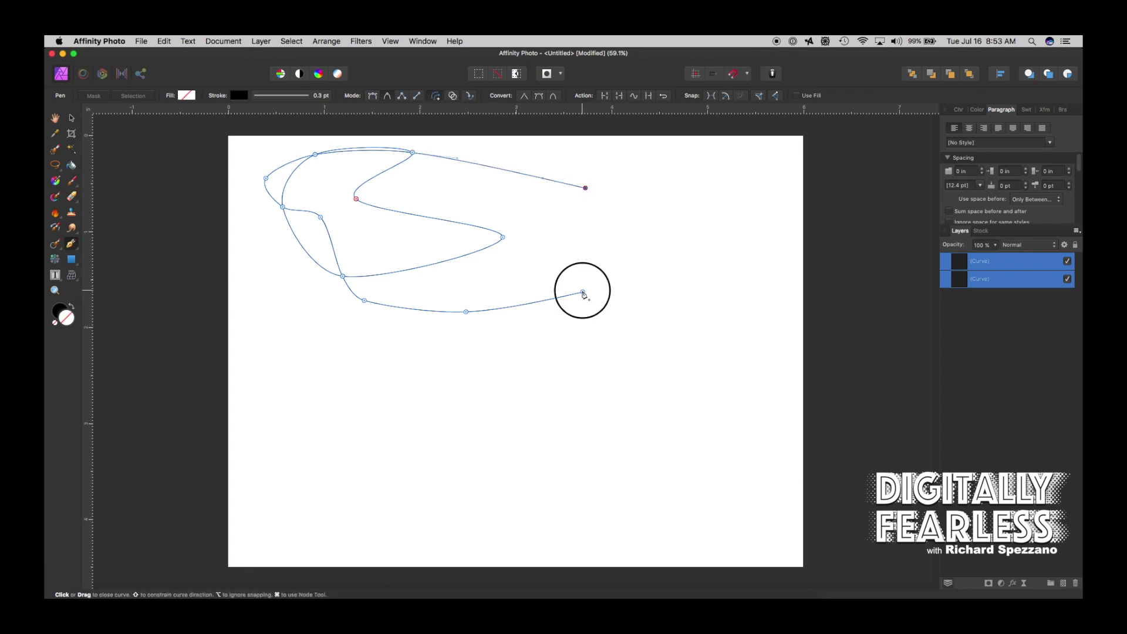
drag(583, 293, 563, 313)
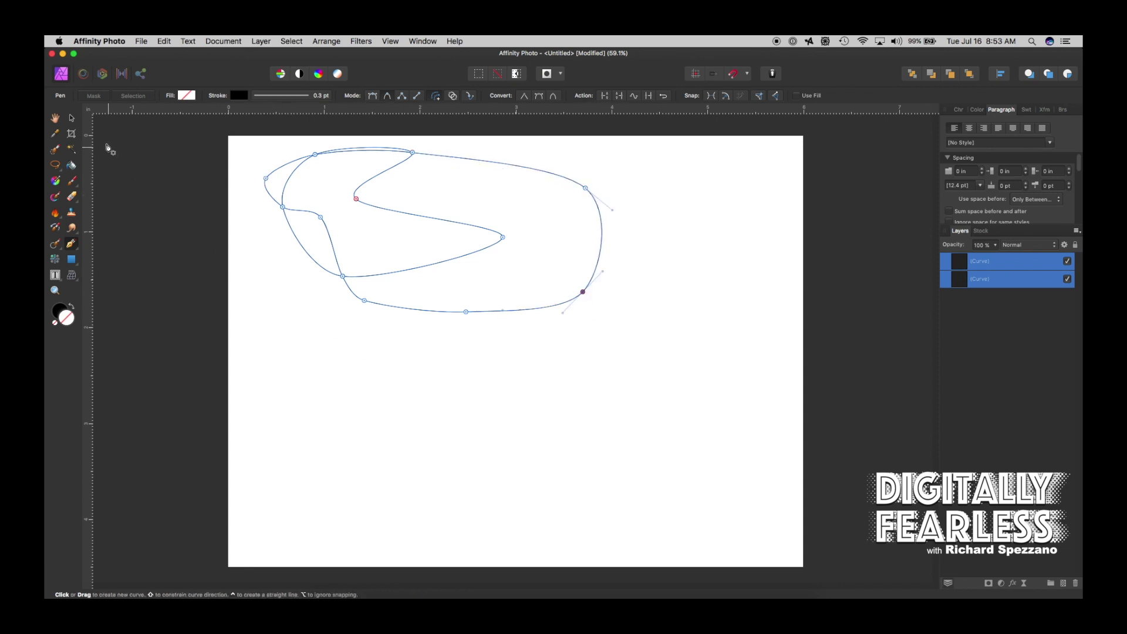
- Delete both overlapping smooth curves
click(74, 121)
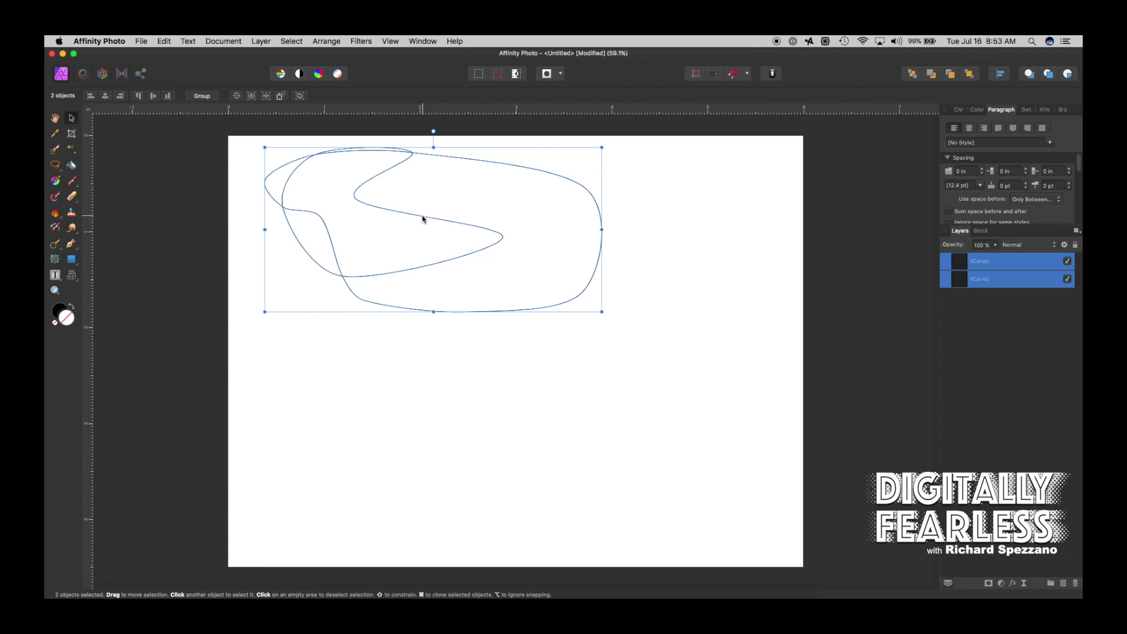
click(71, 244)
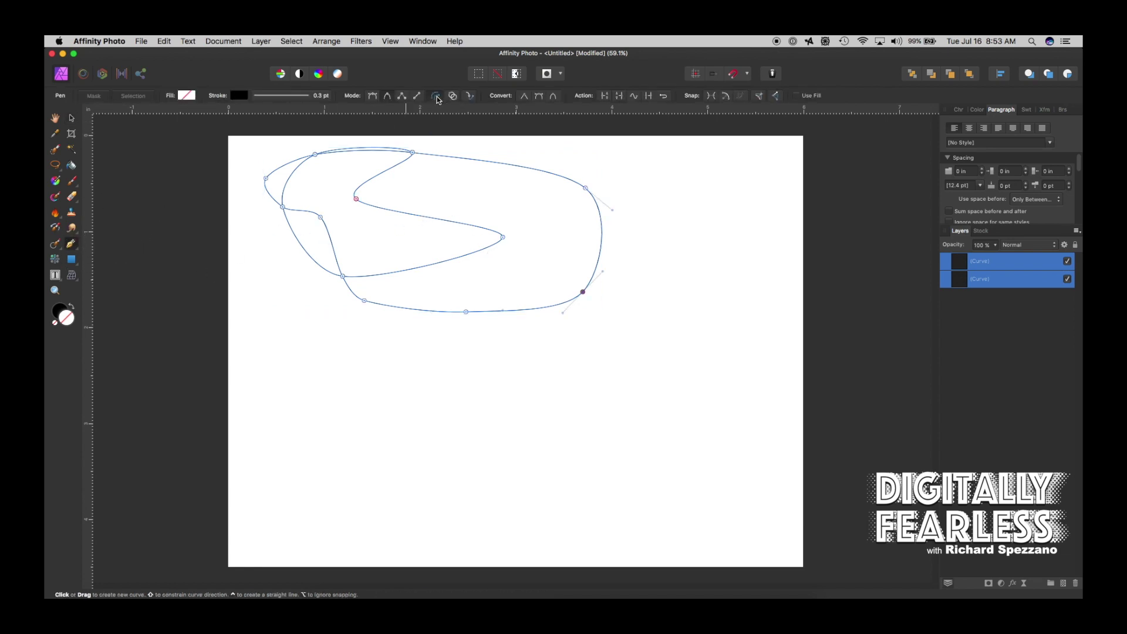
key(Delete)
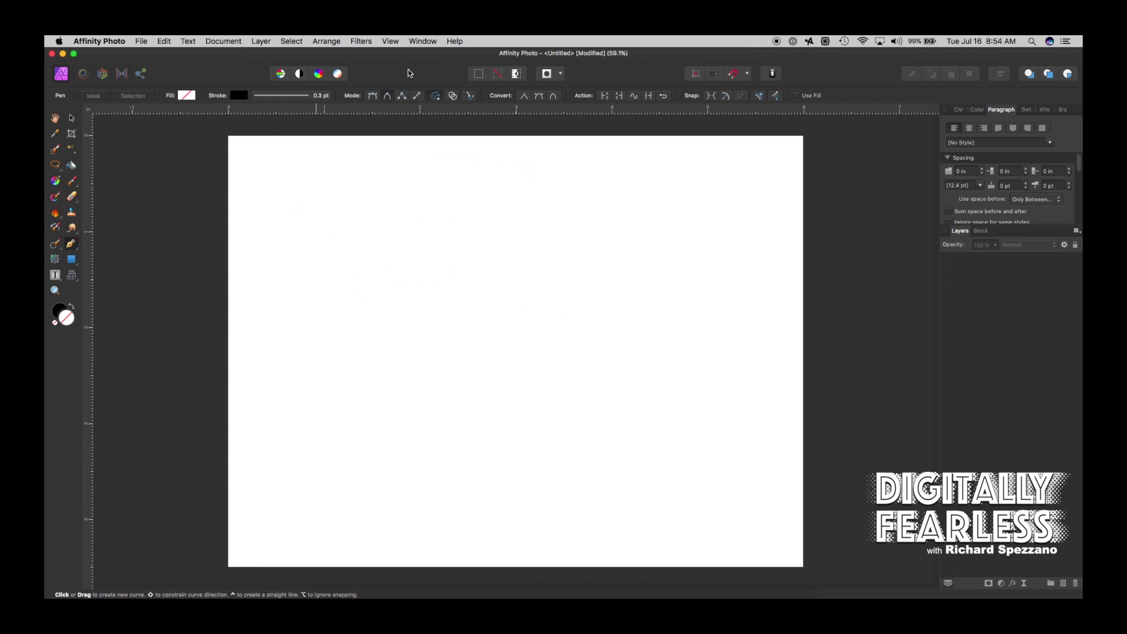
- Turn off preserving the selection and draw a closed, rounded six-node shape in the page's upper-left area in Pen mode
click(435, 99)
click(330, 203)
drag(463, 217, 487, 258)
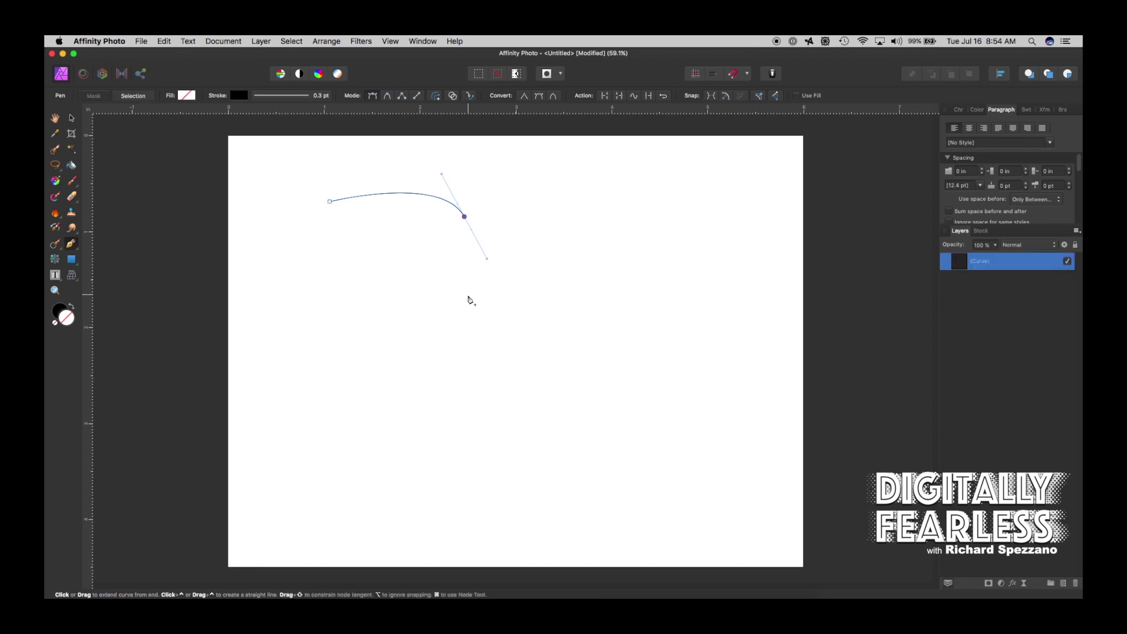
drag(456, 307, 327, 290)
drag(294, 261, 310, 194)
click(331, 203)
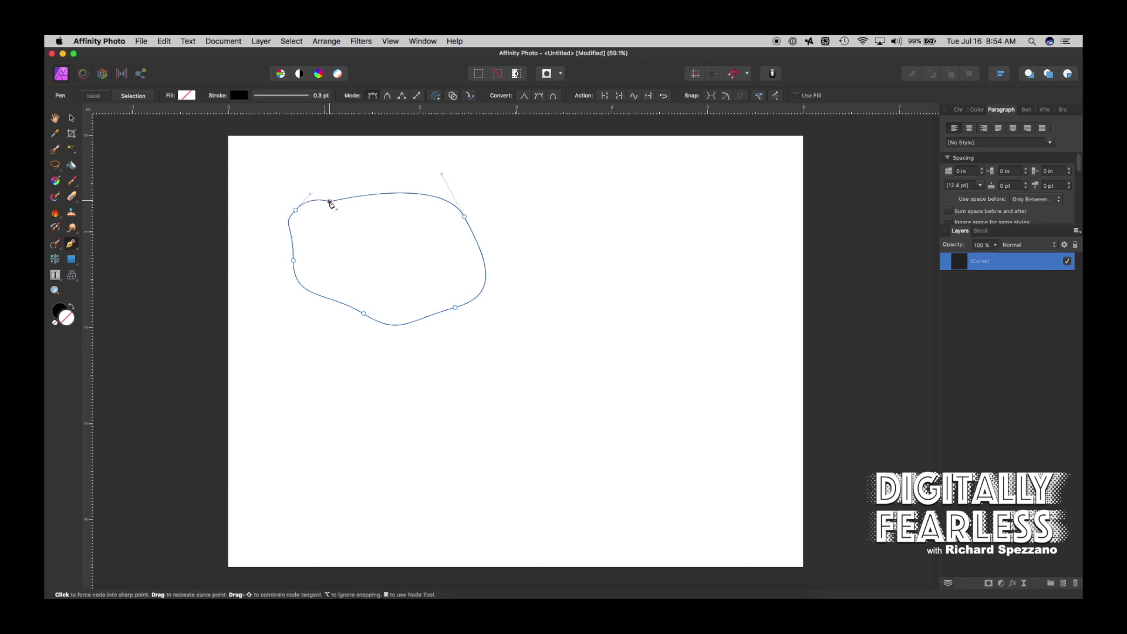
click(74, 119)
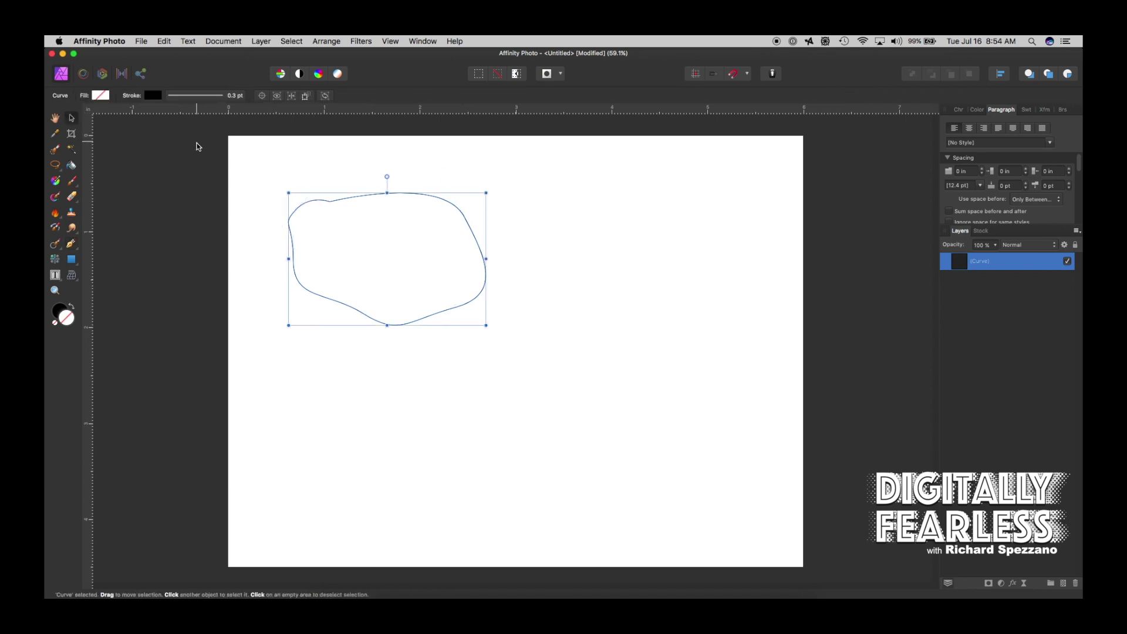
- Add a second closed curve with four nodes to the same curves object, overlapping the first shape's right side
click(69, 246)
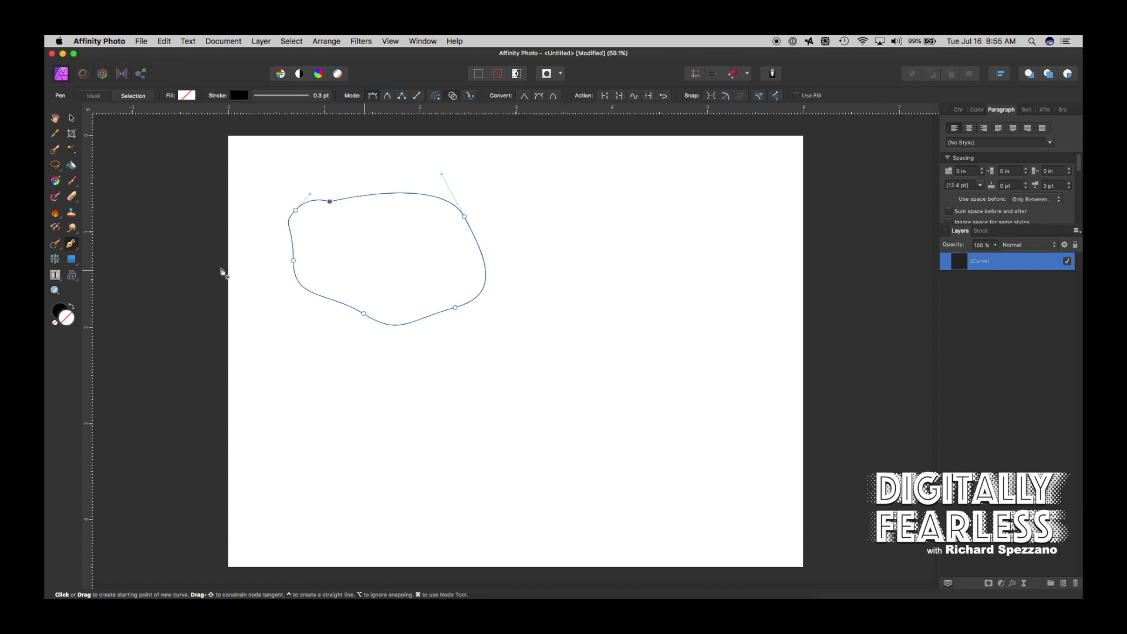
click(526, 184)
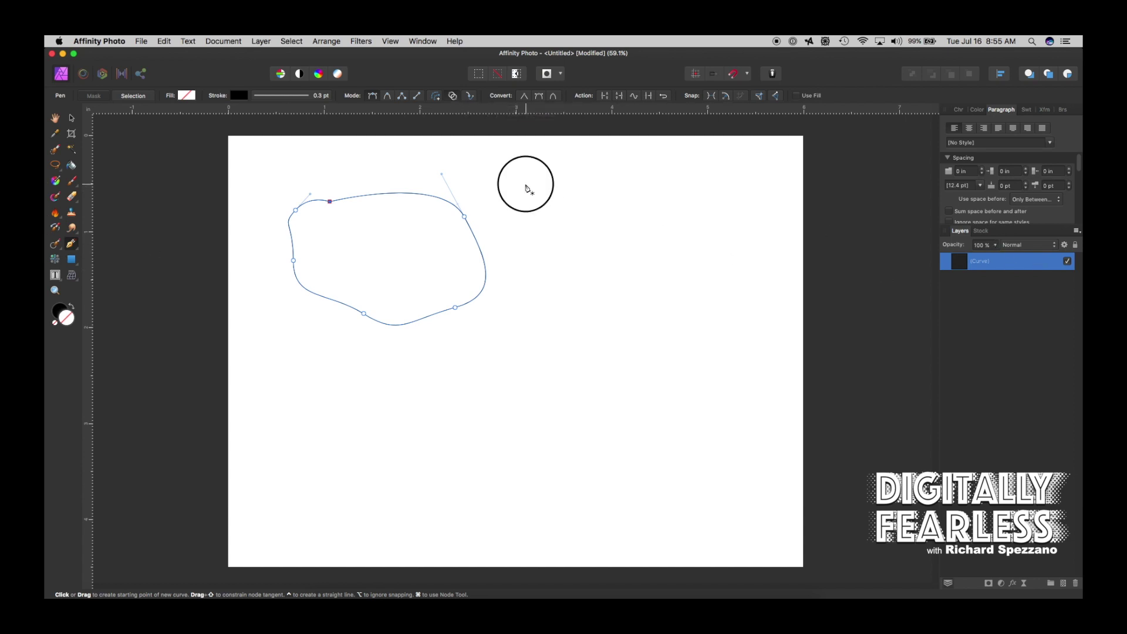
drag(412, 229, 425, 272)
drag(447, 330, 480, 333)
drag(541, 291, 562, 247)
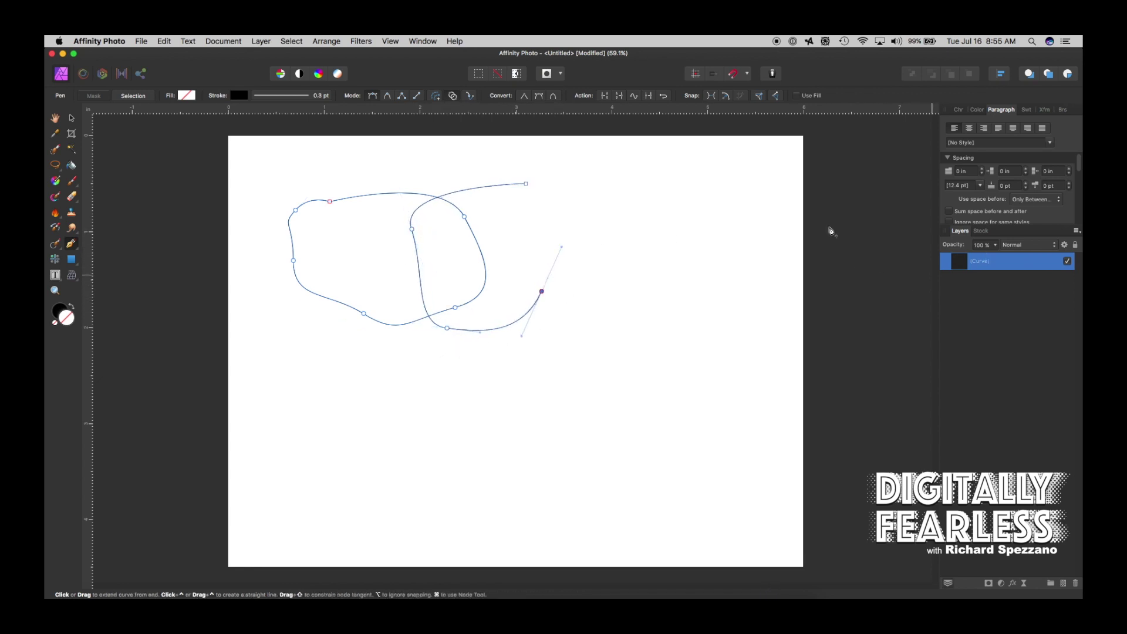
click(526, 183)
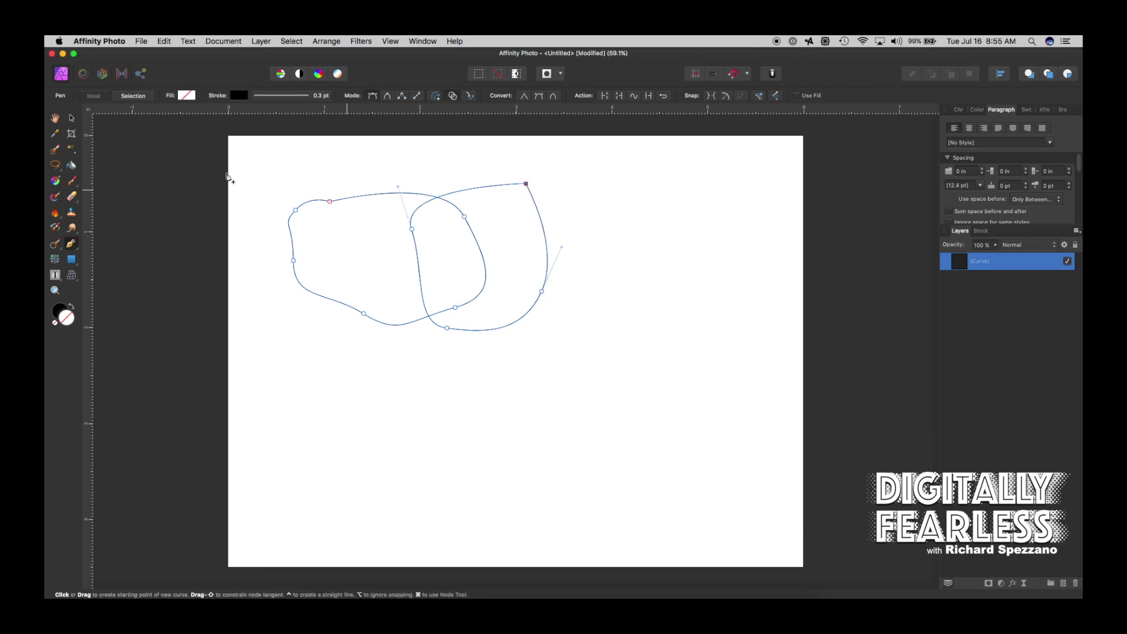
- Fill the combined curves object with a bright cyan (H 186, S 100, L 50)
click(72, 118)
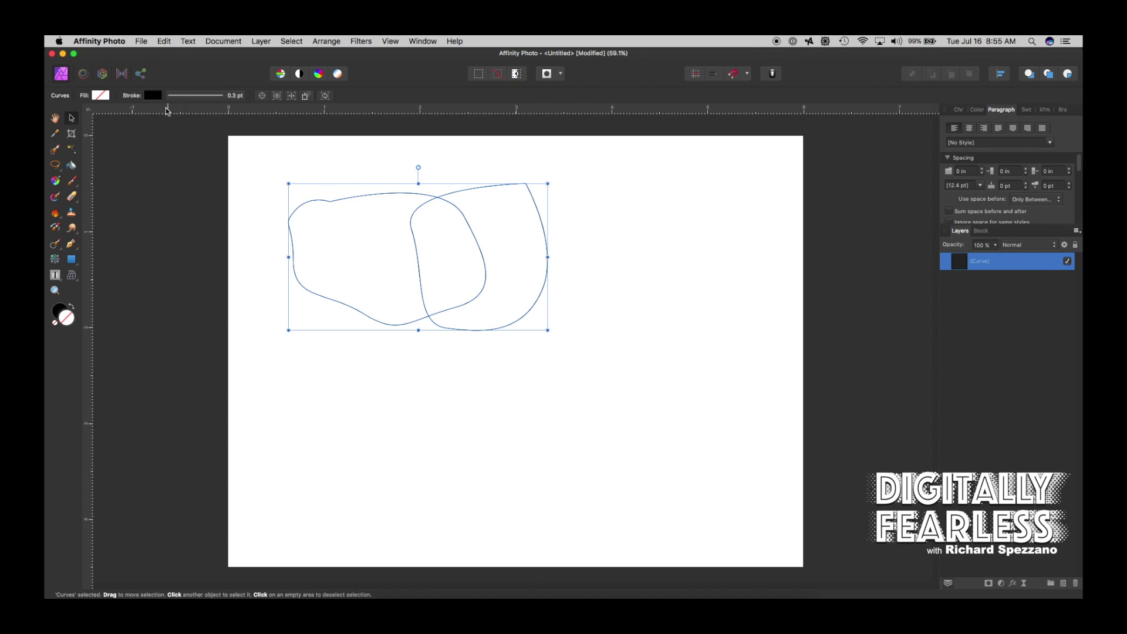
click(101, 95)
click(132, 172)
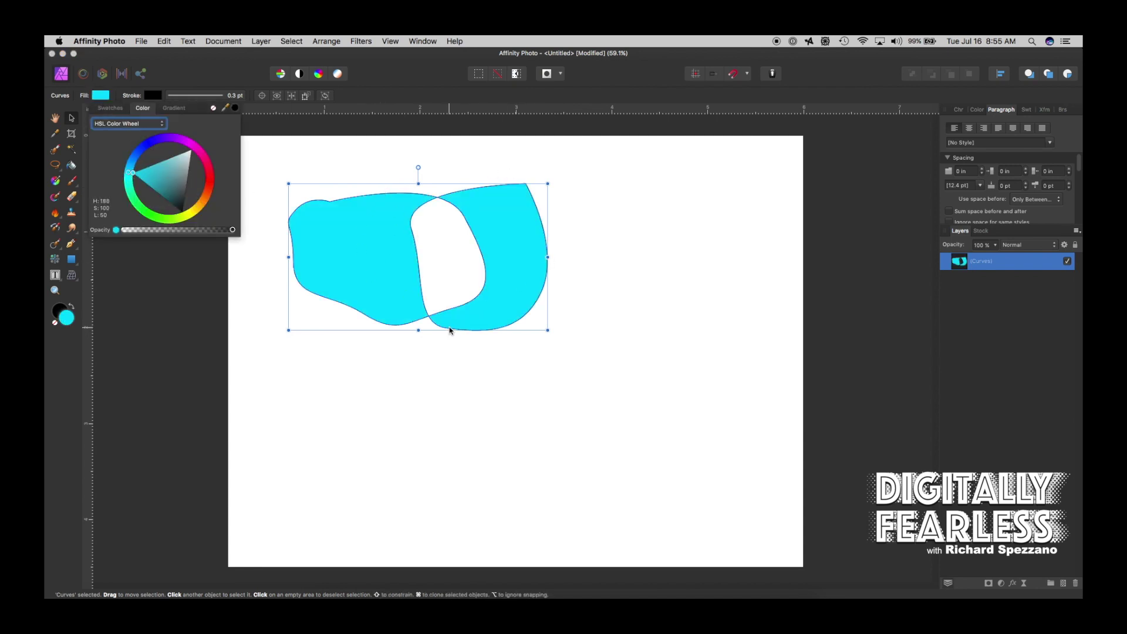
- Delete the cyan-filled curves object from the page
key(p)
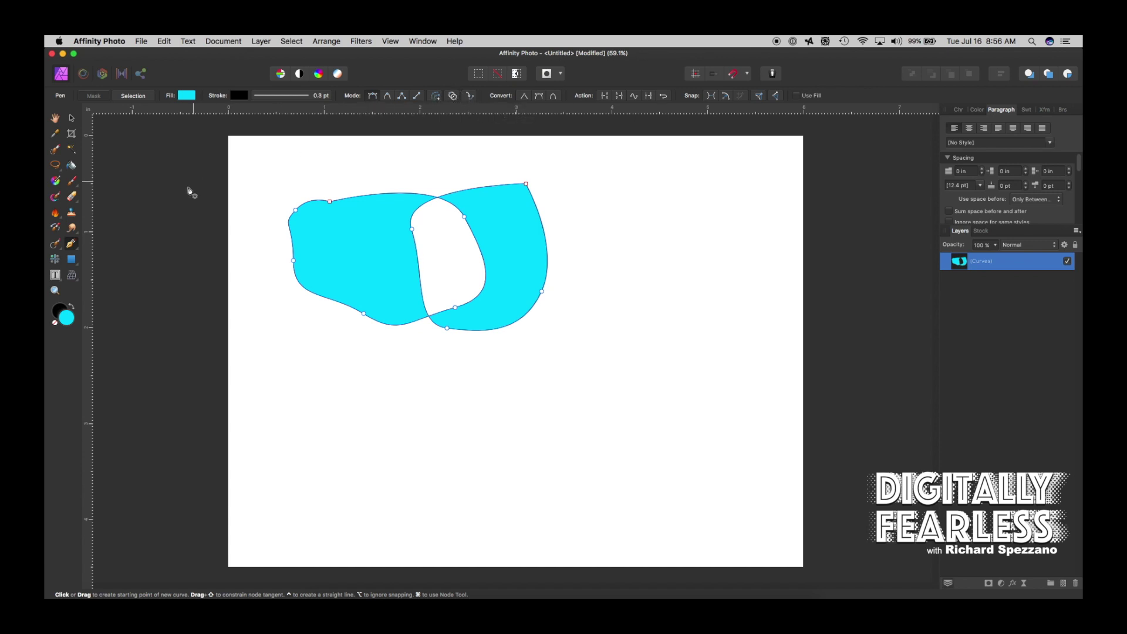
click(301, 223)
key(Escape)
key(Delete)
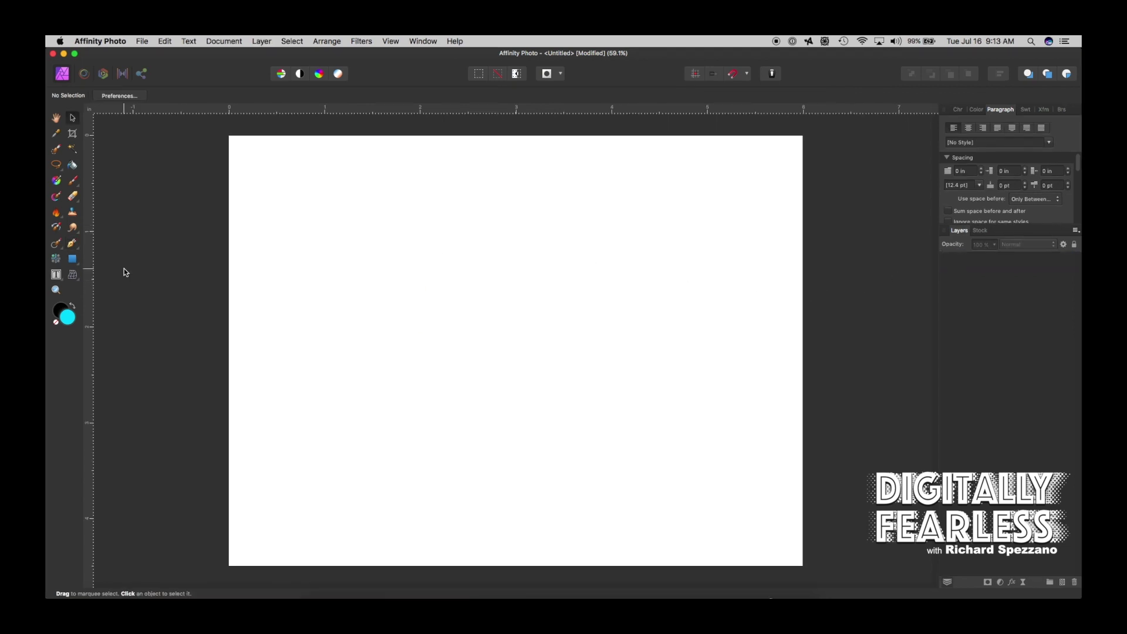
- Draw an open four-node curve across the page's upper part with a straight first segment and smooth bends after it, and deselect it
click(71, 244)
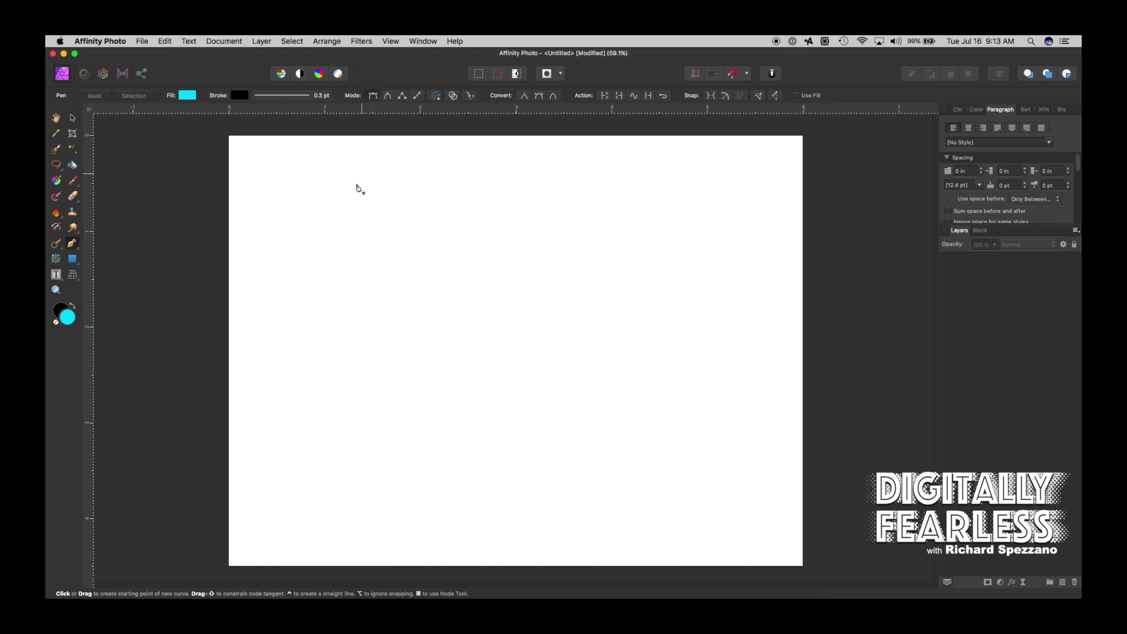
click(374, 222)
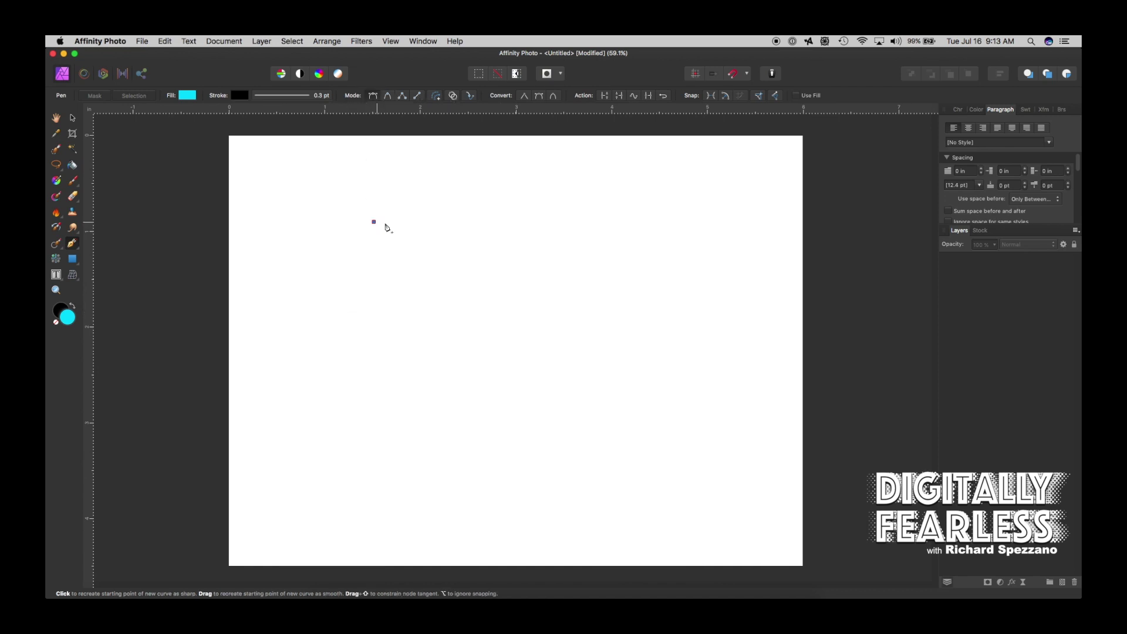
click(559, 200)
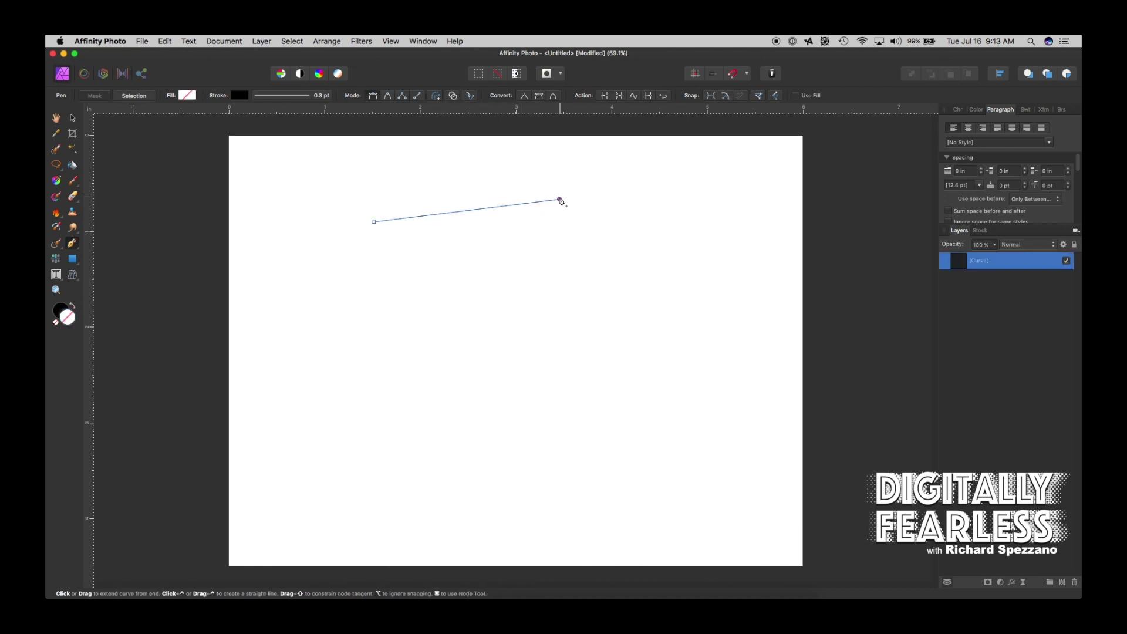
drag(616, 194, 657, 256)
click(741, 225)
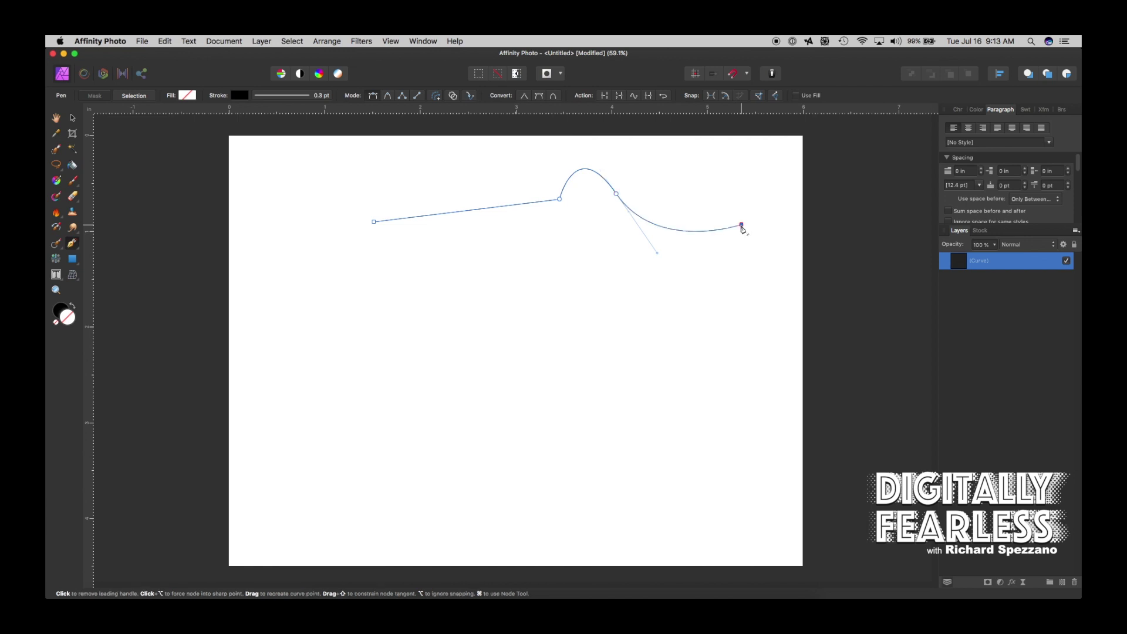
click(742, 226)
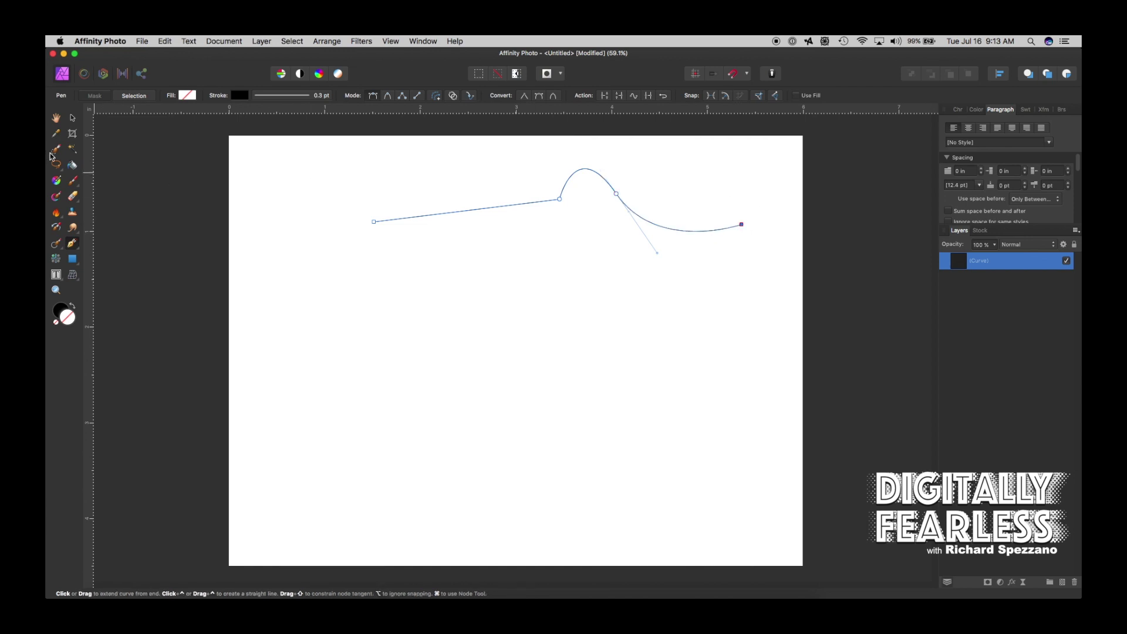
click(73, 118)
click(266, 310)
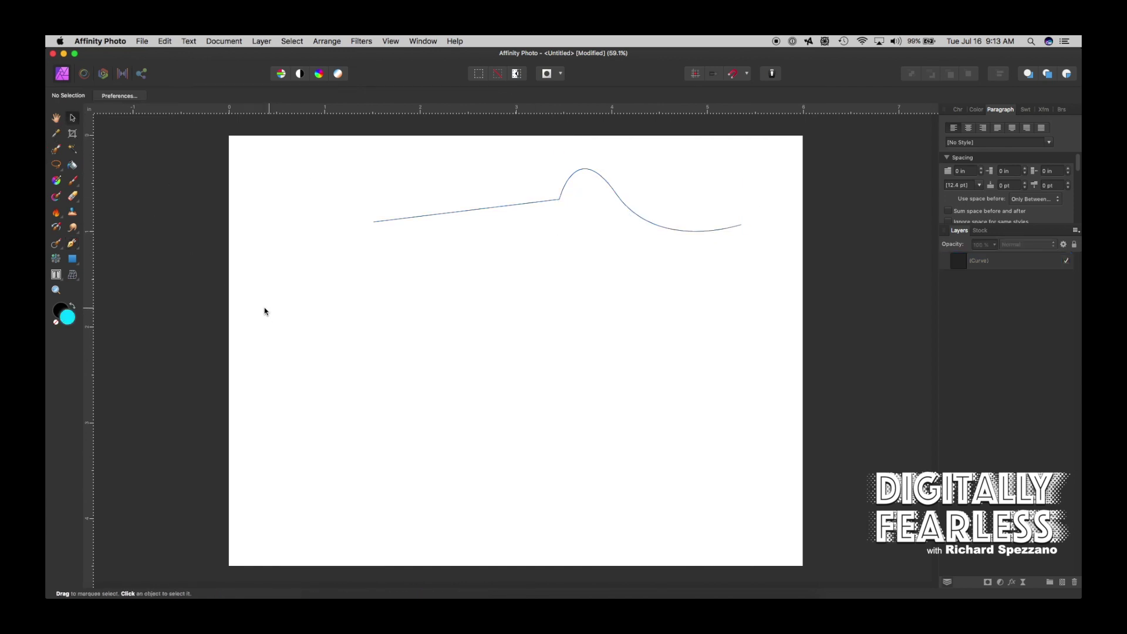
- Turn on Rubber Band Mode for the Pen tool and draw a closed seven-node shape of curved and straight segments below the first curve
click(71, 242)
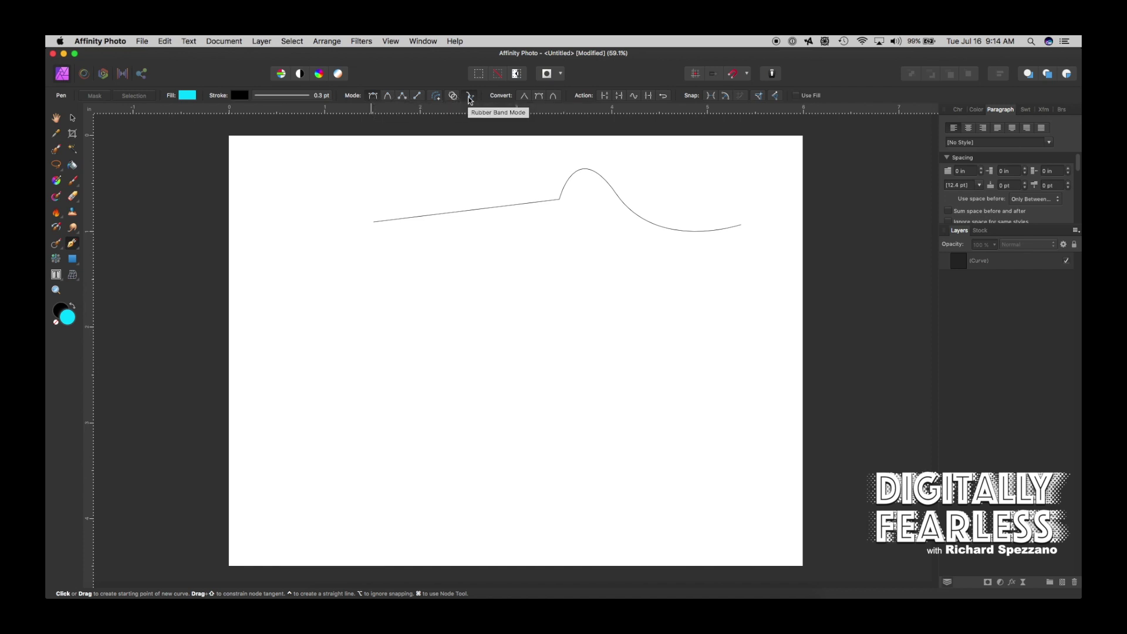
click(345, 306)
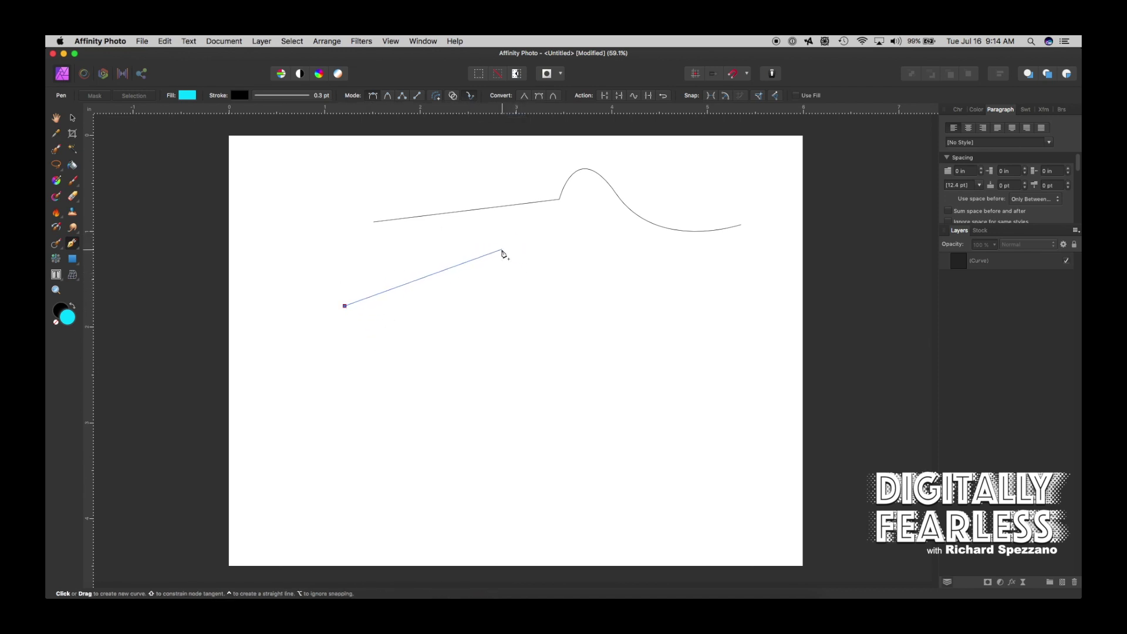
drag(502, 250, 588, 318)
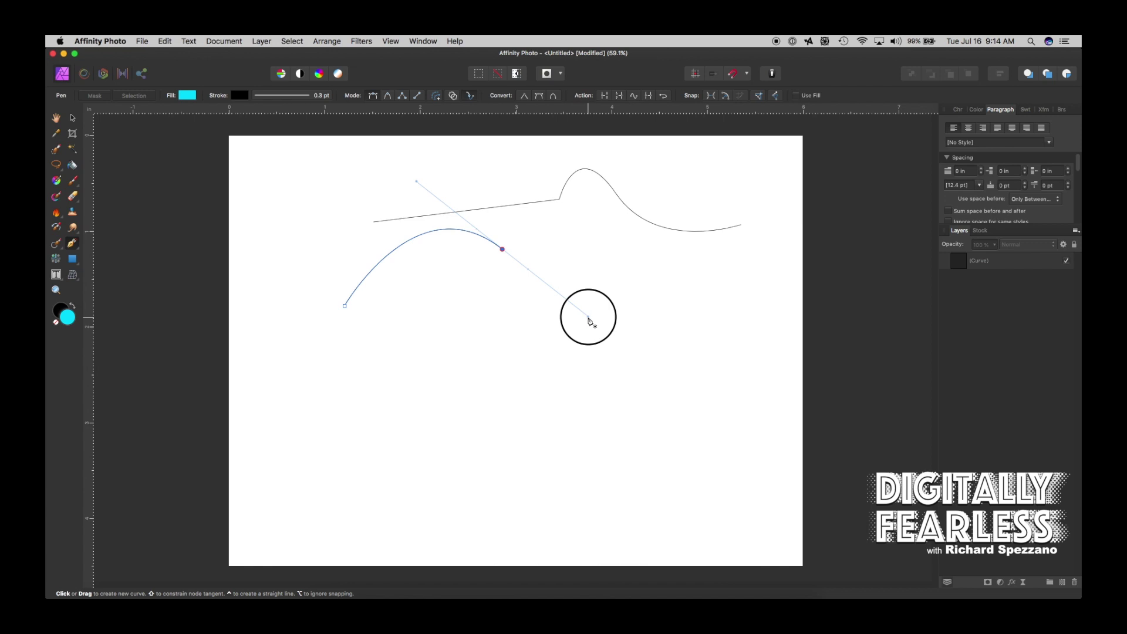
drag(589, 319, 589, 318)
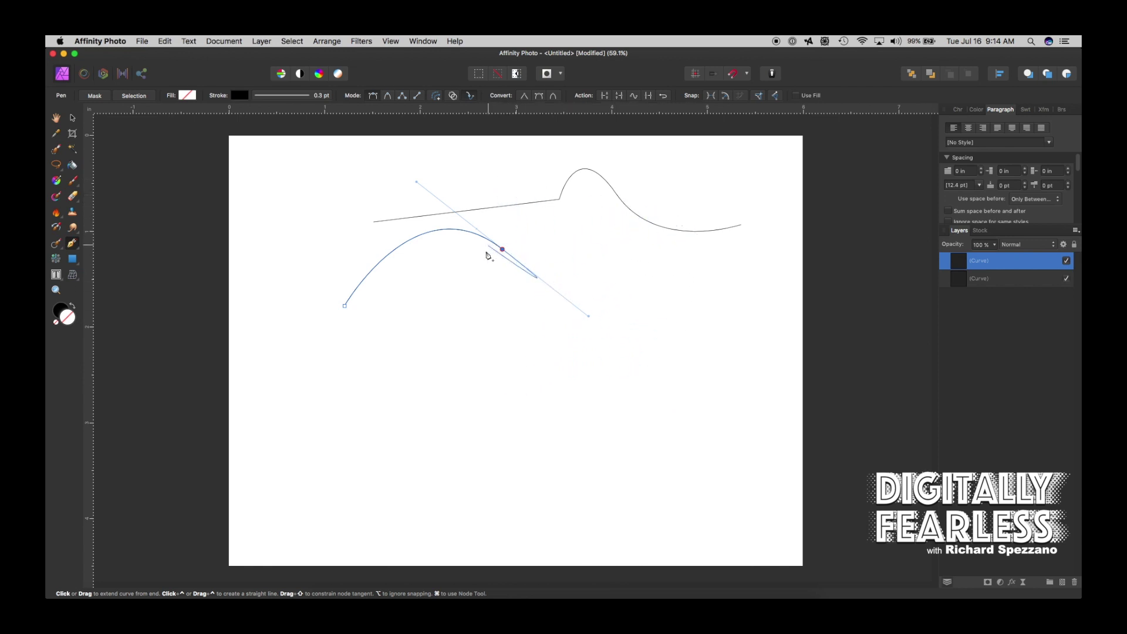
click(635, 172)
drag(637, 175, 734, 201)
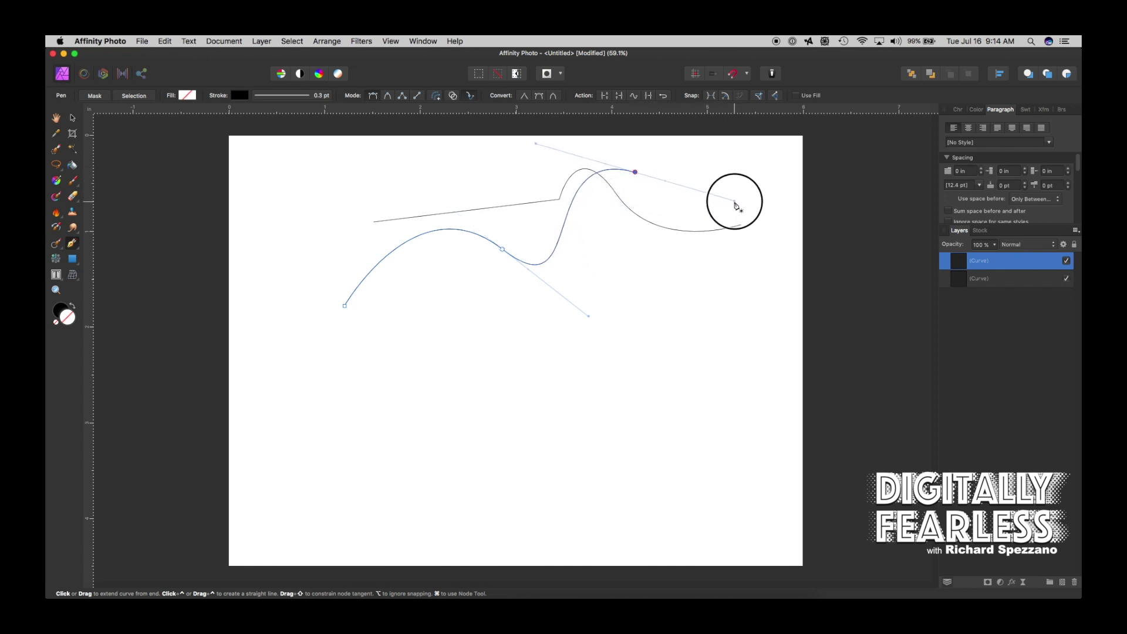
click(718, 289)
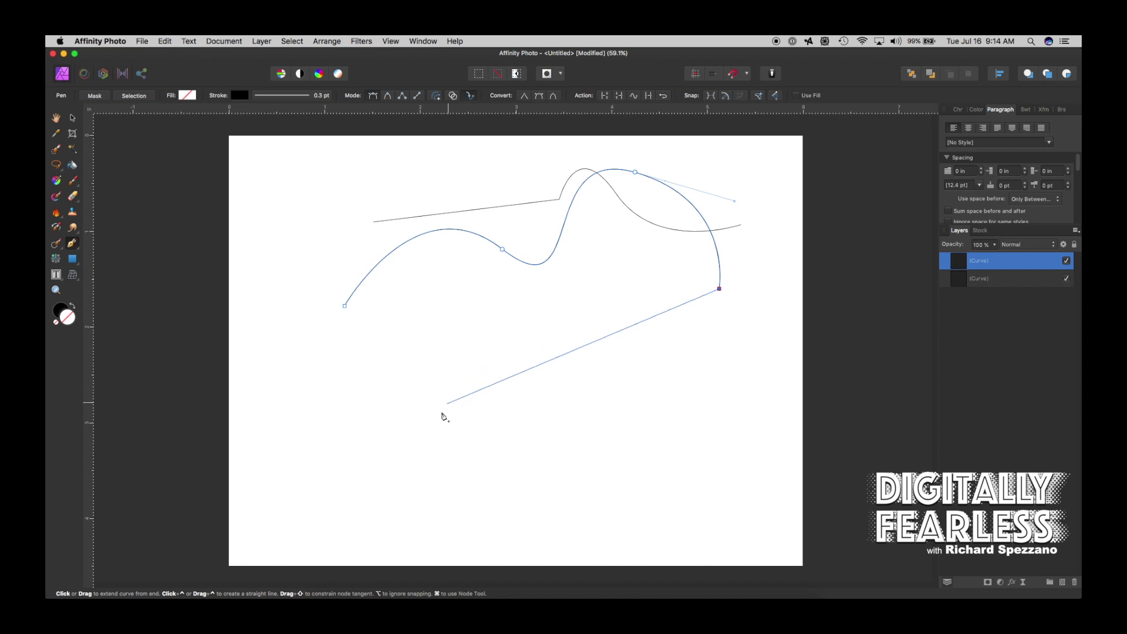
click(418, 434)
drag(368, 392, 370, 363)
drag(302, 348, 338, 320)
click(344, 307)
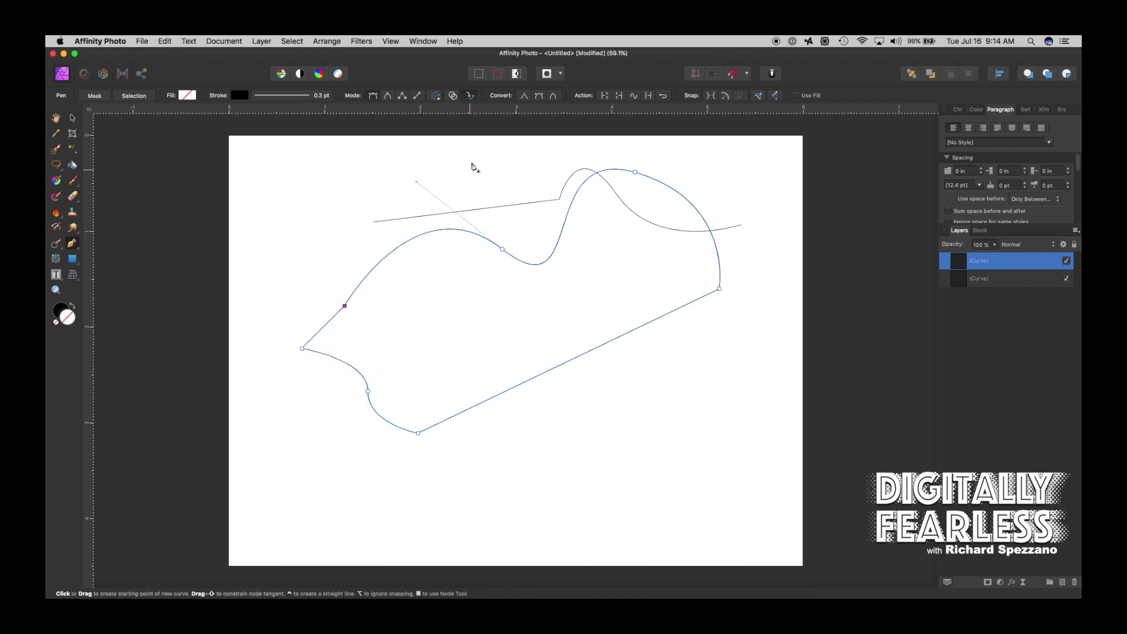
- Delete the open four-node curve, keeping the closed shape
click(74, 119)
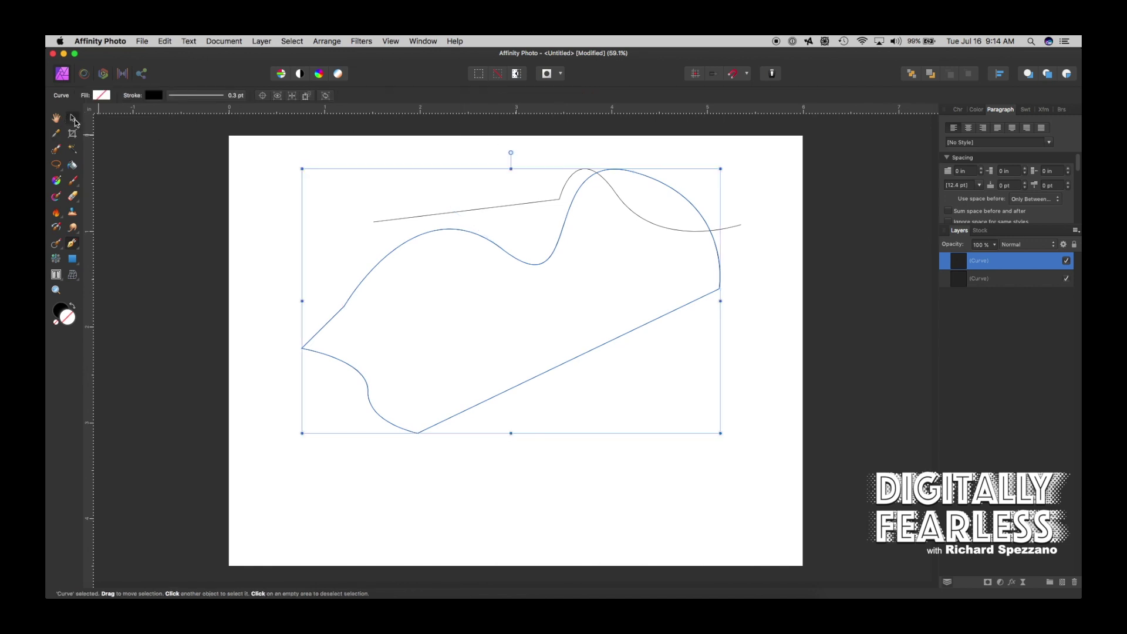
click(965, 281)
key(Delete)
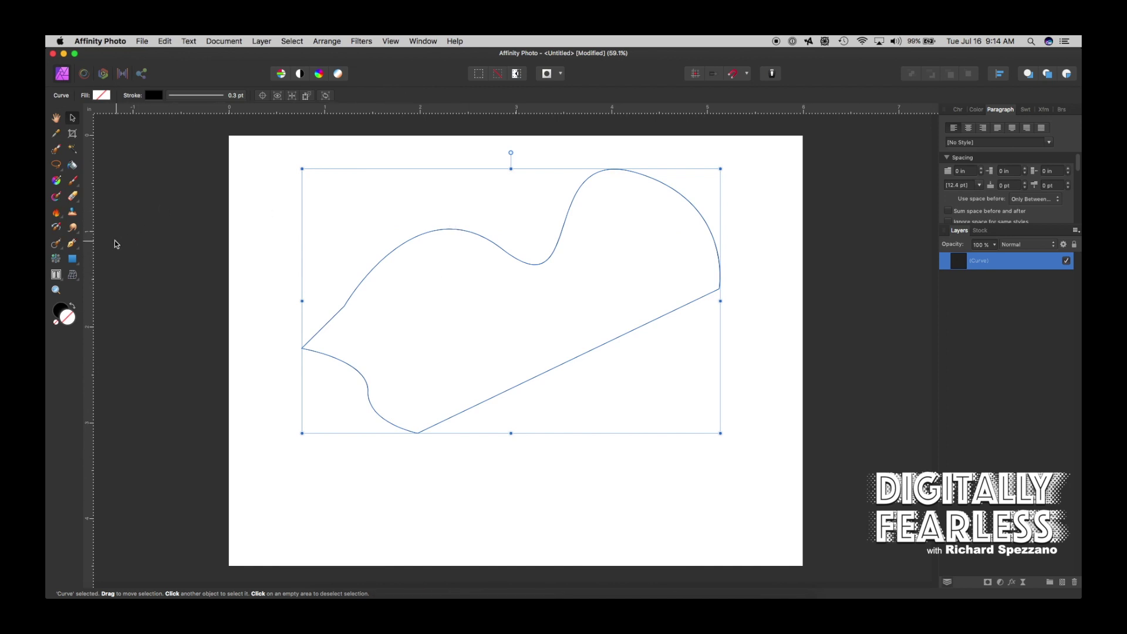
- Select the closed shape with the Node tool and convert its upper-right peak node to Sharp
key(super+d)
click(71, 241)
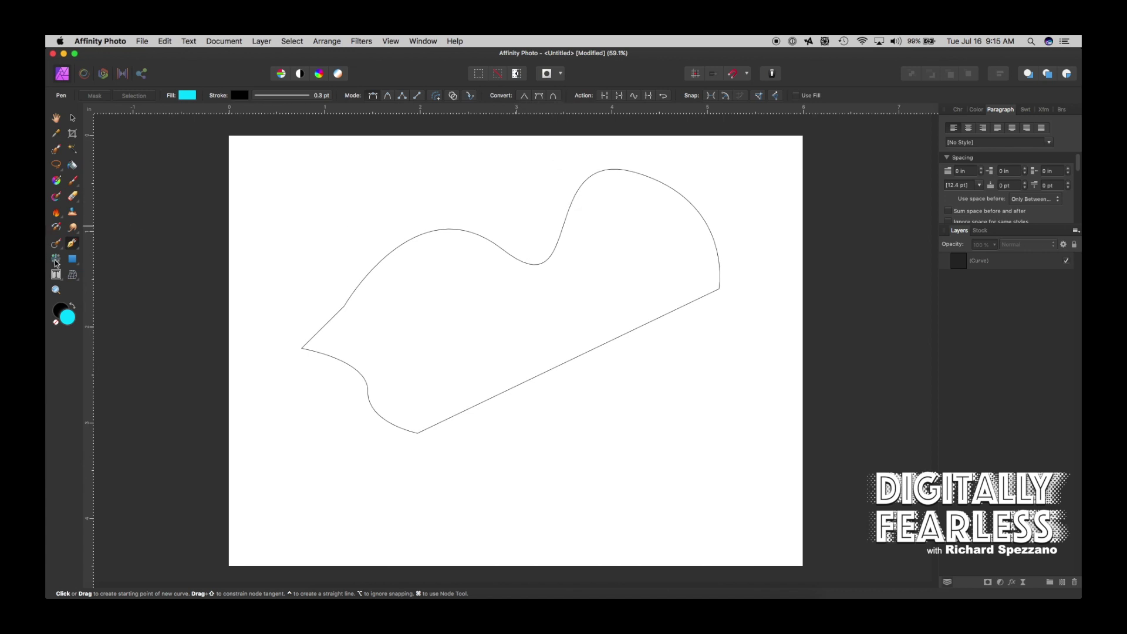
drag(71, 250, 94, 258)
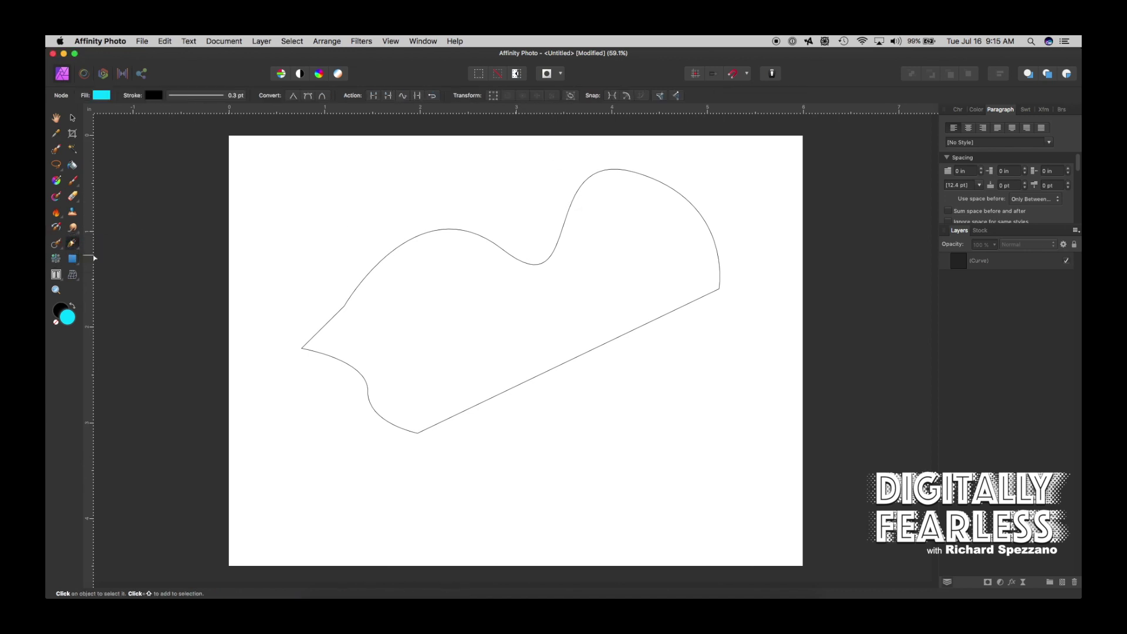
click(589, 177)
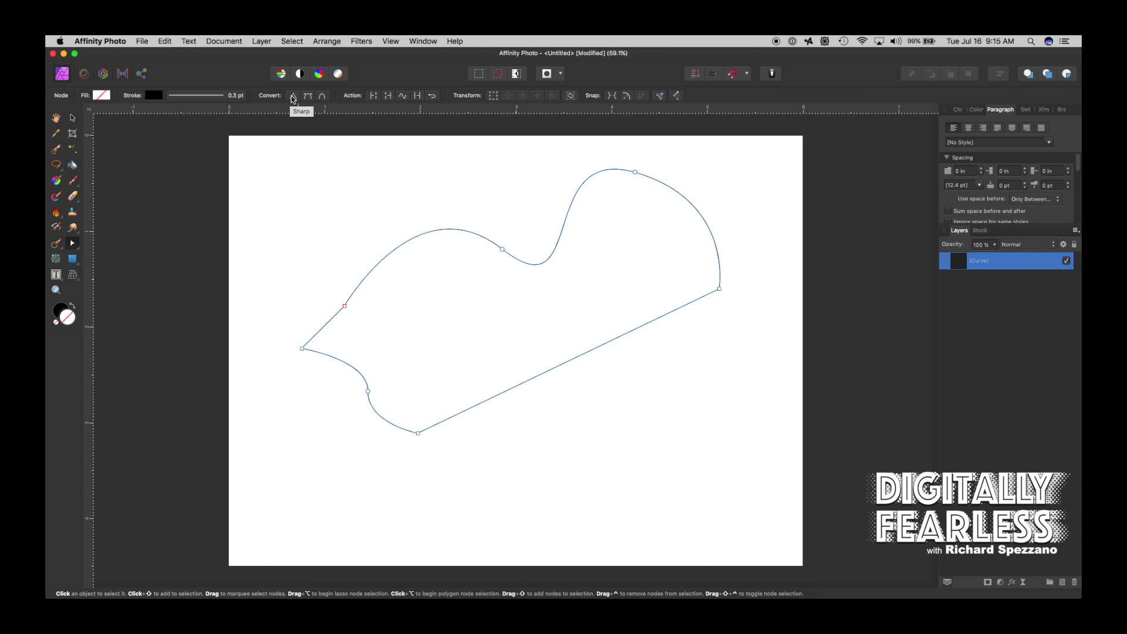
click(635, 172)
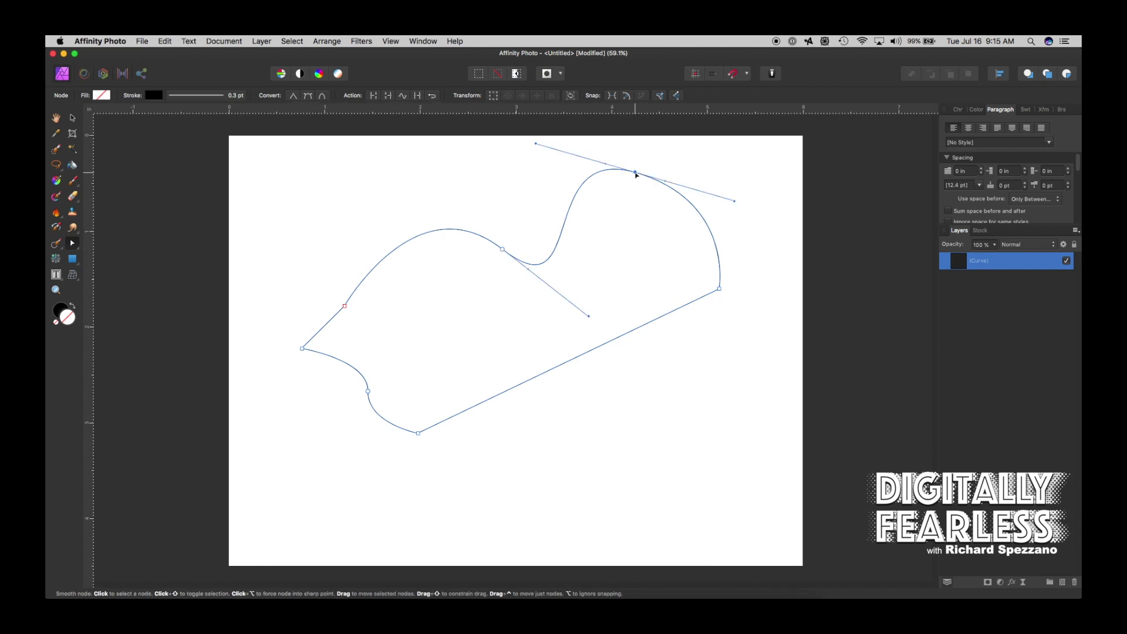
click(293, 96)
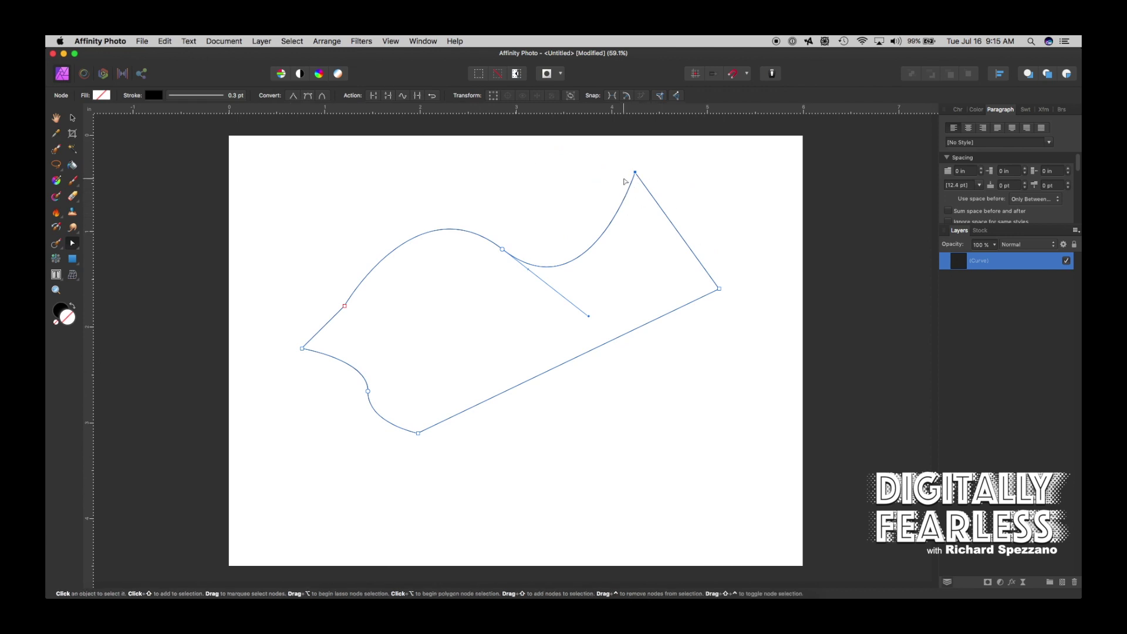
- Convert the peak node to Smooth and lengthen its left handle to widen the curve on that side
click(307, 98)
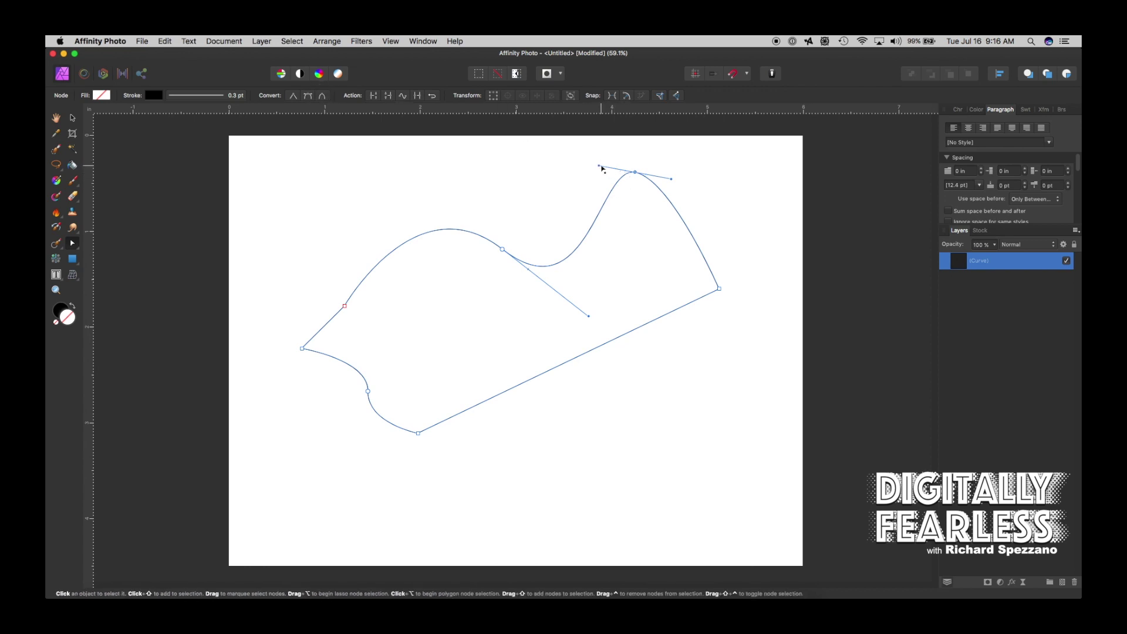
drag(600, 166, 516, 170)
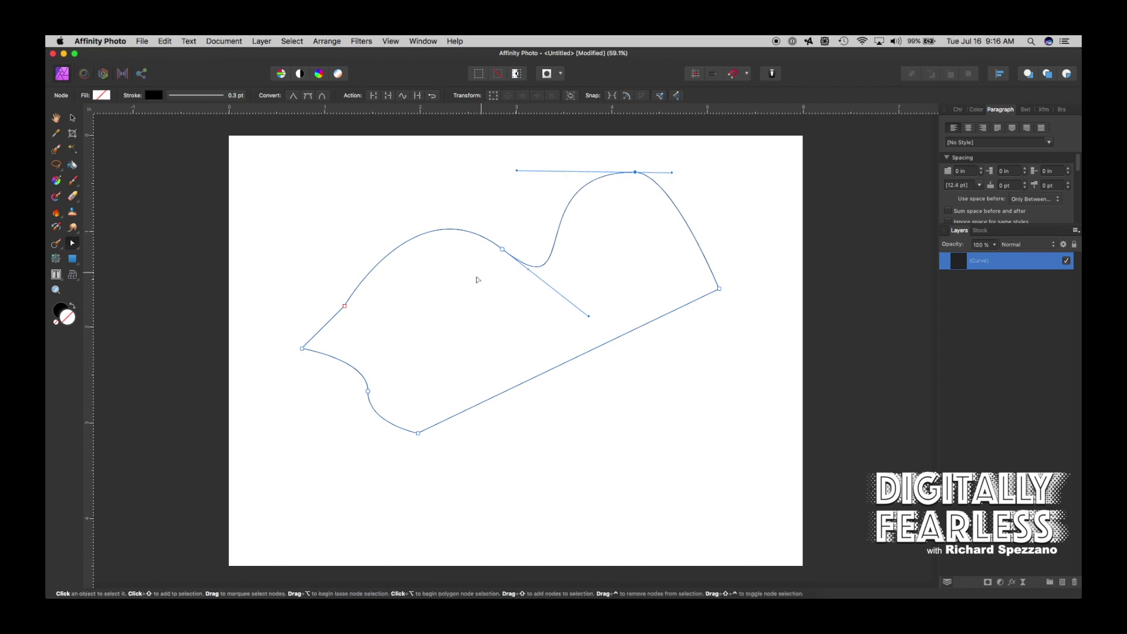
- Convert the middle node on the shape's lower-left edge to Smart and move it slightly upward
click(368, 392)
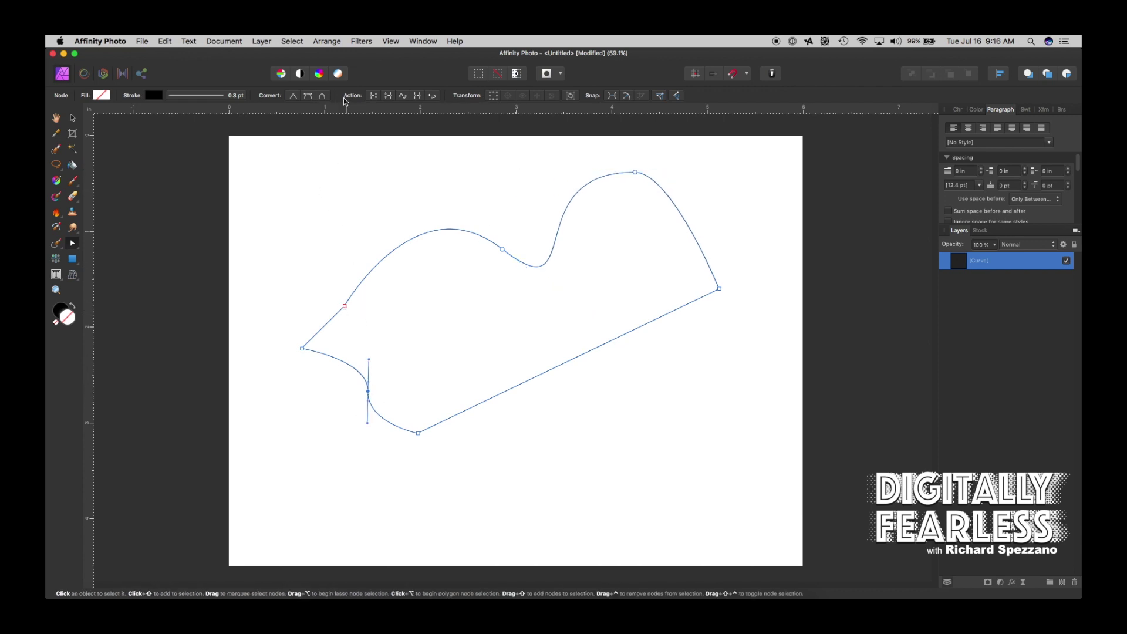
click(323, 98)
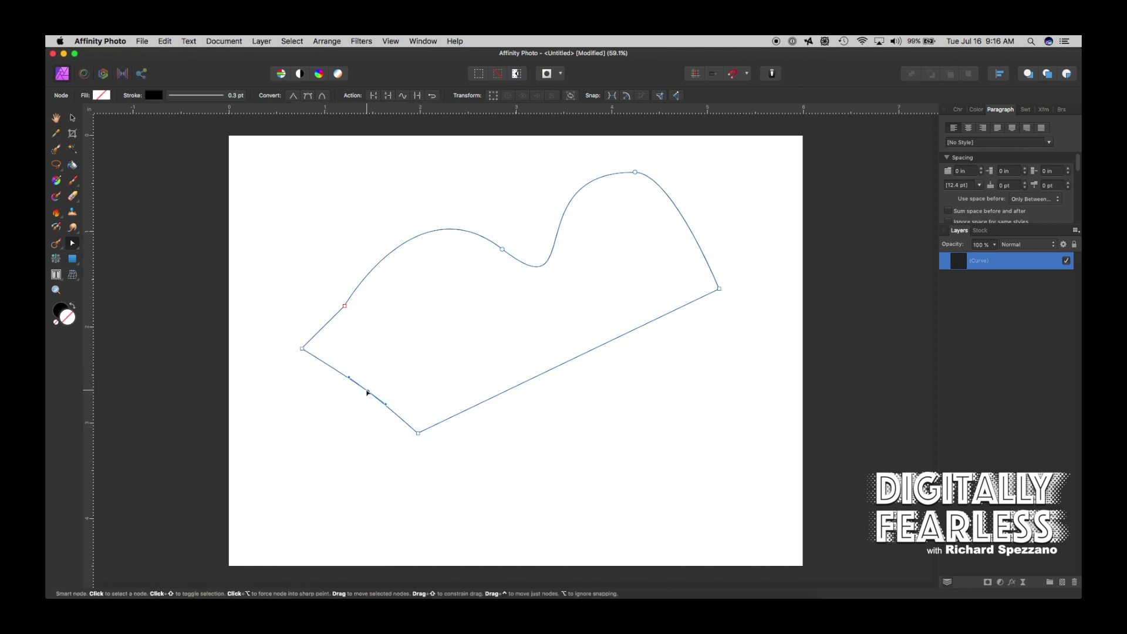
mouse_move(368, 392)
mouse_down()
mouse_move(397, 374)
mouse_move(353, 389)
mouse_move(312, 426)
mouse_move(376, 381)
mouse_up()
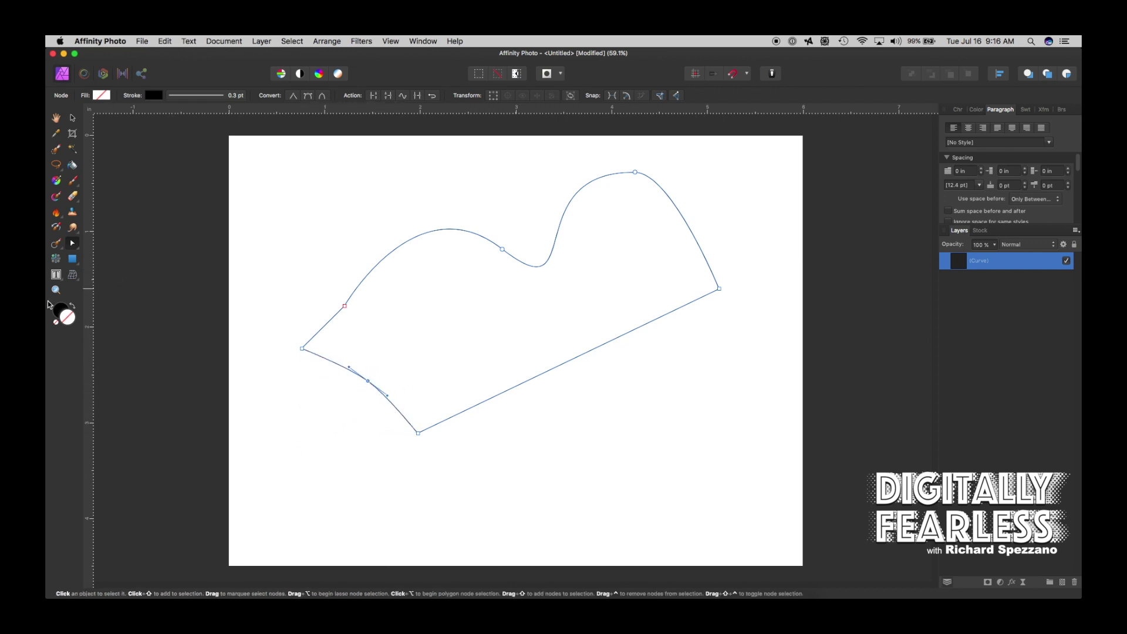
drag(71, 243, 101, 249)
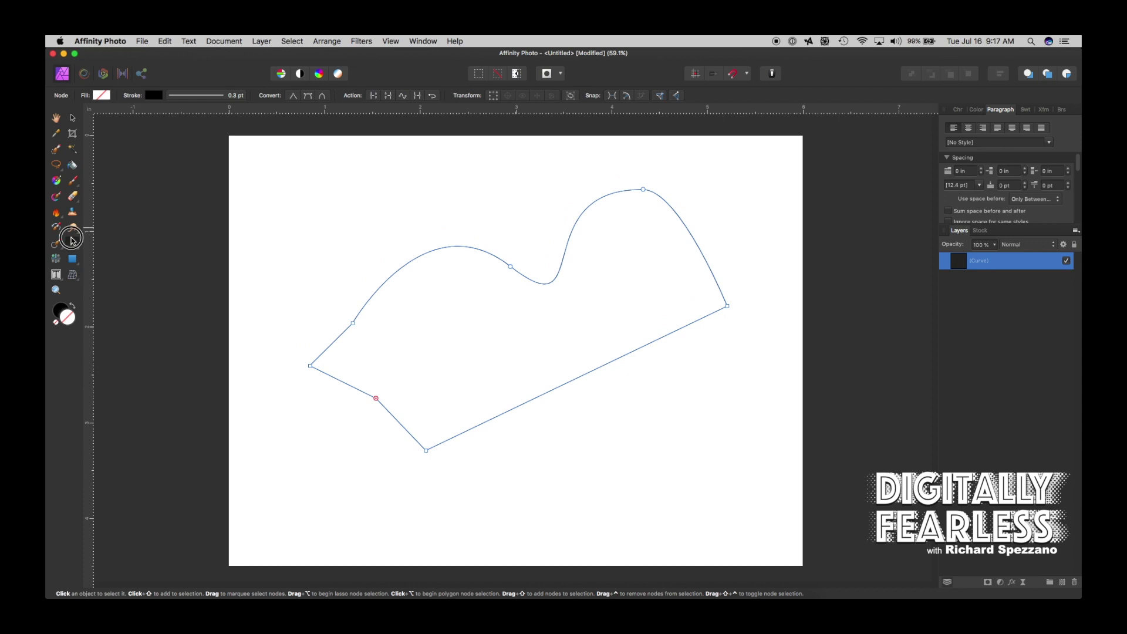
drag(72, 243, 101, 250)
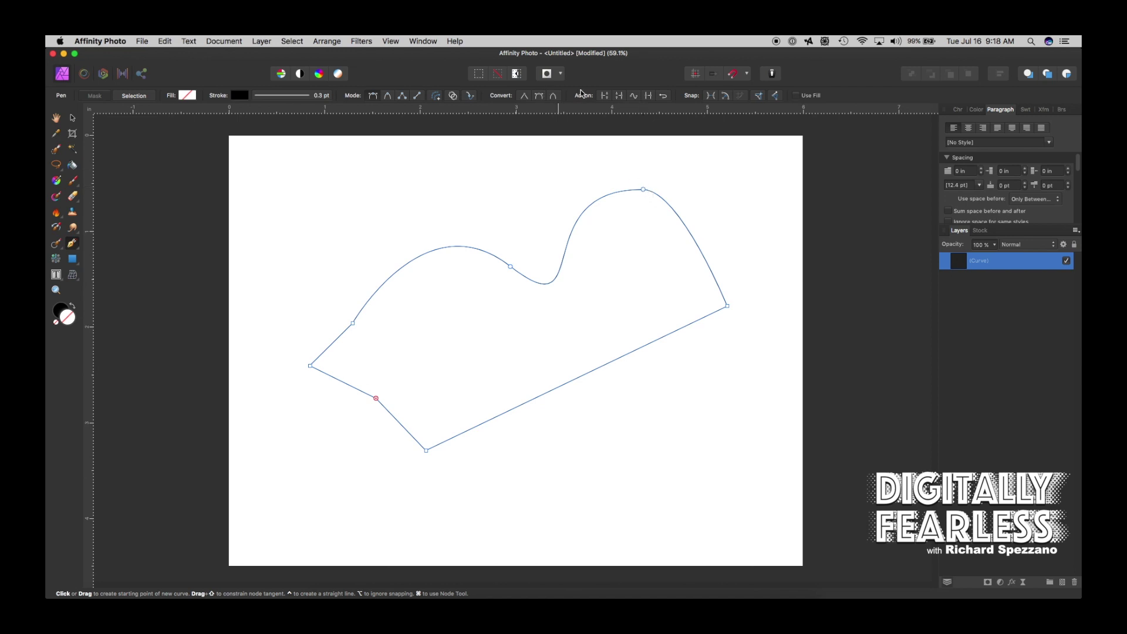
- With the Node tool, break the closed shape at its upper-right peak node and pull the separated ends apart
click(73, 245)
drag(75, 247, 101, 263)
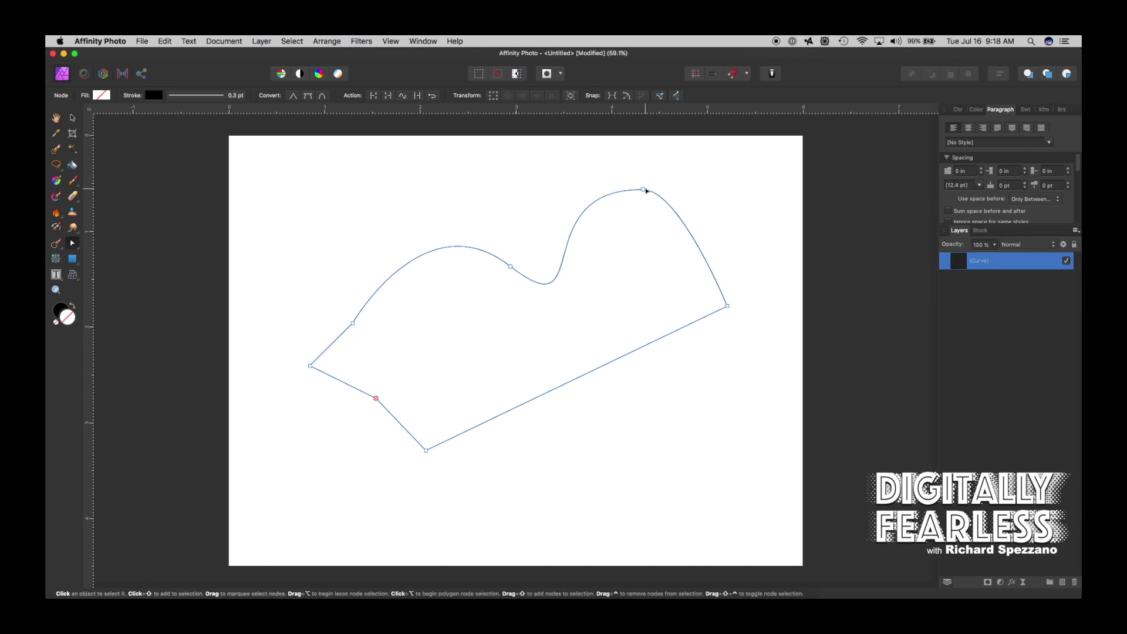
mouse_move(644, 190)
mouse_down()
mouse_move(656, 174)
mouse_move(666, 212)
mouse_move(636, 205)
mouse_move(651, 197)
mouse_up()
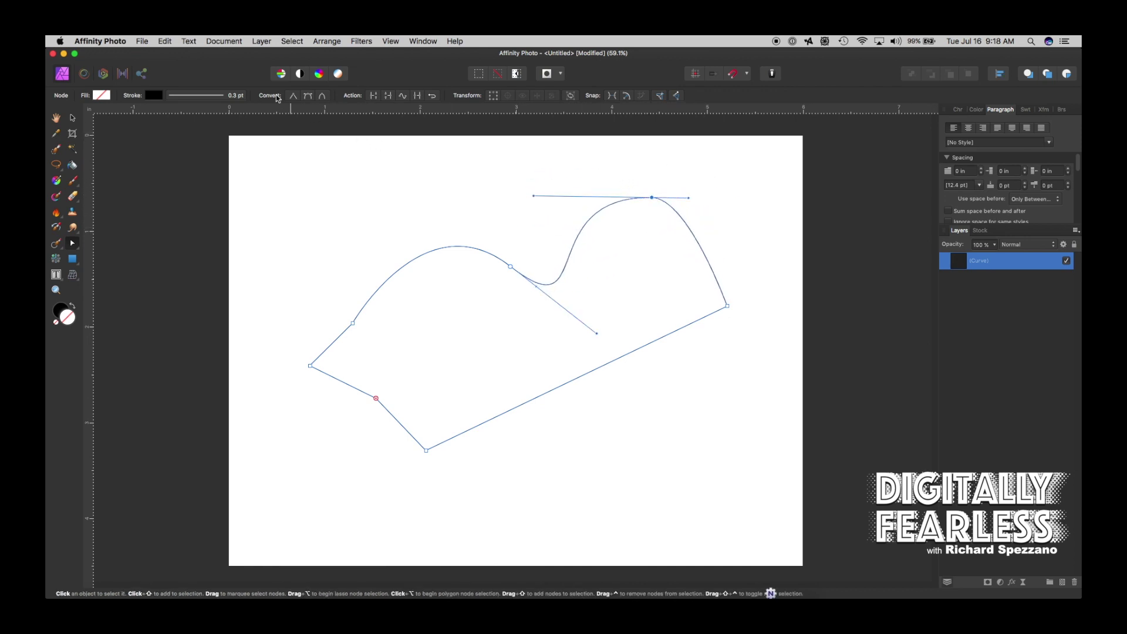
click(373, 96)
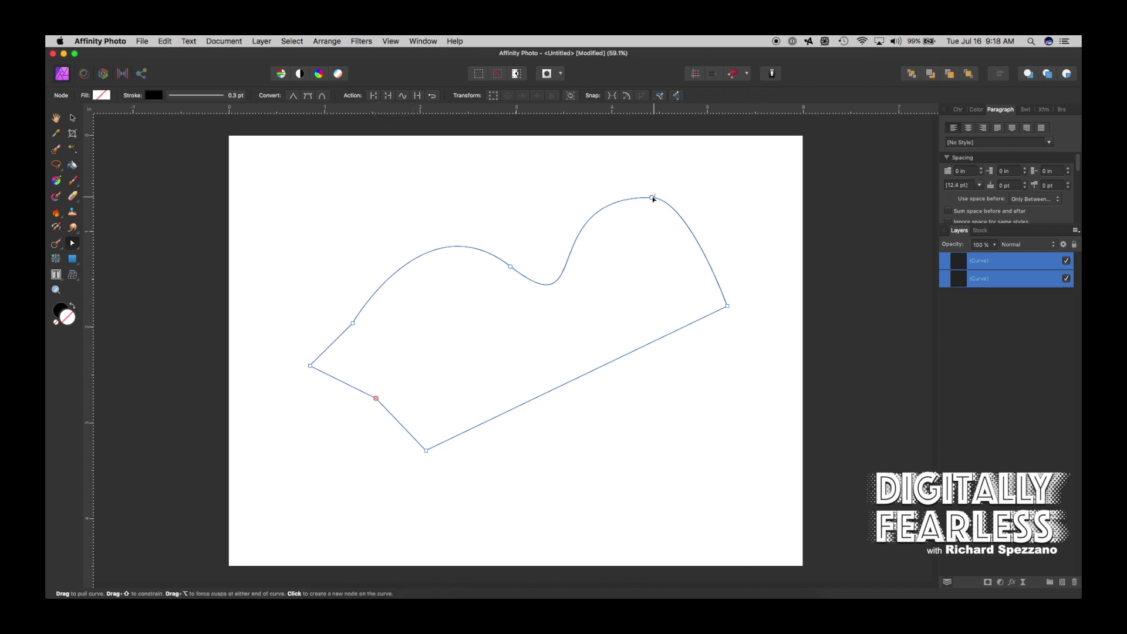
drag(652, 197, 724, 201)
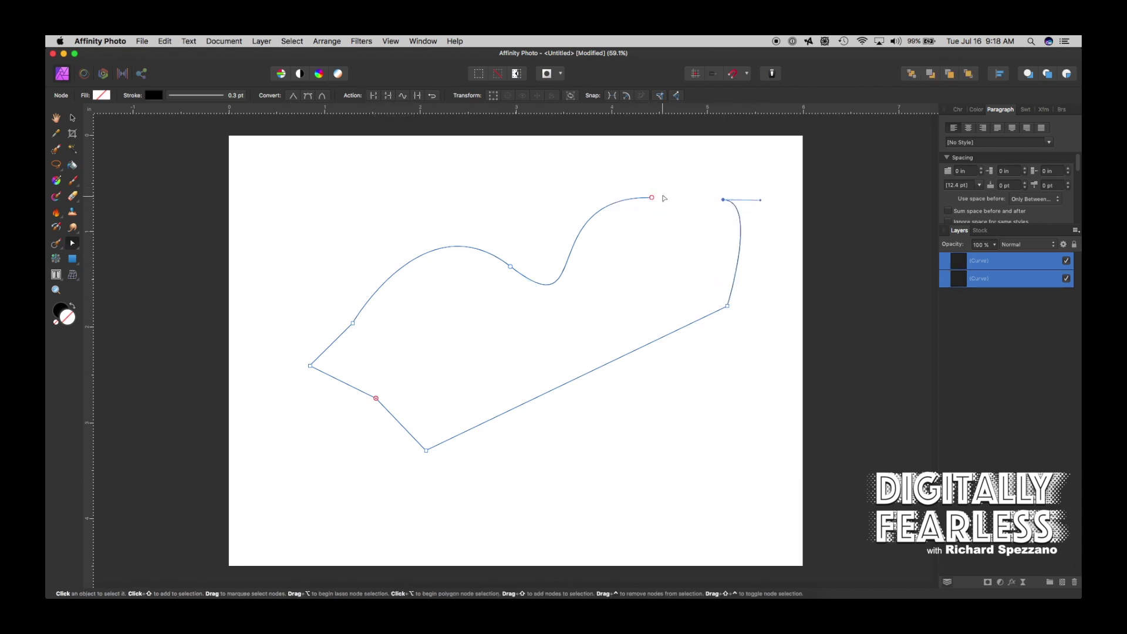
mouse_move(653, 197)
mouse_down()
mouse_move(634, 178)
mouse_move(668, 184)
mouse_up()
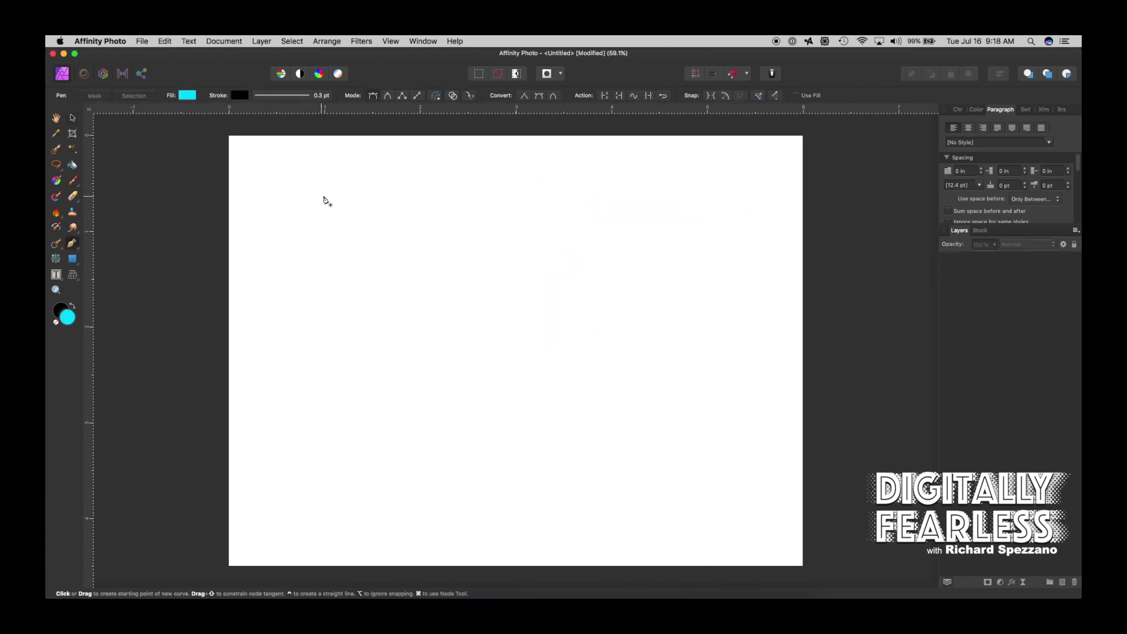
- Draw a straight-sided path with four corner nodes using the Pen tool, close it with Close Curve, and deselect it
click(362, 193)
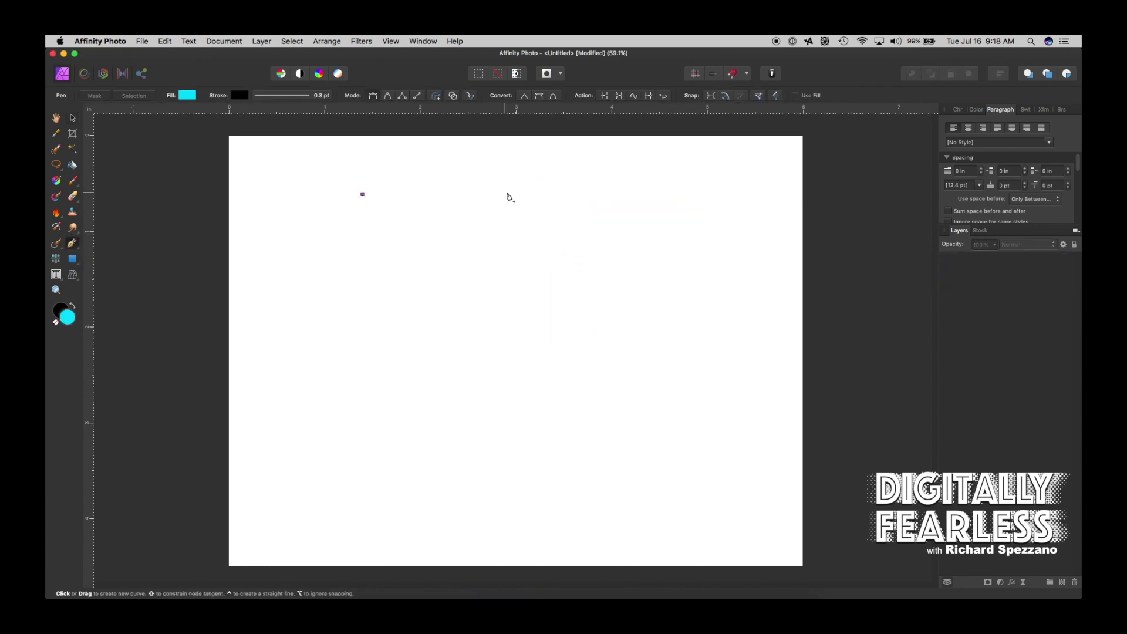
click(549, 178)
click(552, 312)
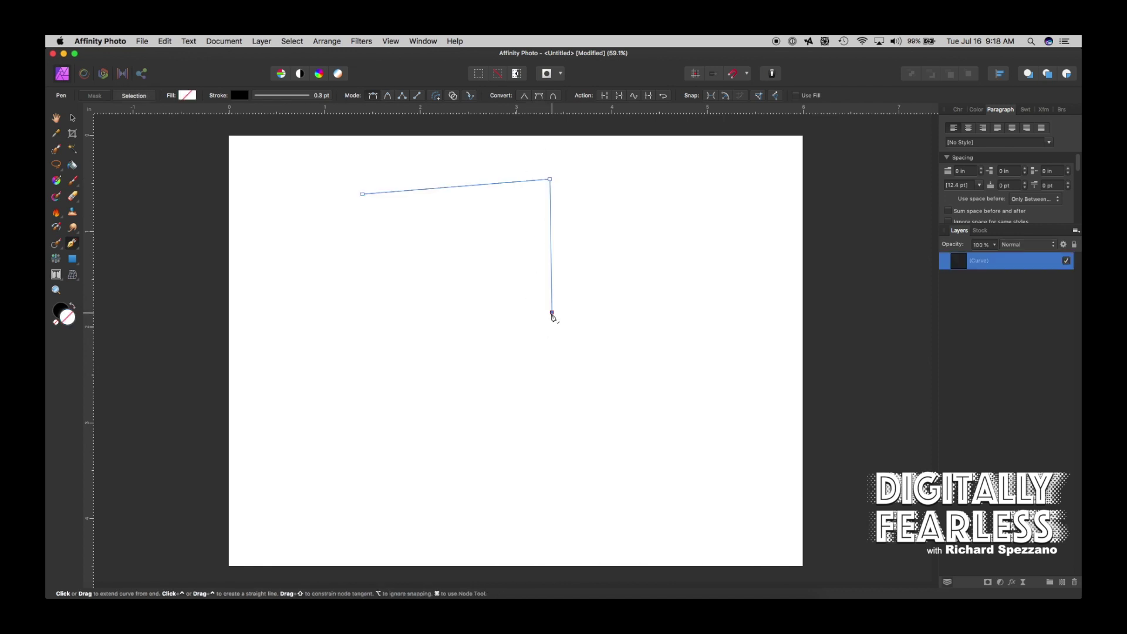
click(360, 316)
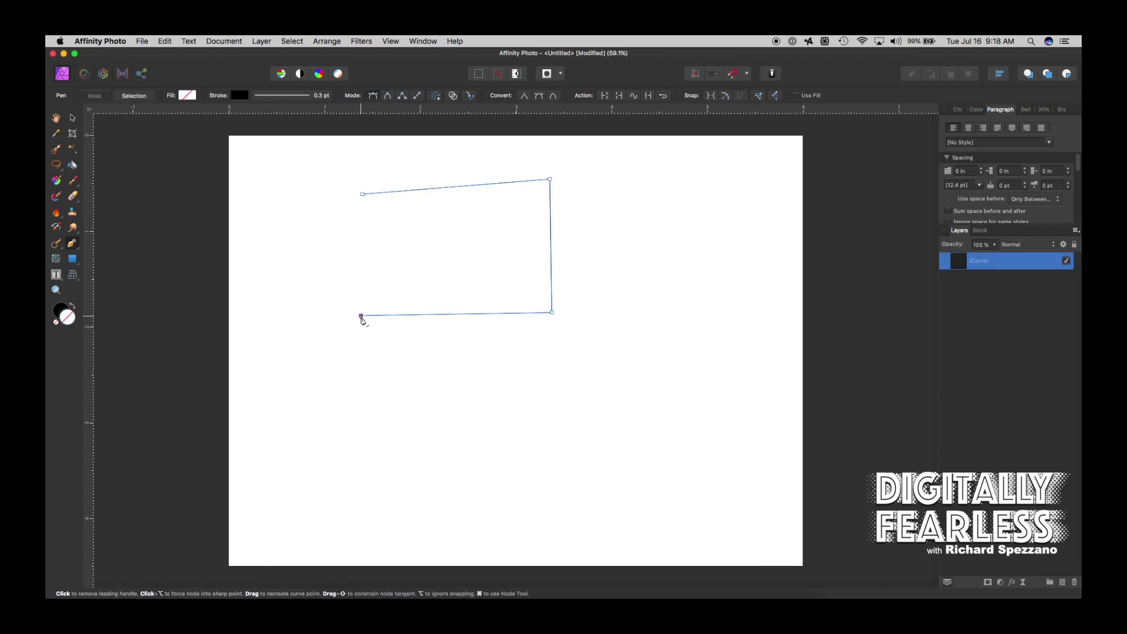
click(621, 100)
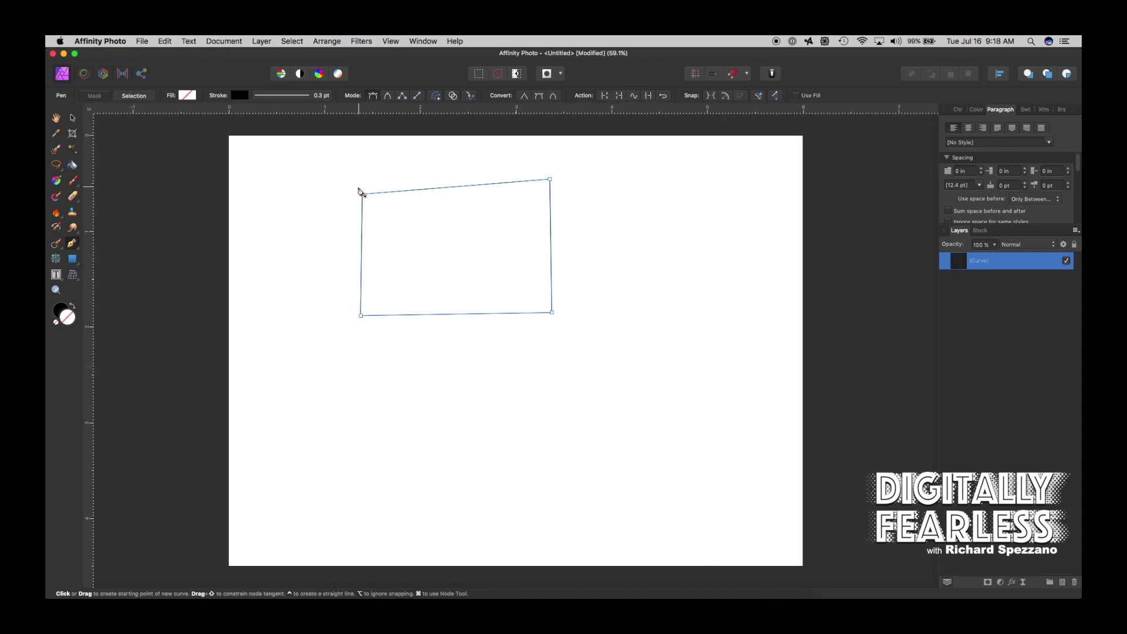
click(74, 120)
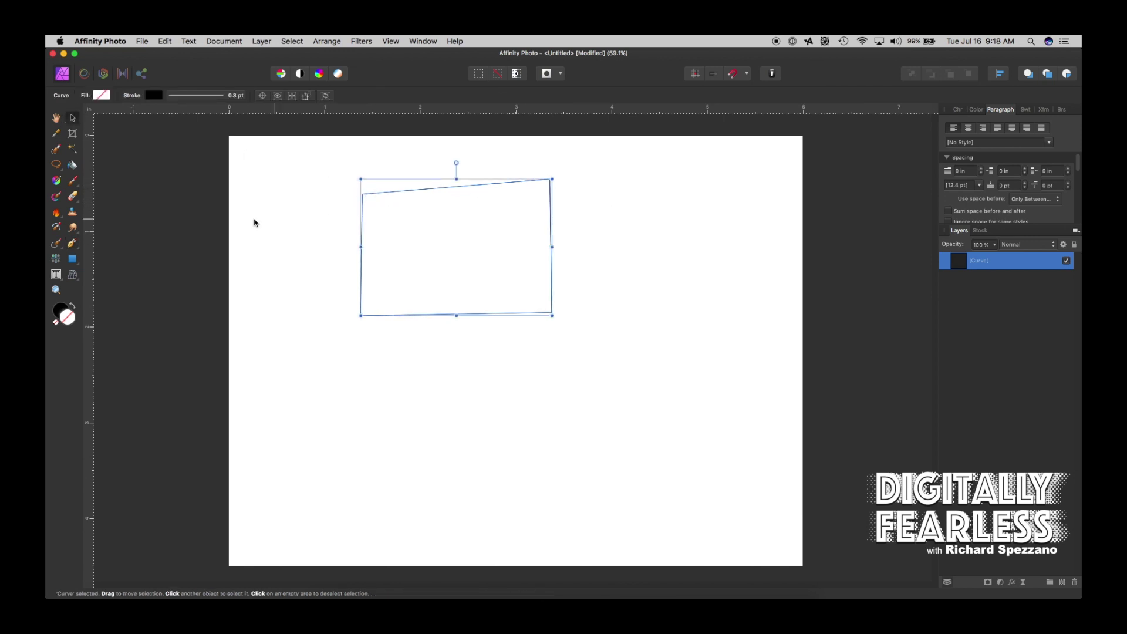
key(super+d)
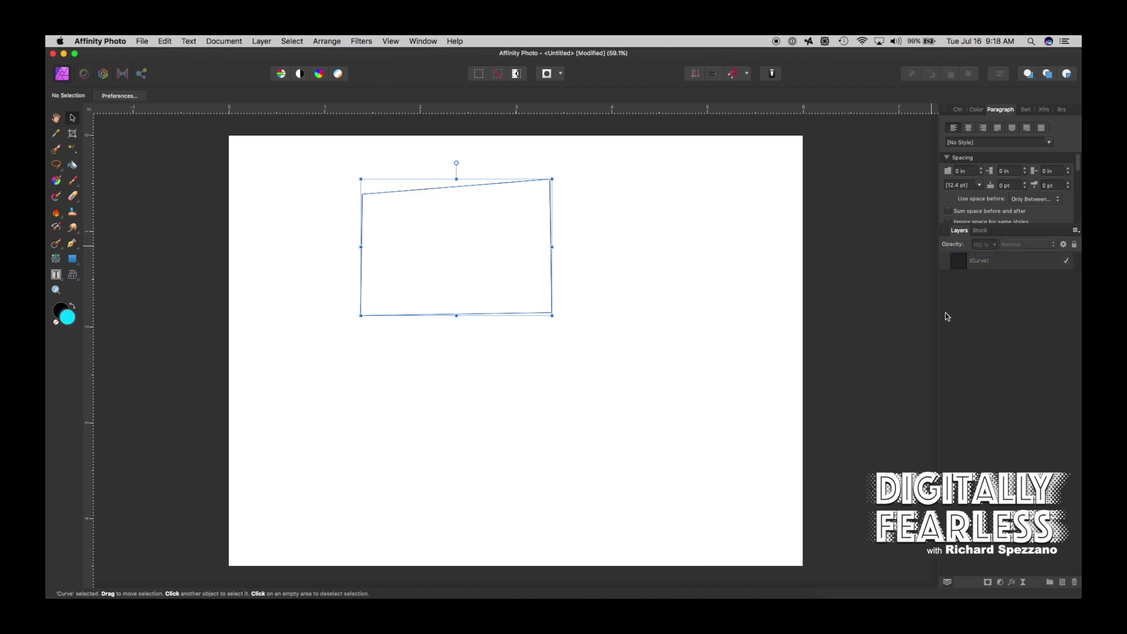
- Draw a tangled, self-crossing path of many nodes beside the four-sided outline with the Pen tool and close it with Close Curve
click(73, 243)
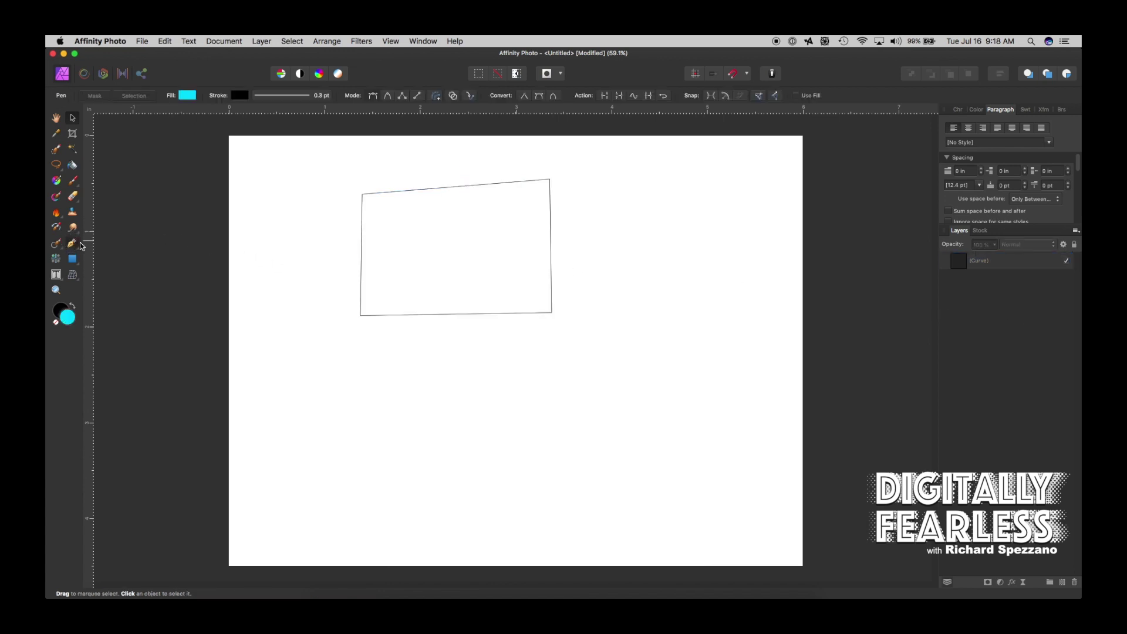
click(713, 235)
click(722, 286)
click(704, 266)
click(725, 252)
click(741, 207)
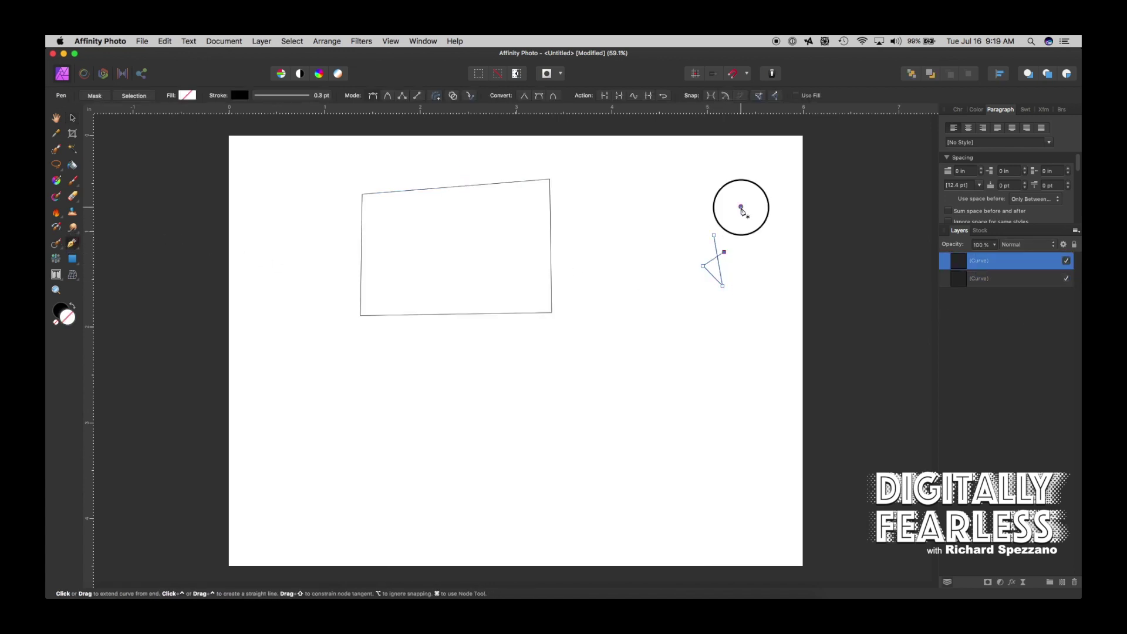
click(693, 203)
click(665, 253)
click(669, 289)
click(722, 305)
drag(762, 291, 760, 276)
drag(736, 272, 728, 270)
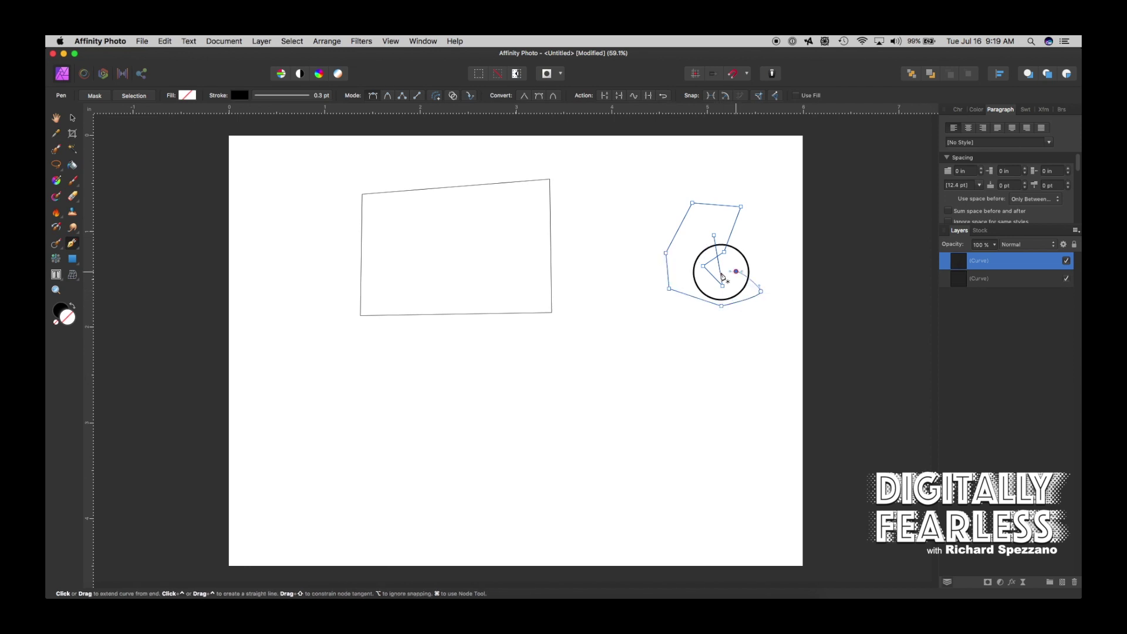
click(665, 267)
drag(633, 234, 649, 225)
click(691, 220)
click(701, 217)
drag(735, 232, 735, 247)
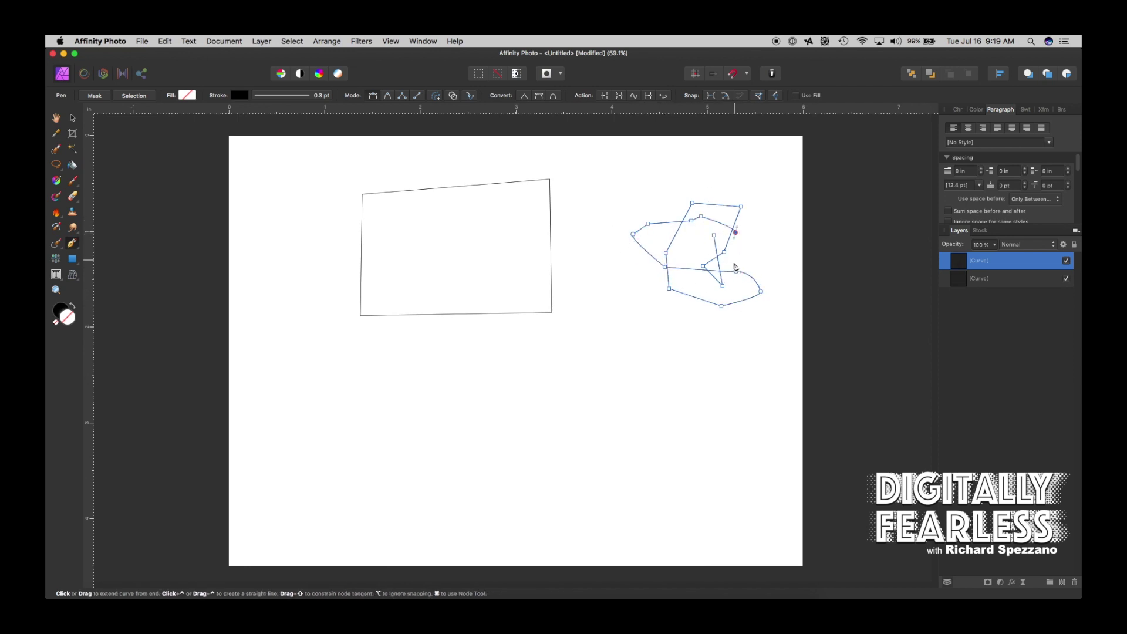
click(726, 274)
click(698, 290)
drag(650, 284, 653, 271)
click(683, 225)
click(724, 193)
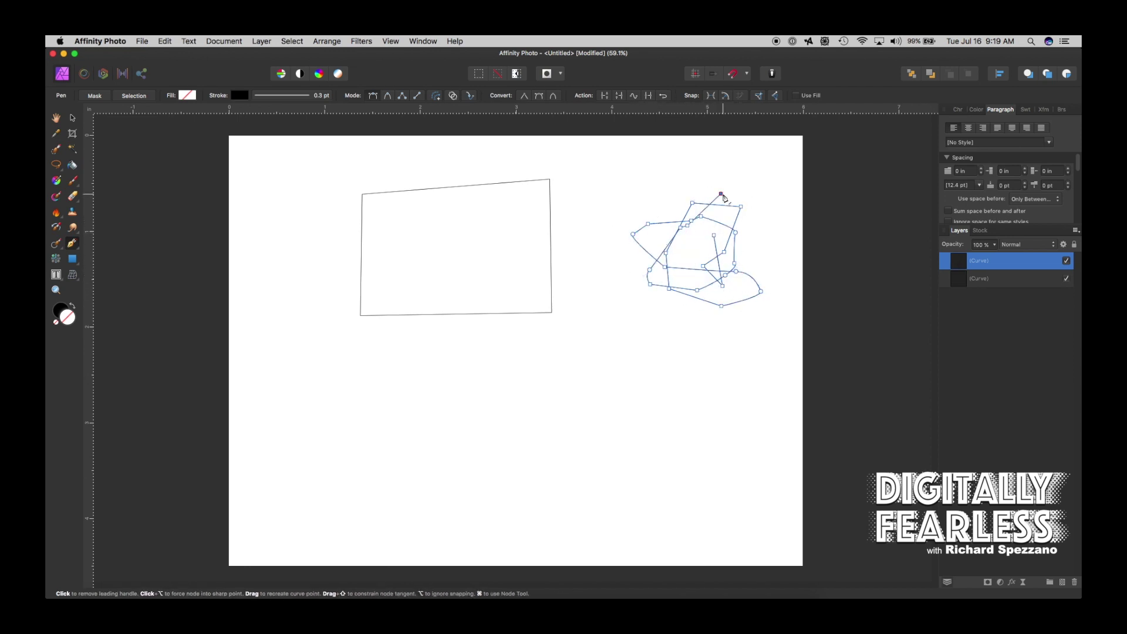
click(744, 203)
drag(751, 216, 750, 219)
click(738, 245)
click(713, 235)
drag(703, 268, 702, 270)
click(686, 243)
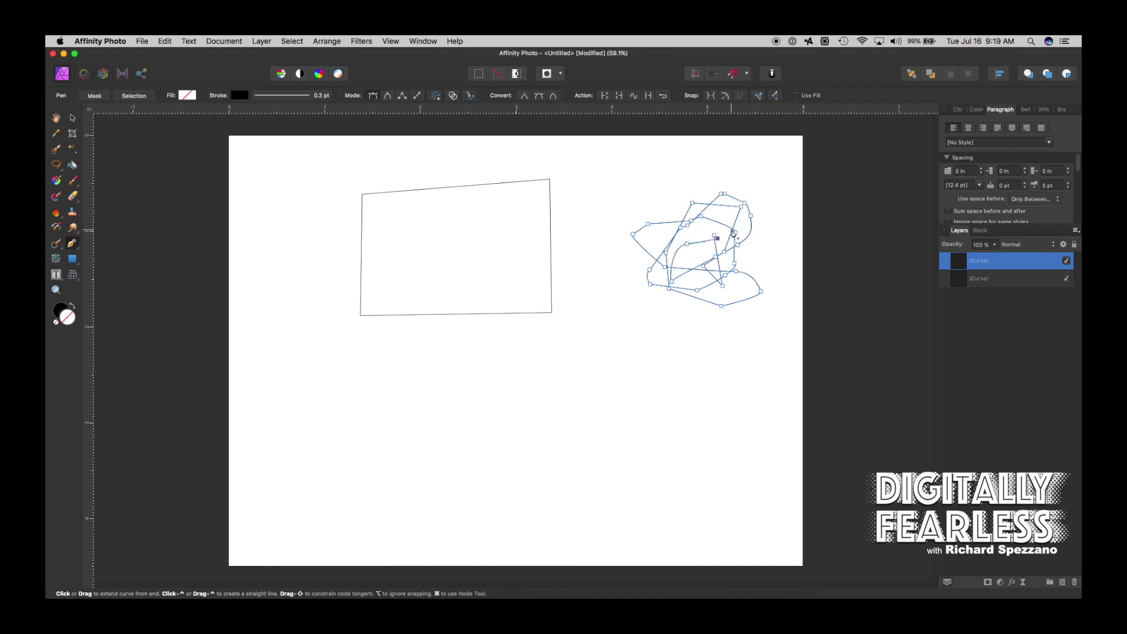
click(707, 208)
click(691, 228)
click(712, 222)
click(699, 229)
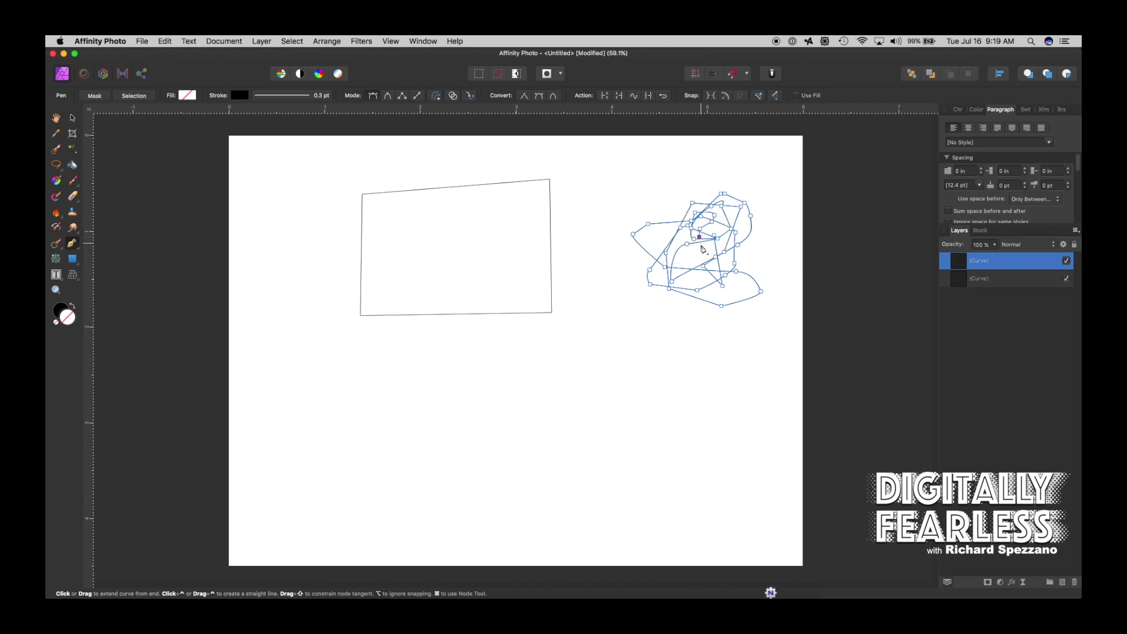
drag(699, 259, 693, 275)
click(619, 99)
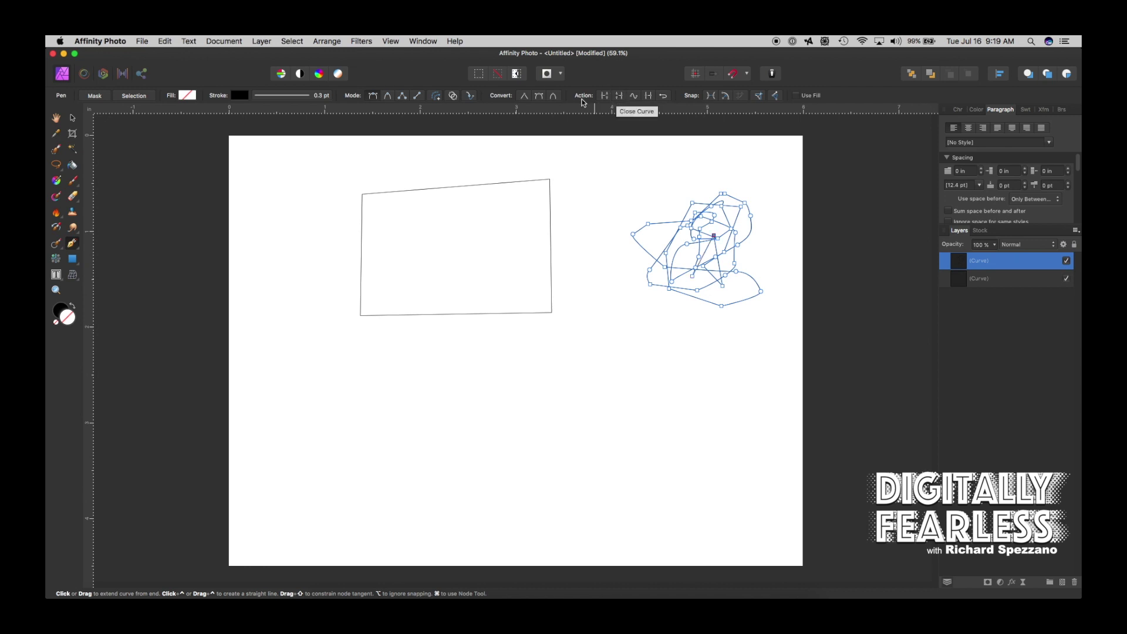
- Fill the tangled closed shape with cyan (H 190, S 100, L 50) and deselect it to check the filled areas
click(185, 97)
click(215, 173)
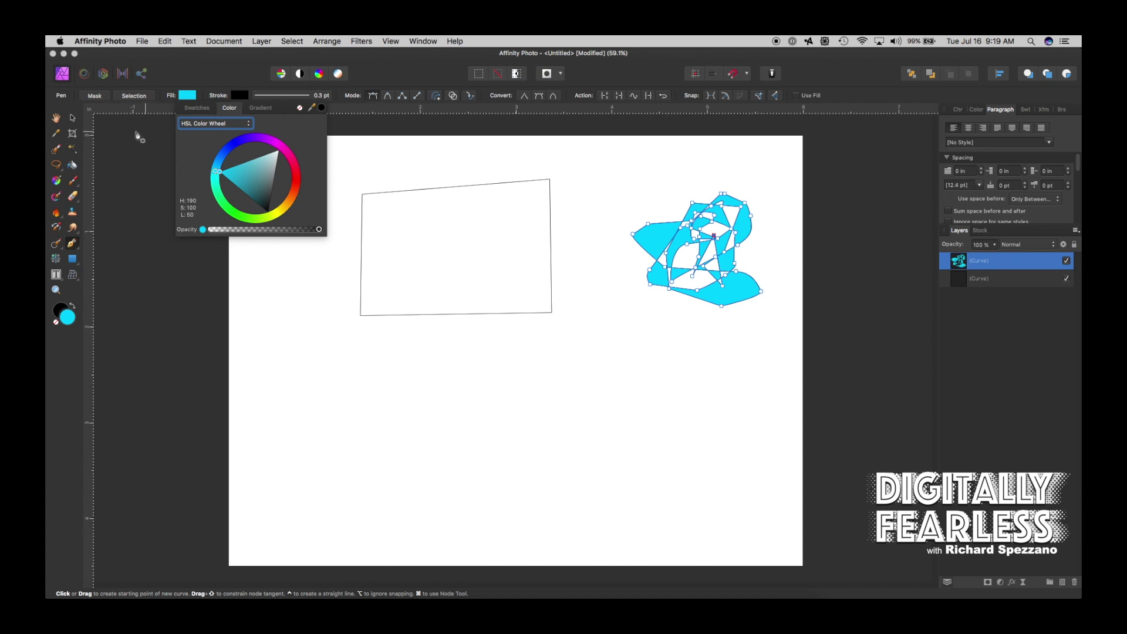
key(v)
click(458, 157)
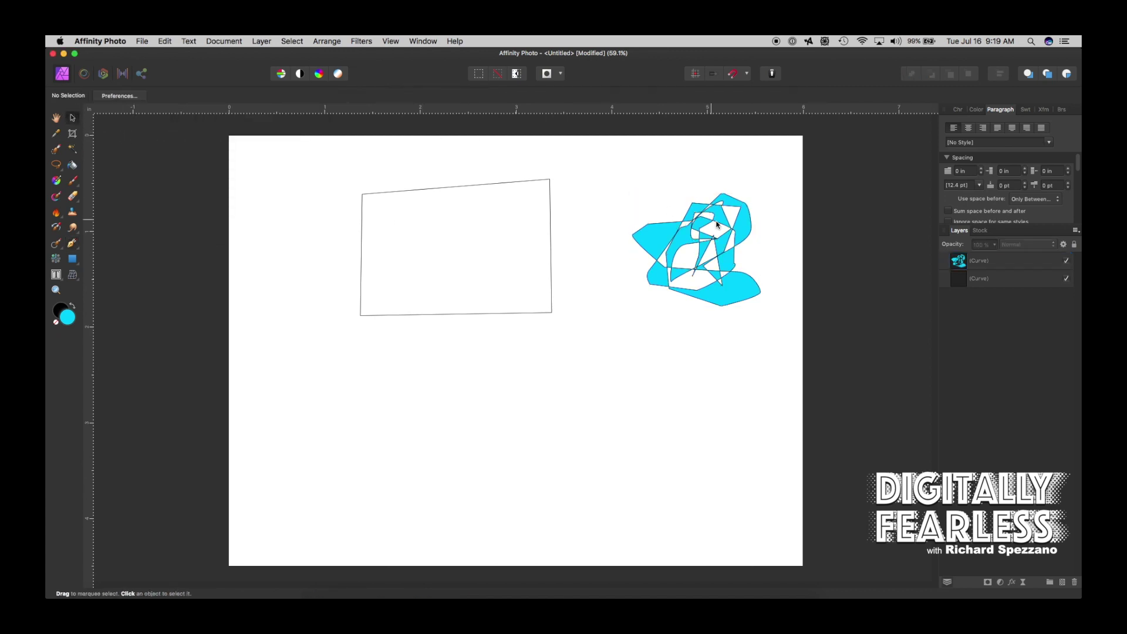
click(716, 223)
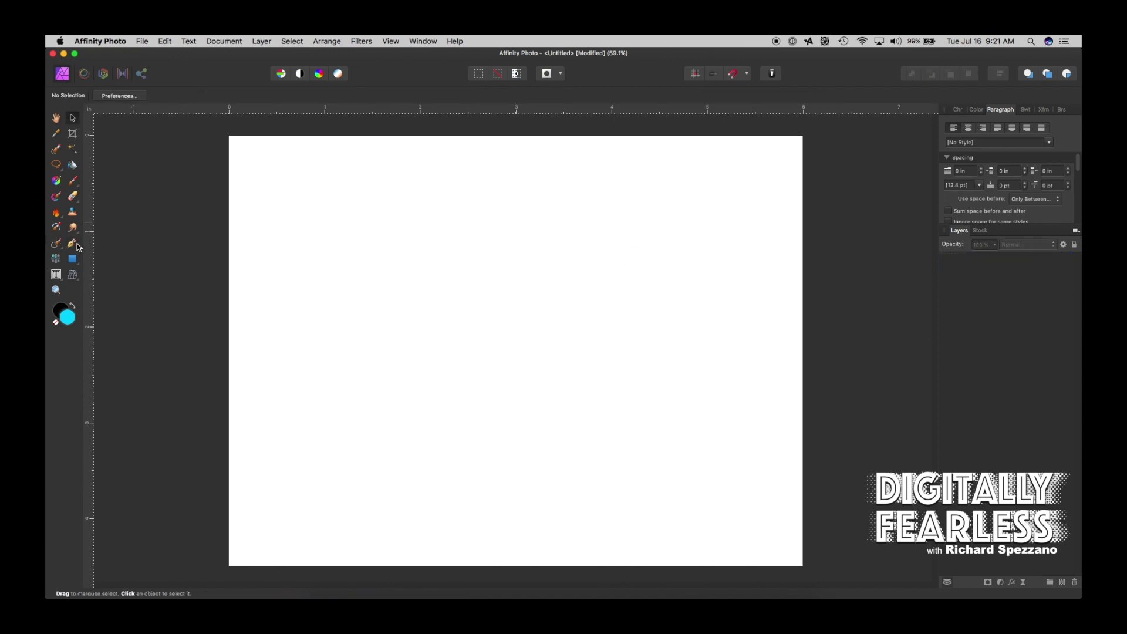
- Draw an open wavy curve across the upper part of the blank page with the Pen tool and deselect it
click(73, 243)
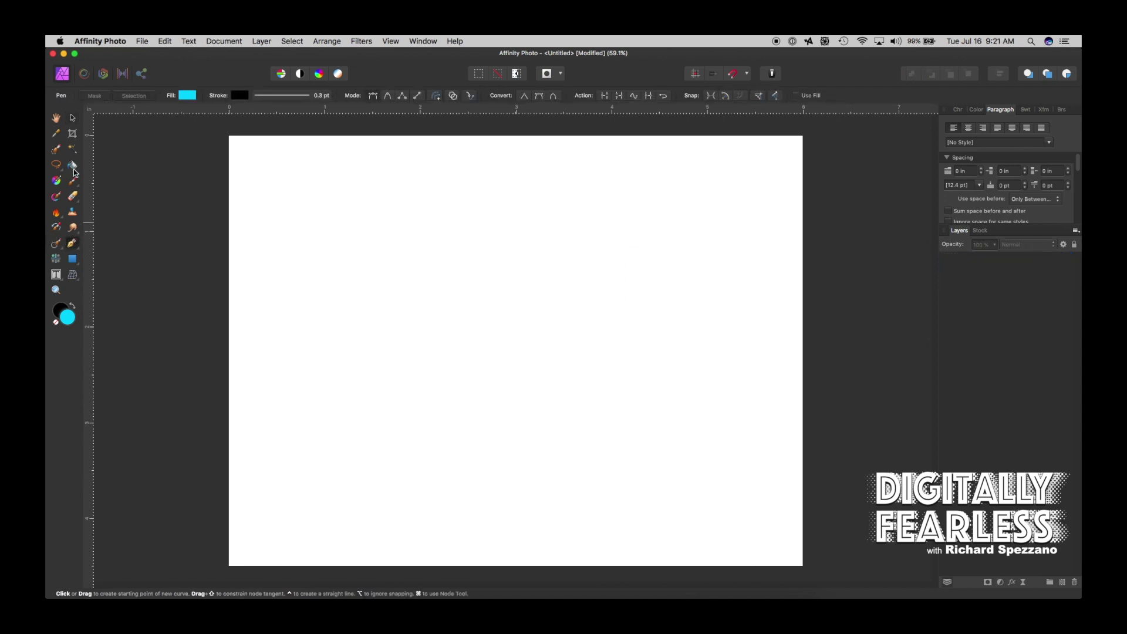
drag(351, 184, 451, 200)
drag(536, 184, 630, 241)
drag(582, 276, 535, 296)
click(72, 120)
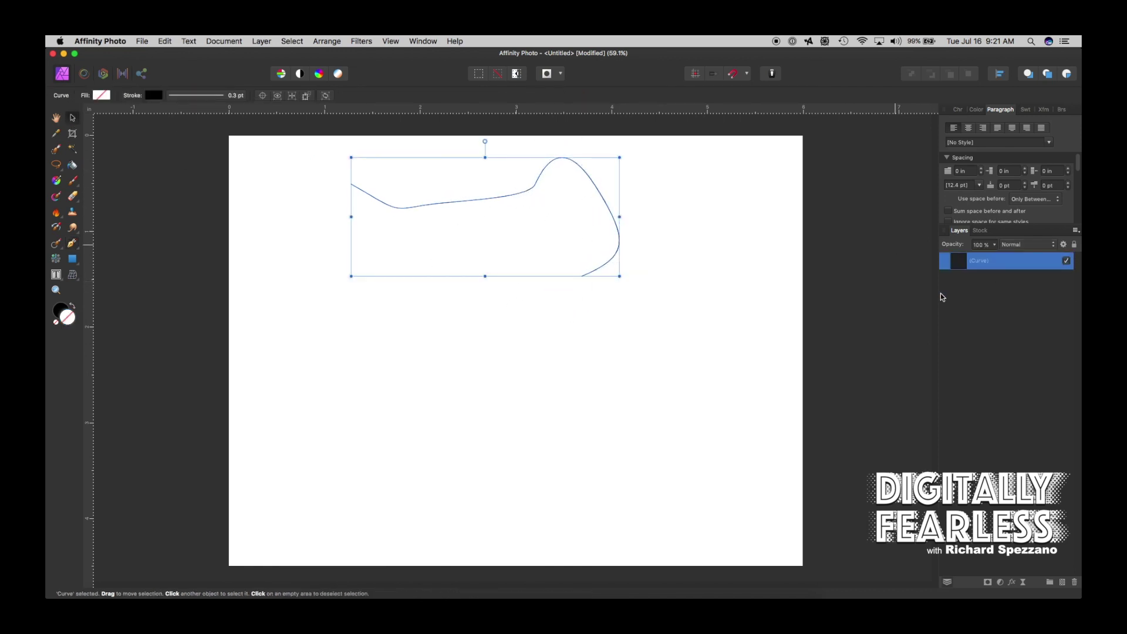
click(584, 336)
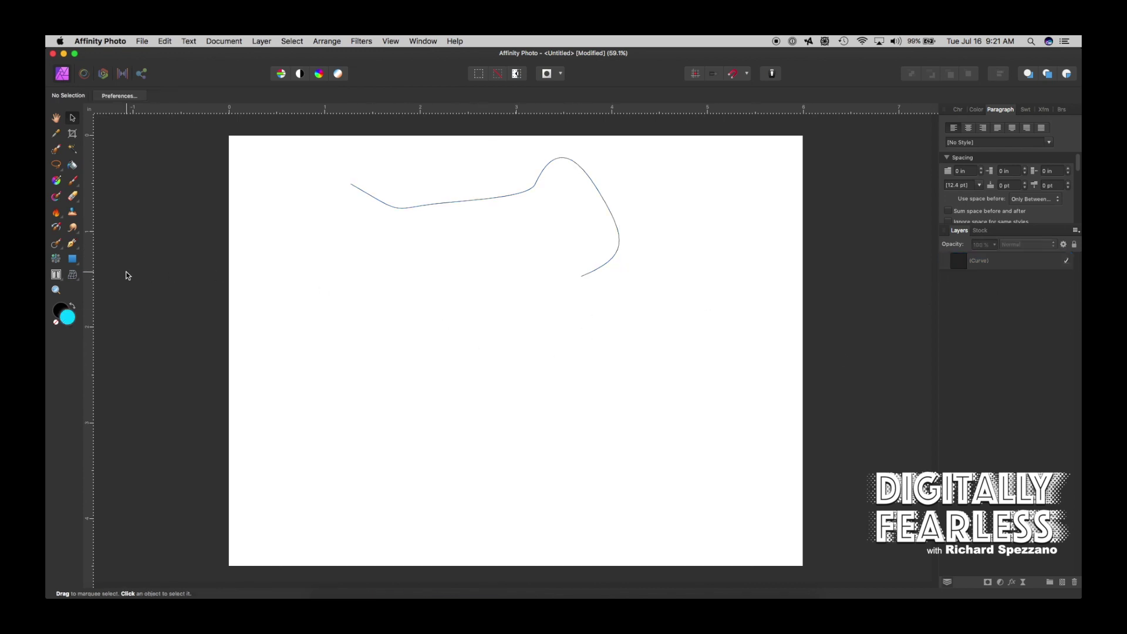
- Draw a second, separate open wavy curve below the first one with the Pen tool
click(71, 245)
drag(306, 227, 317, 269)
drag(356, 285, 411, 296)
drag(450, 329, 549, 306)
click(72, 117)
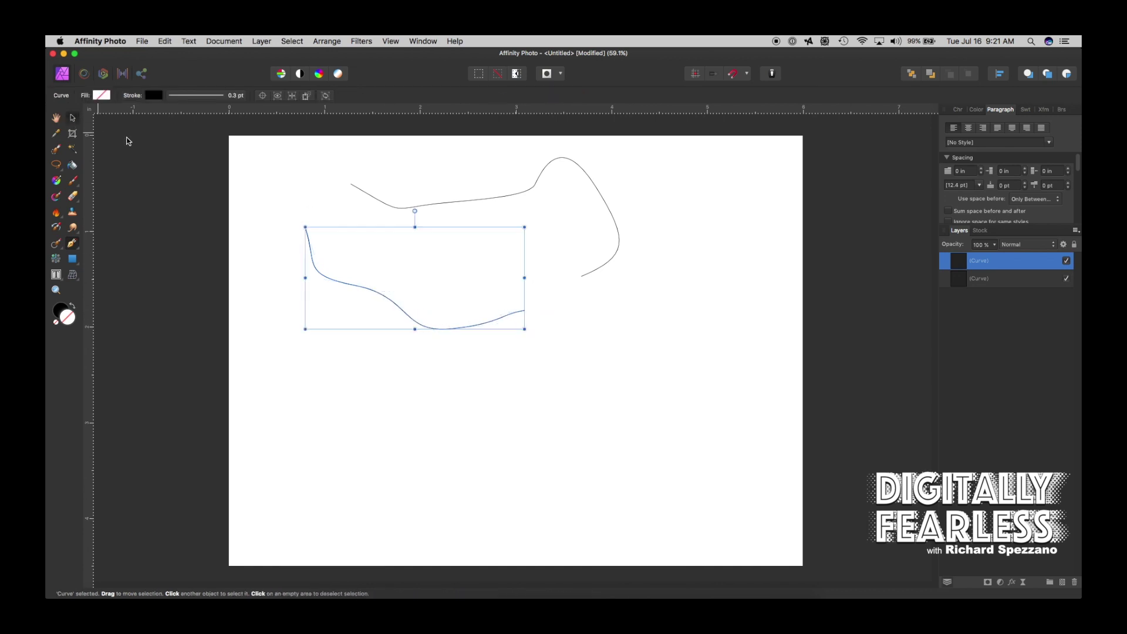
- Select both open curves, merge them with the Join Curves action, and close the remaining gap with Close Curve
click(966, 279)
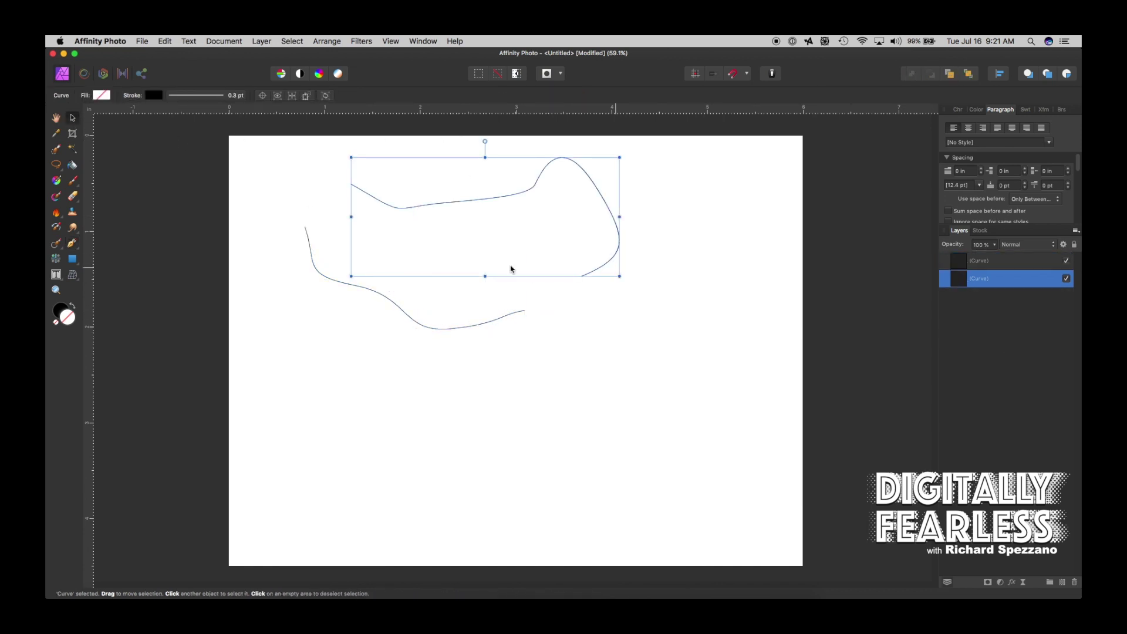
shift+click(958, 264)
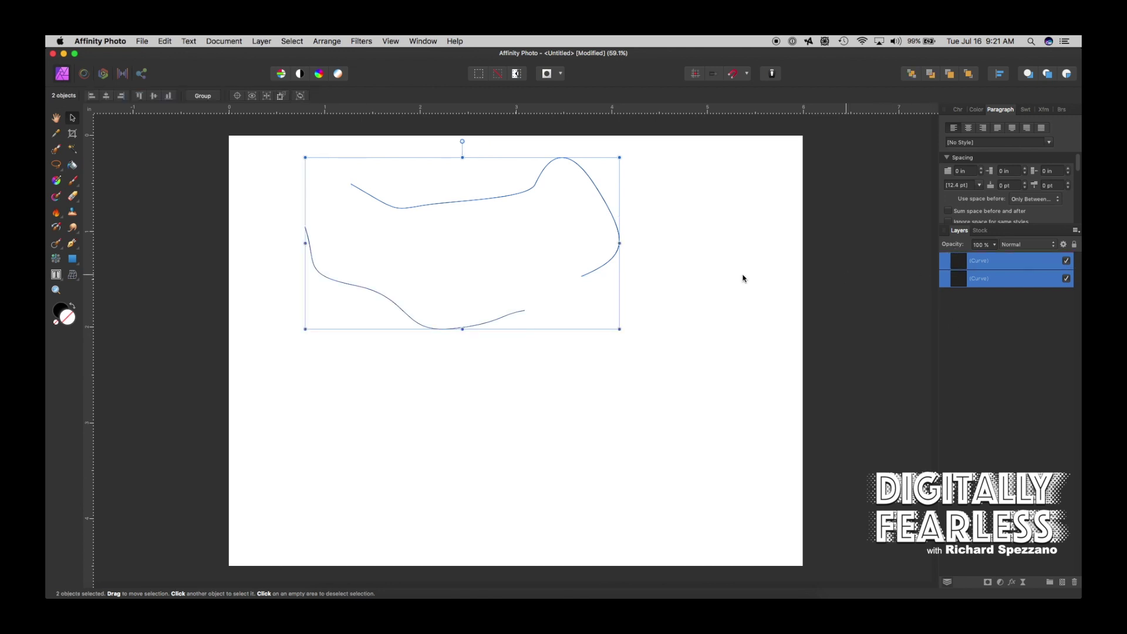
click(72, 246)
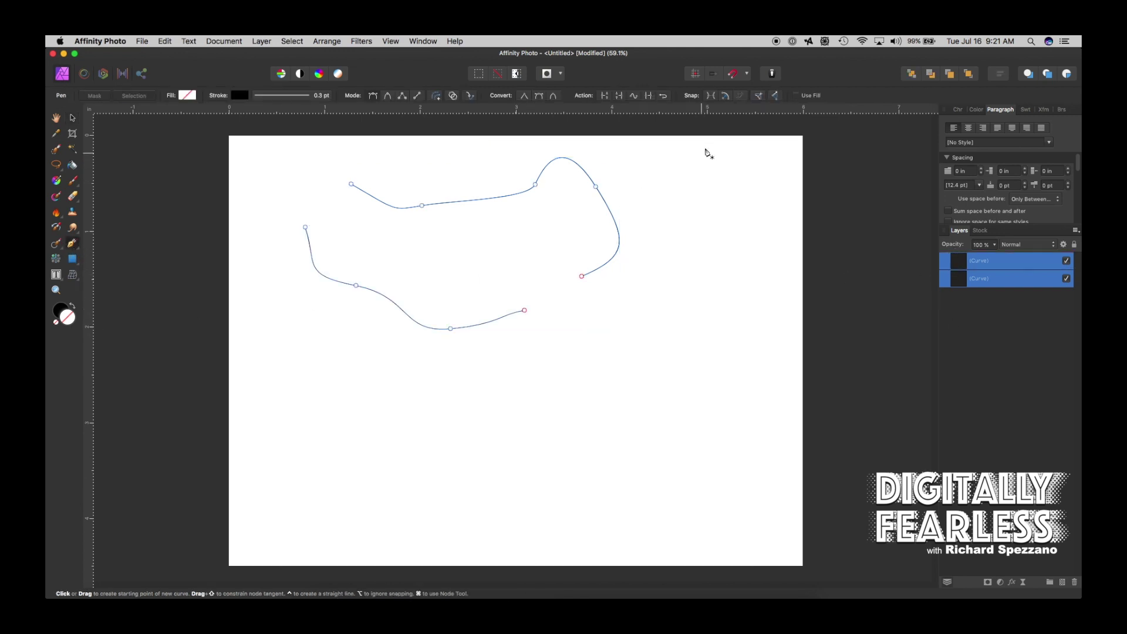
click(649, 97)
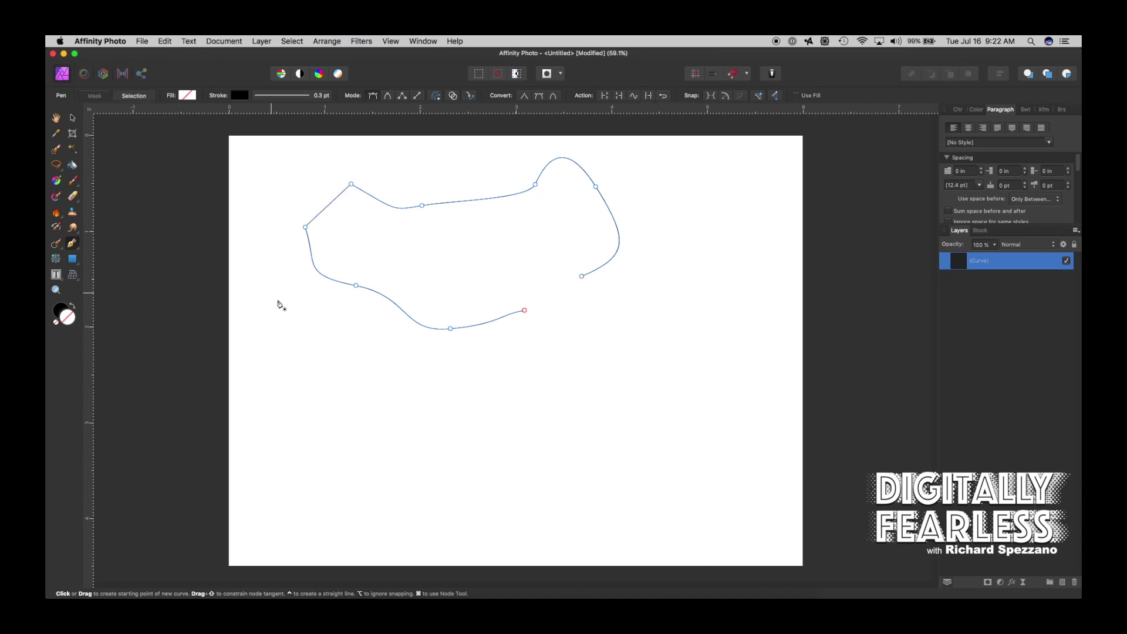
click(620, 98)
- Fill the joined closed shape with bright blue, and delete it from the page
click(187, 95)
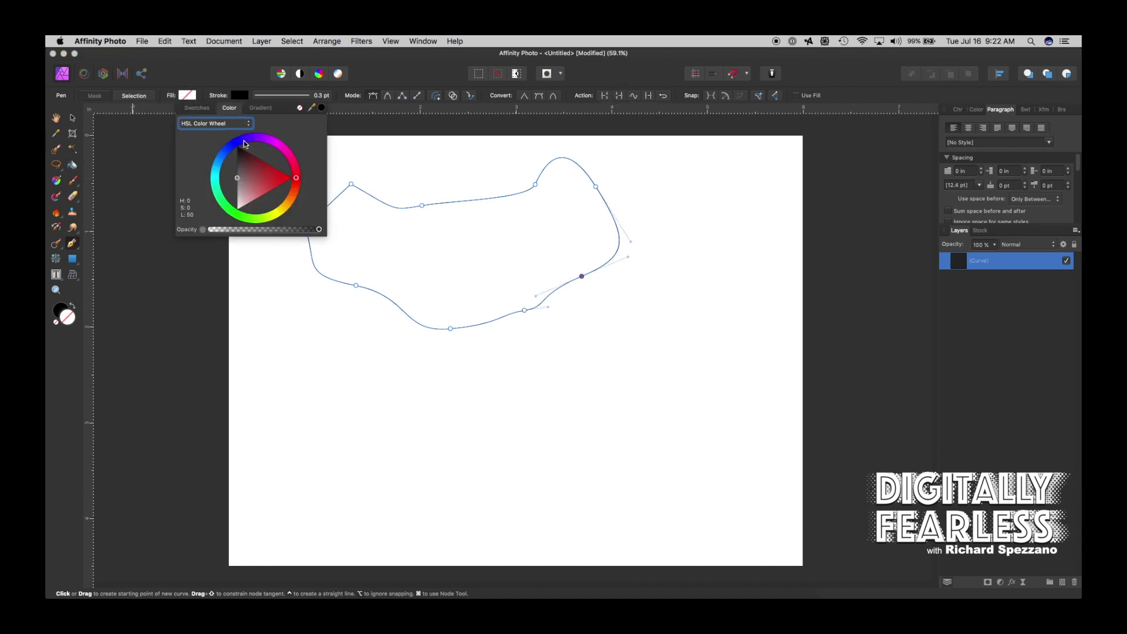
drag(245, 144, 236, 148)
click(217, 167)
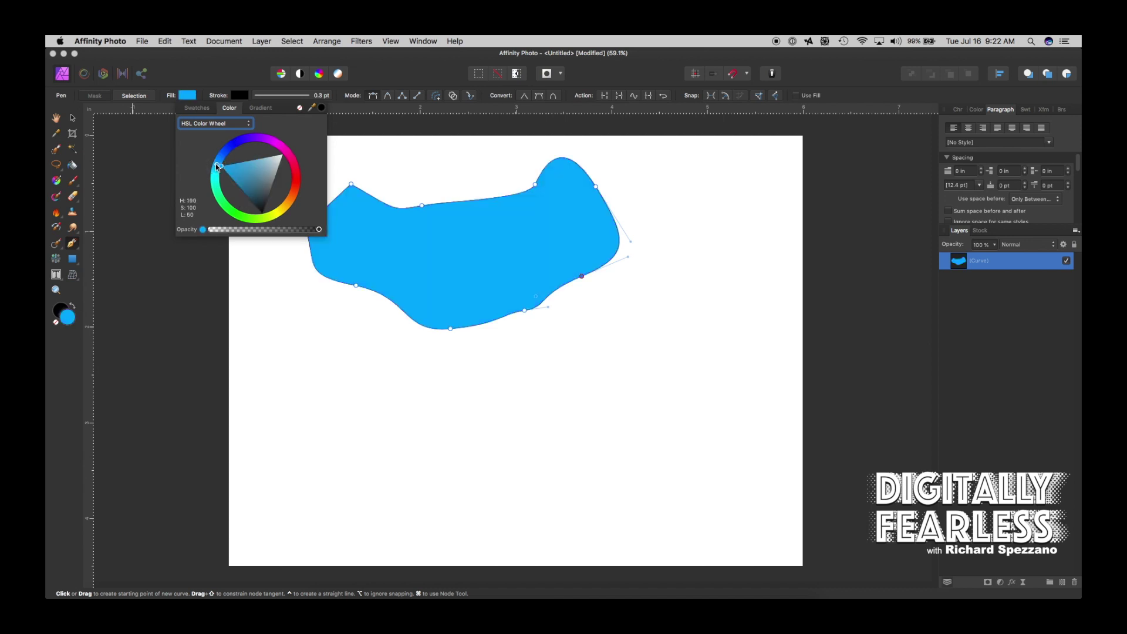
click(70, 119)
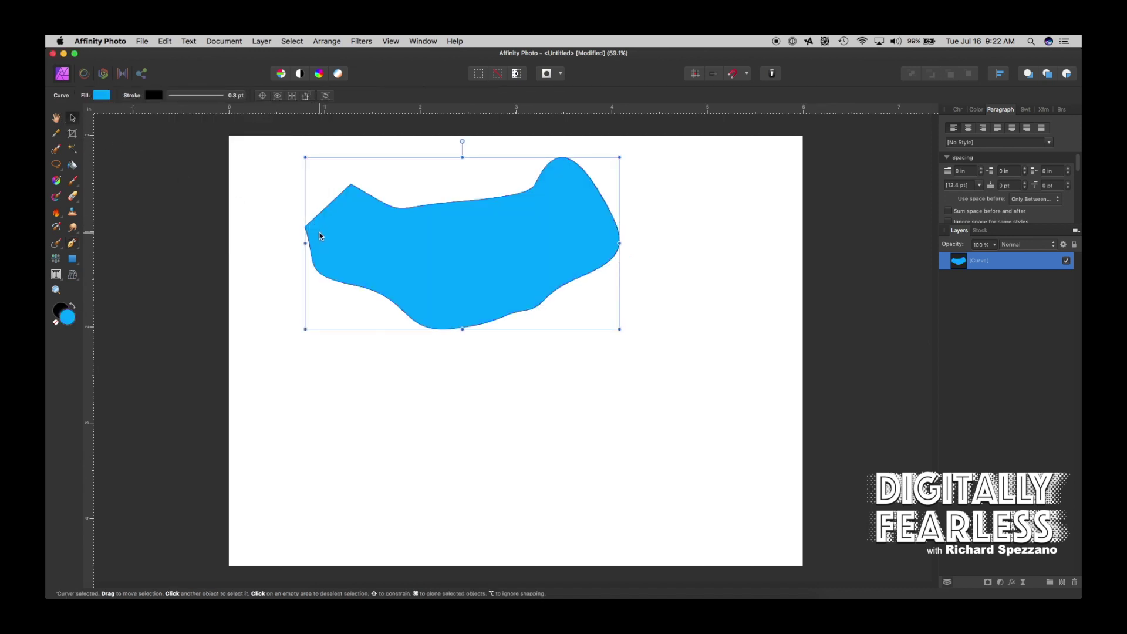
key(Delete)
- Draw a roughly circular closed outline in the page's upper-left area with the Pen tool, ending on its starting node
click(72, 243)
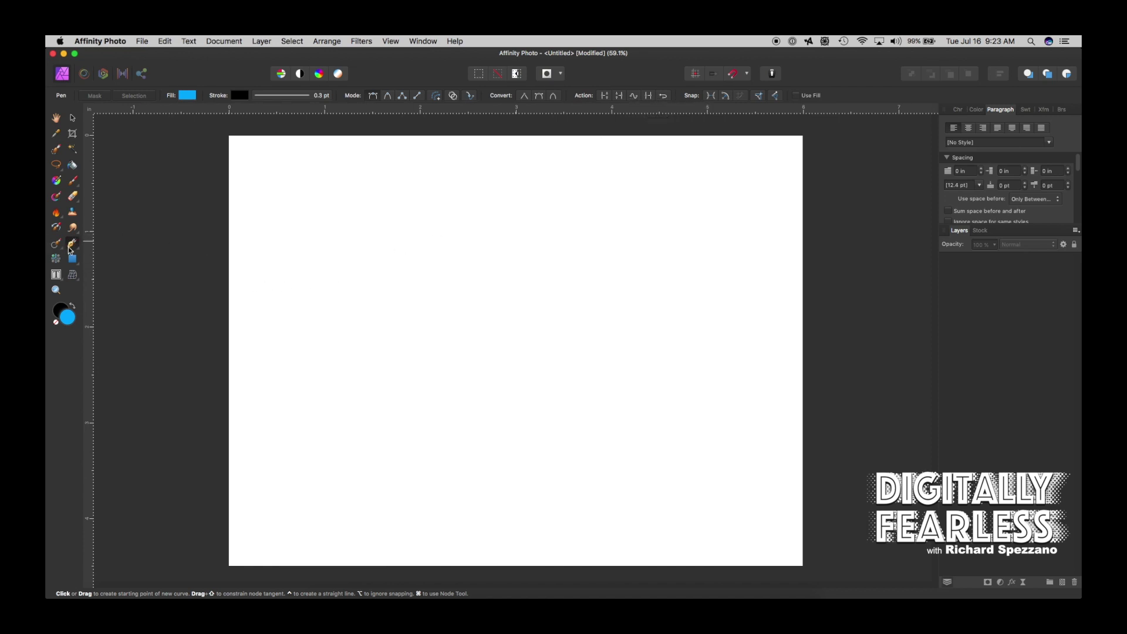
click(362, 178)
drag(429, 216, 439, 289)
drag(395, 322, 381, 332)
drag(317, 327, 300, 322)
click(283, 255)
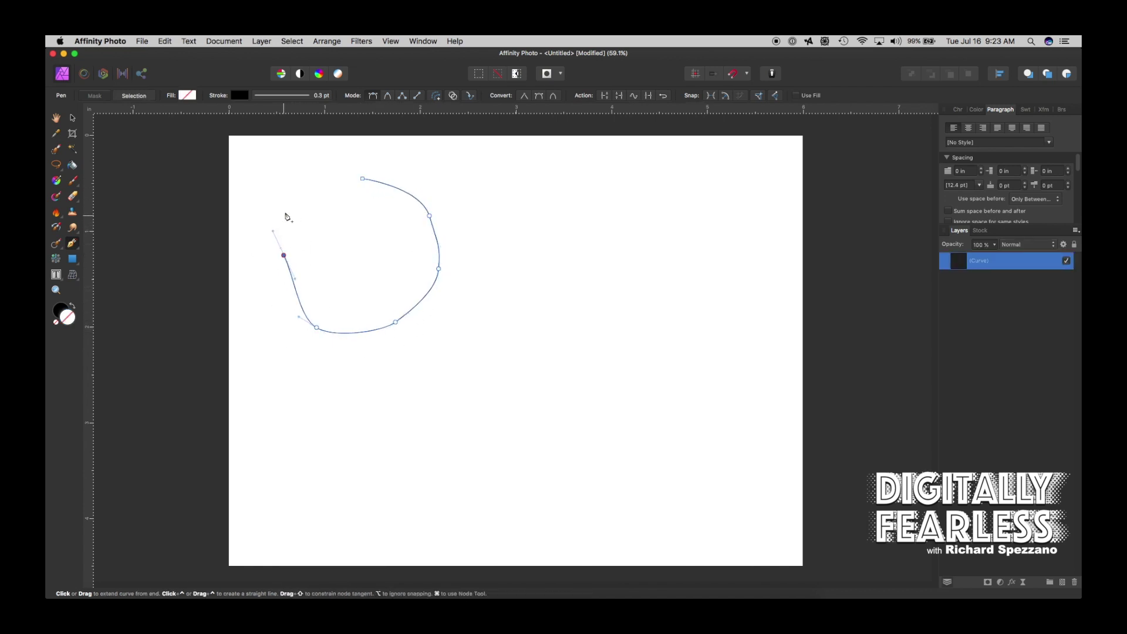
drag(288, 209, 293, 186)
click(326, 176)
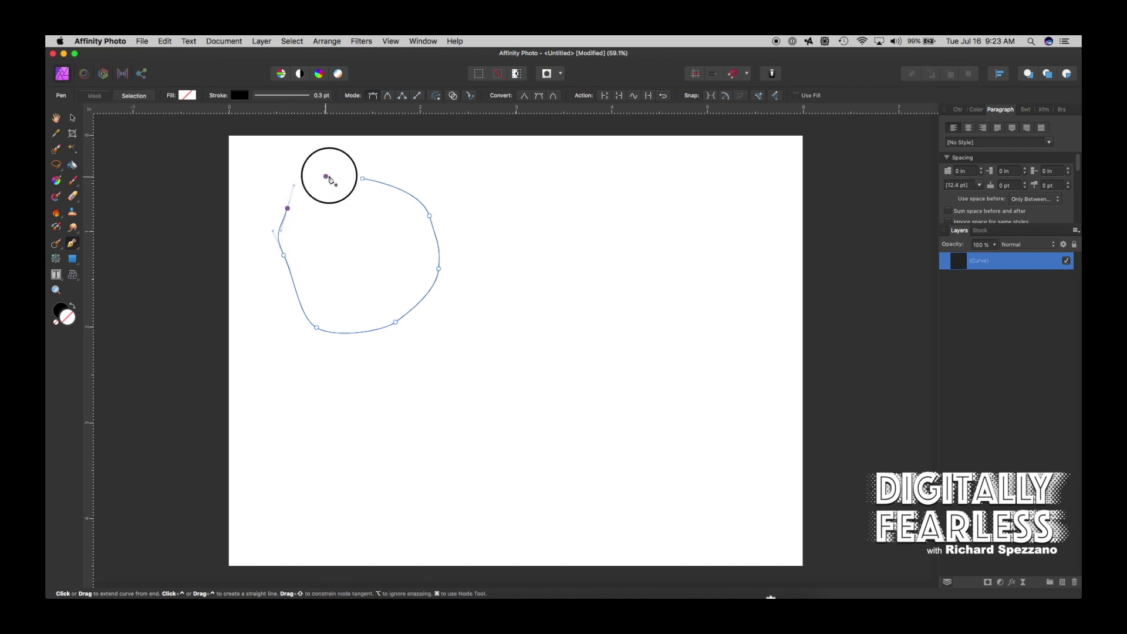
click(363, 180)
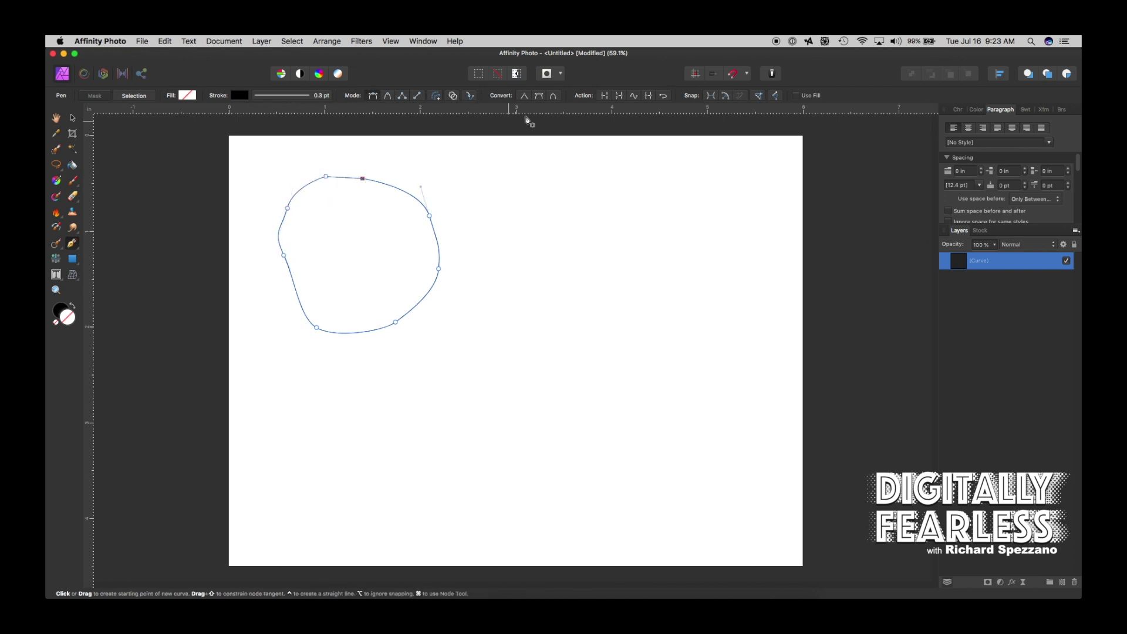
- Apply the Smooth Curve action to the roughly circular outline, check its nodes, and deselect it
click(634, 97)
click(73, 120)
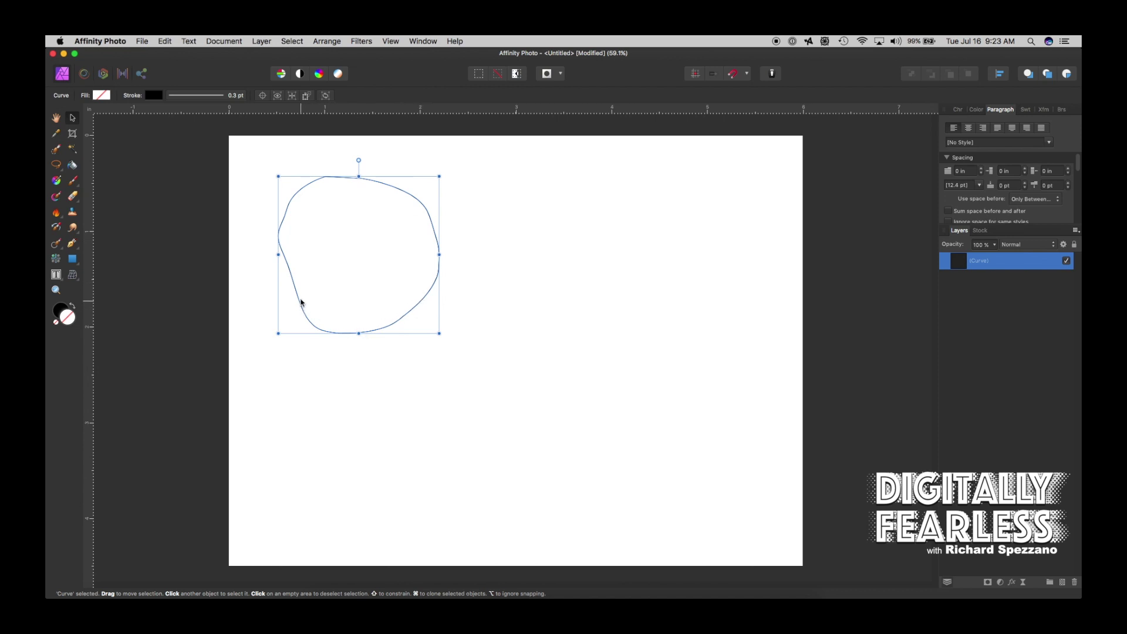
click(72, 243)
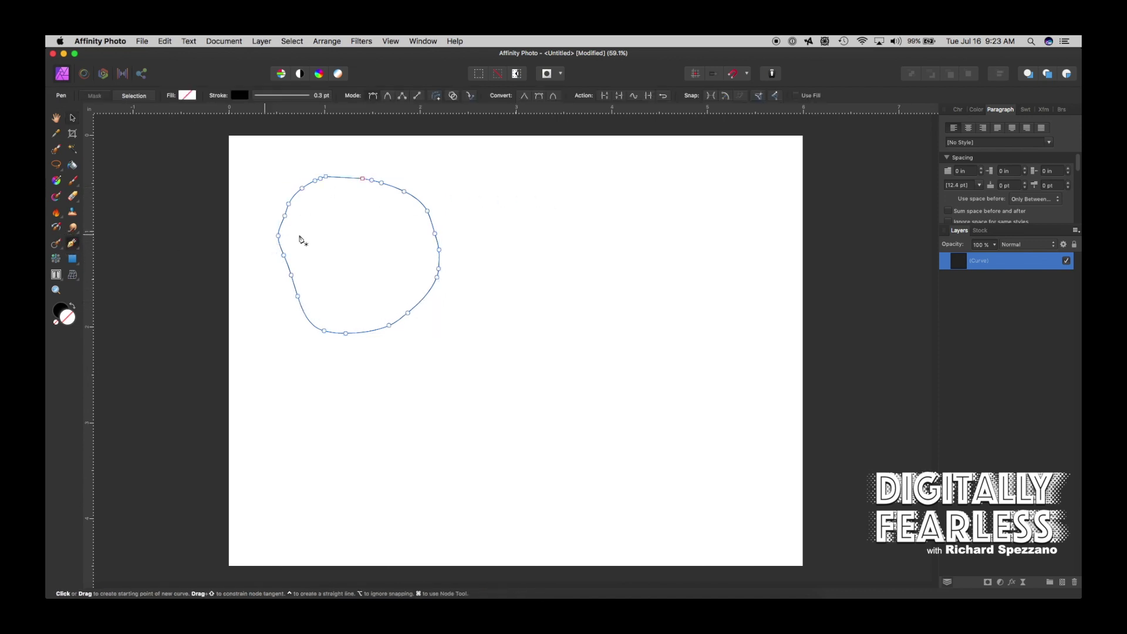
click(73, 118)
click(542, 215)
click(65, 245)
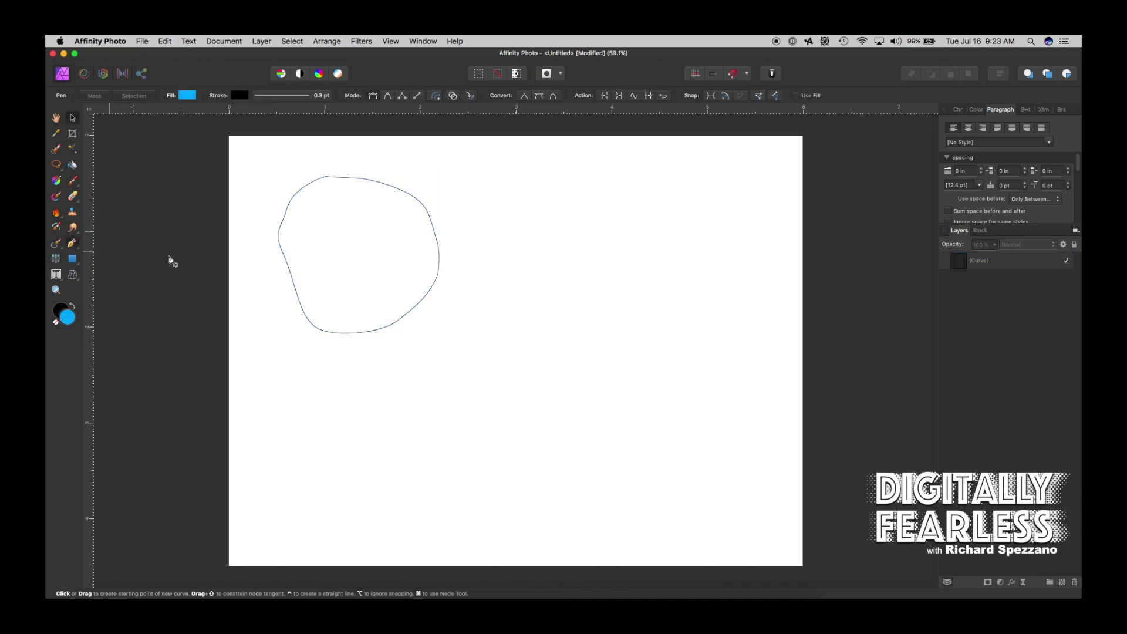
- Draw a large wavy closed outline beside the rounded shape with the Pen tool, ending on its starting node
drag(501, 229, 552, 228)
drag(629, 248, 767, 282)
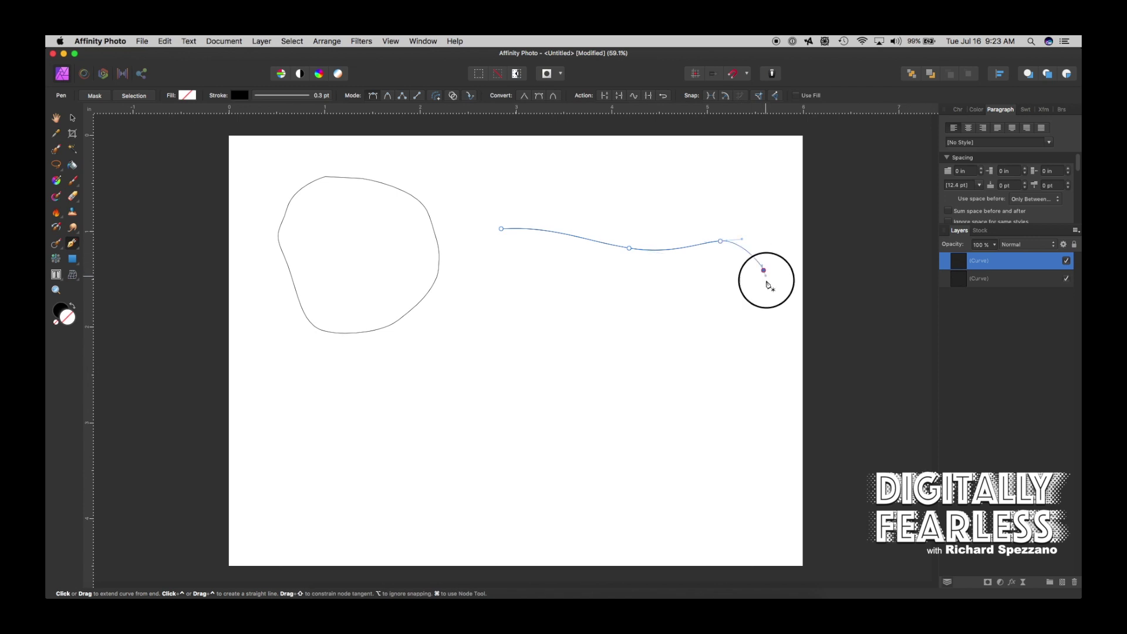
drag(739, 348, 666, 378)
drag(594, 376, 554, 358)
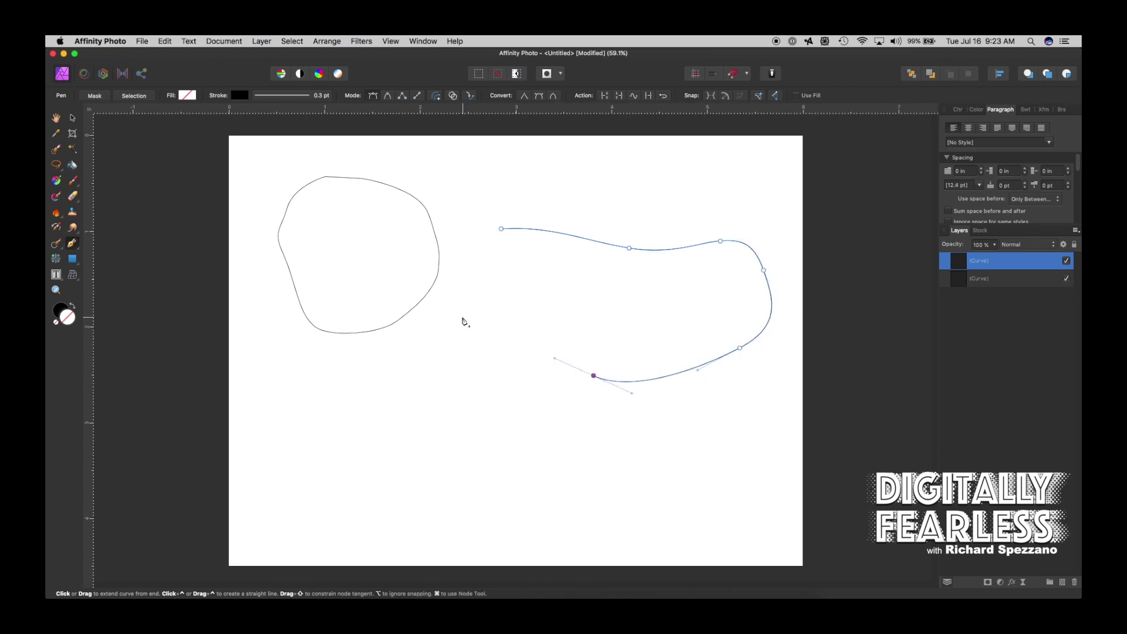
drag(464, 314, 464, 293)
click(501, 228)
- Apply the Smooth Curve action to the wavy closed outline, and deselect it
click(635, 97)
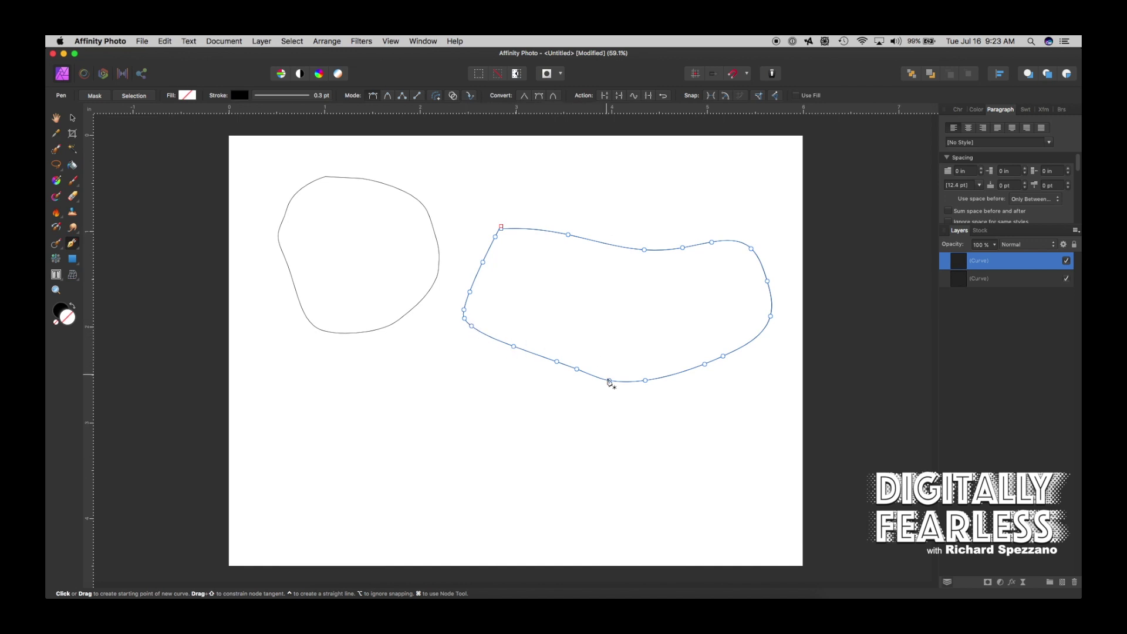
click(74, 118)
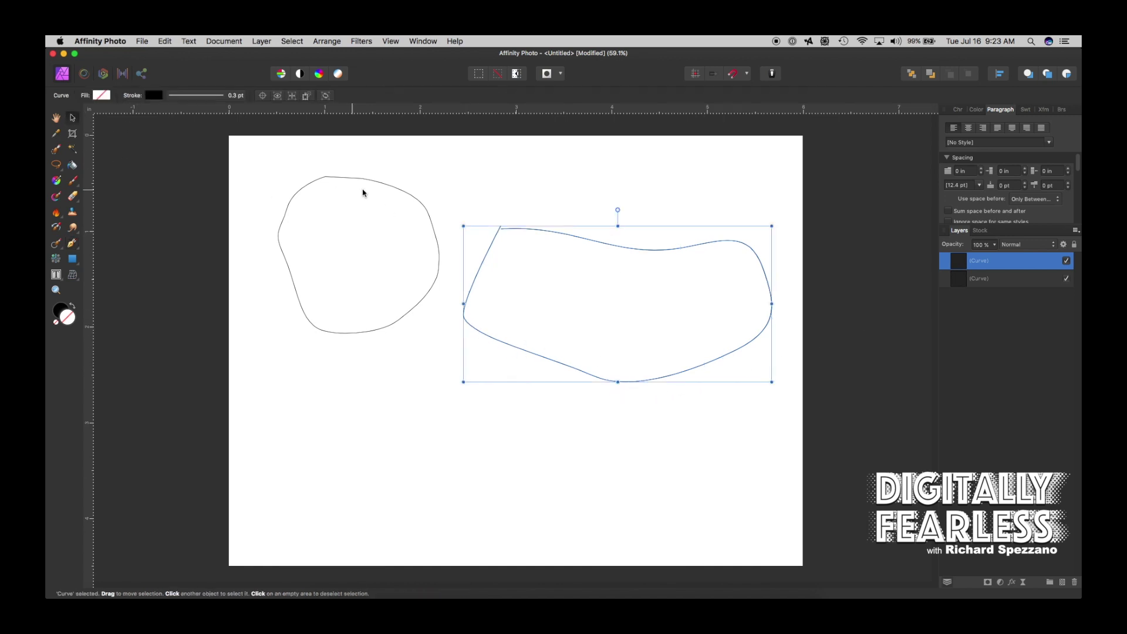
click(432, 195)
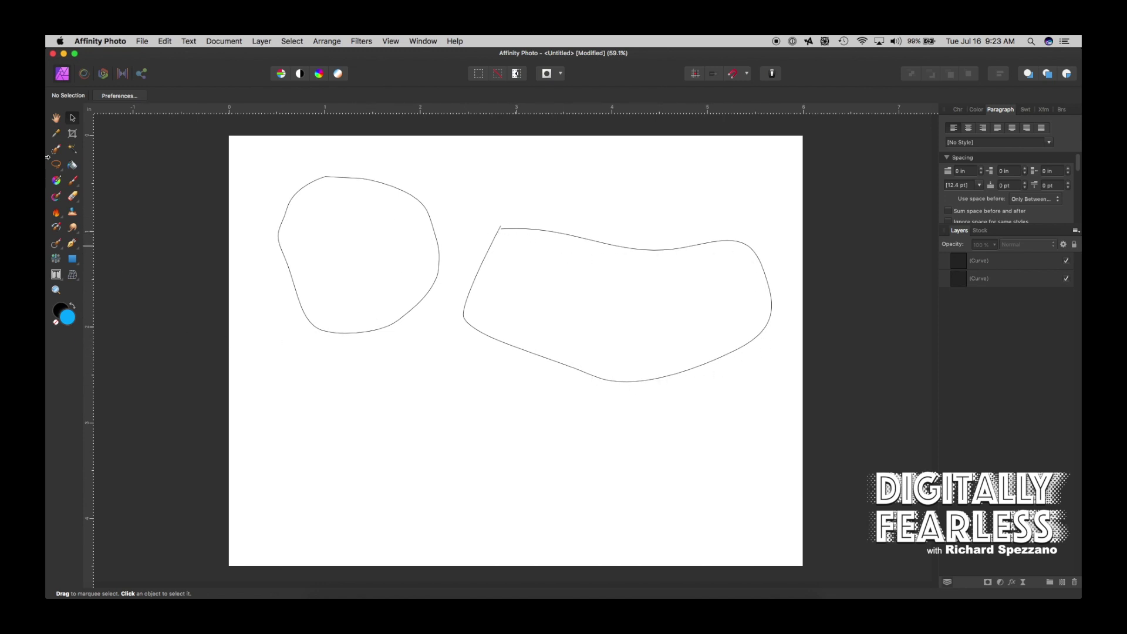
- Delete the rounded shape and the wavy closed shape from the page
click(323, 178)
click(73, 245)
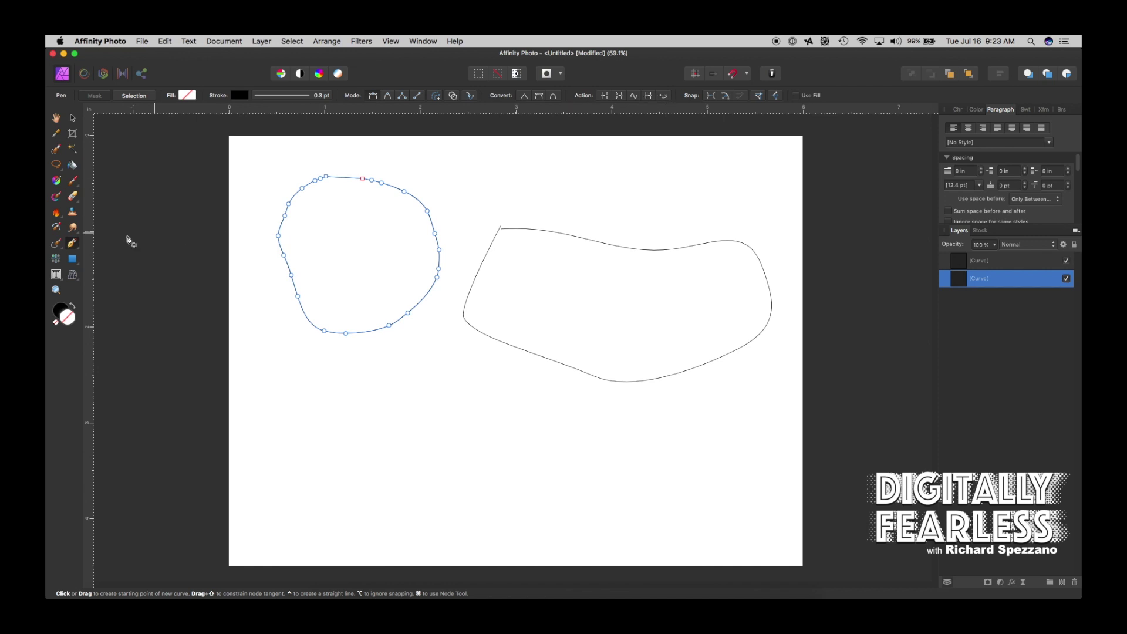
key(Delete)
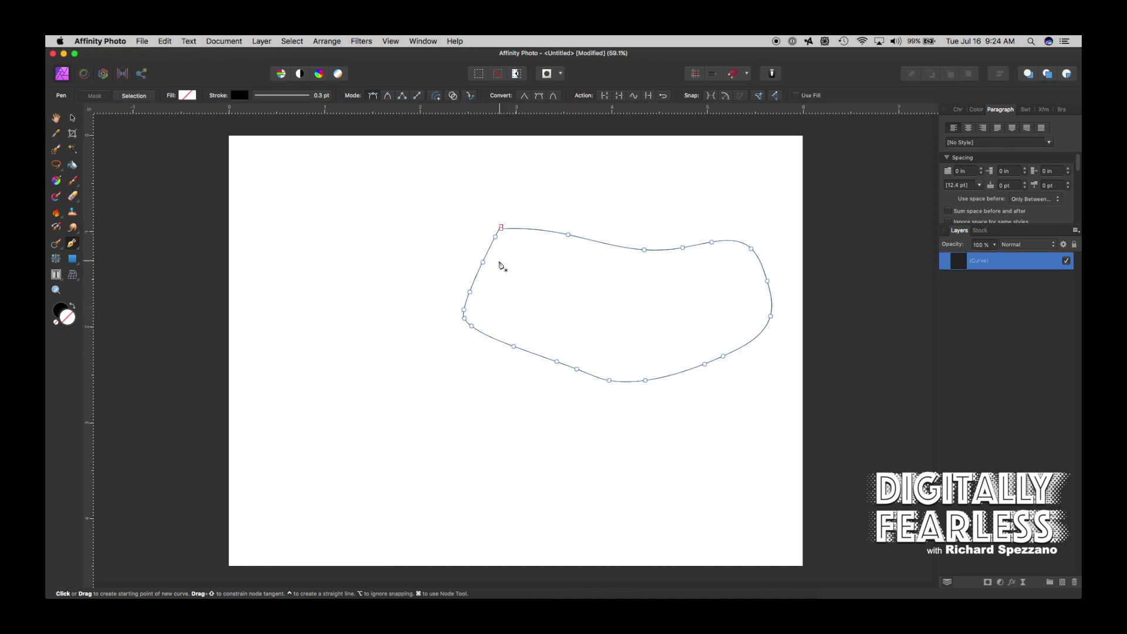
key(Delete)
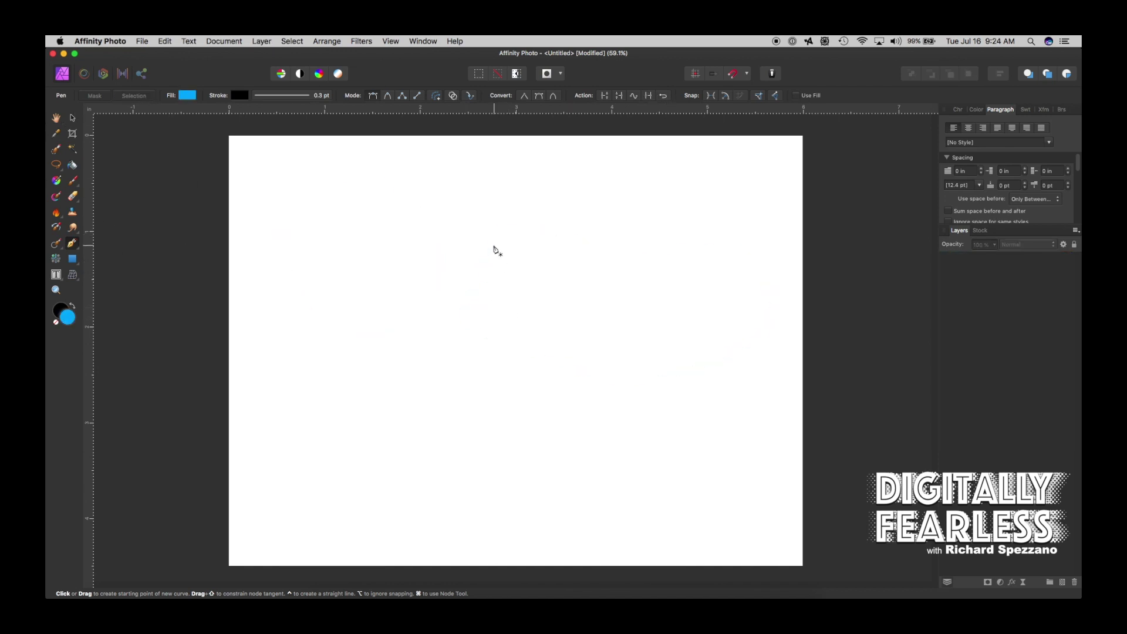
- Draw a four-node open curve in the Pen tool's Smart mode, arching across the page and bending back toward its lower middle
click(348, 224)
drag(558, 234, 604, 263)
drag(602, 320, 651, 398)
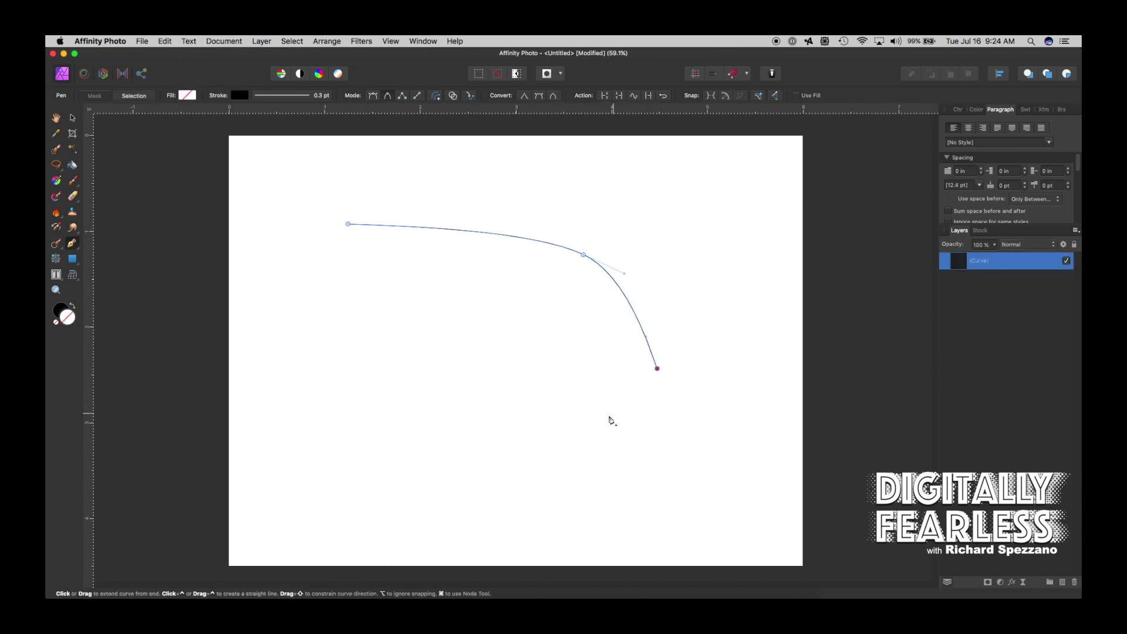
click(544, 429)
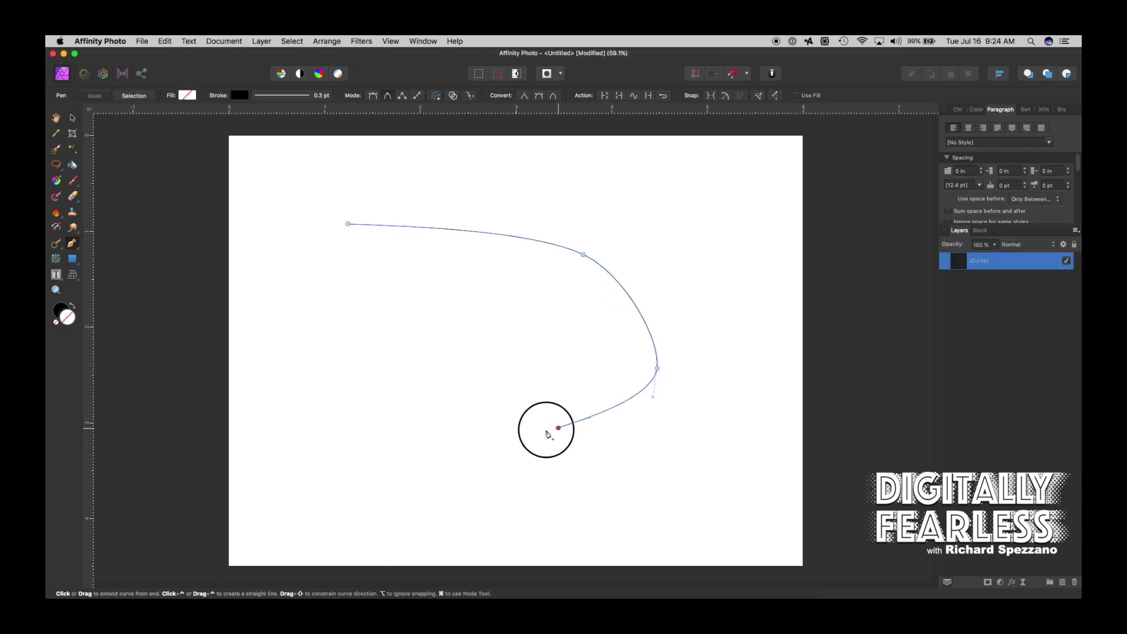
click(73, 120)
- Extend the open curve from its lower end with three more nodes leading back toward its starting node
click(72, 243)
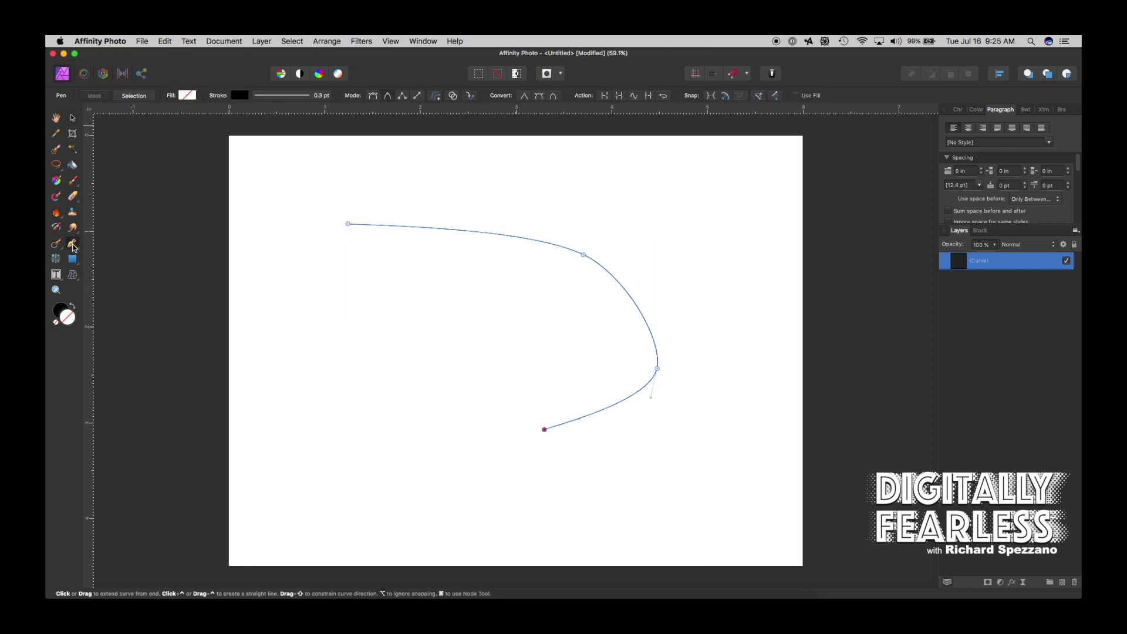
click(545, 429)
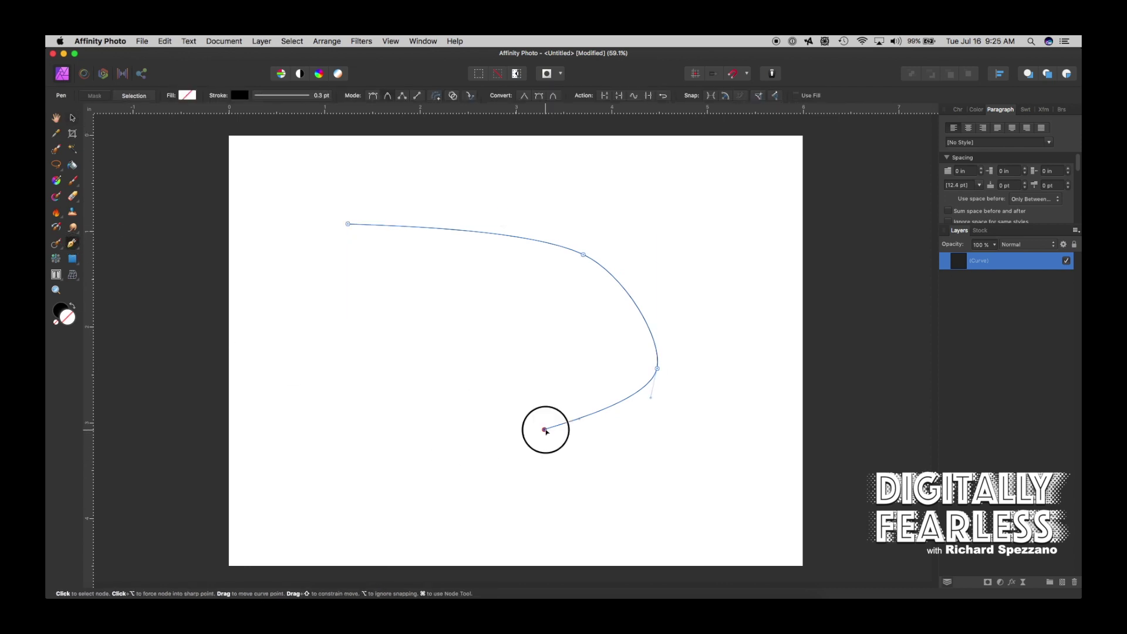
click(460, 388)
click(414, 310)
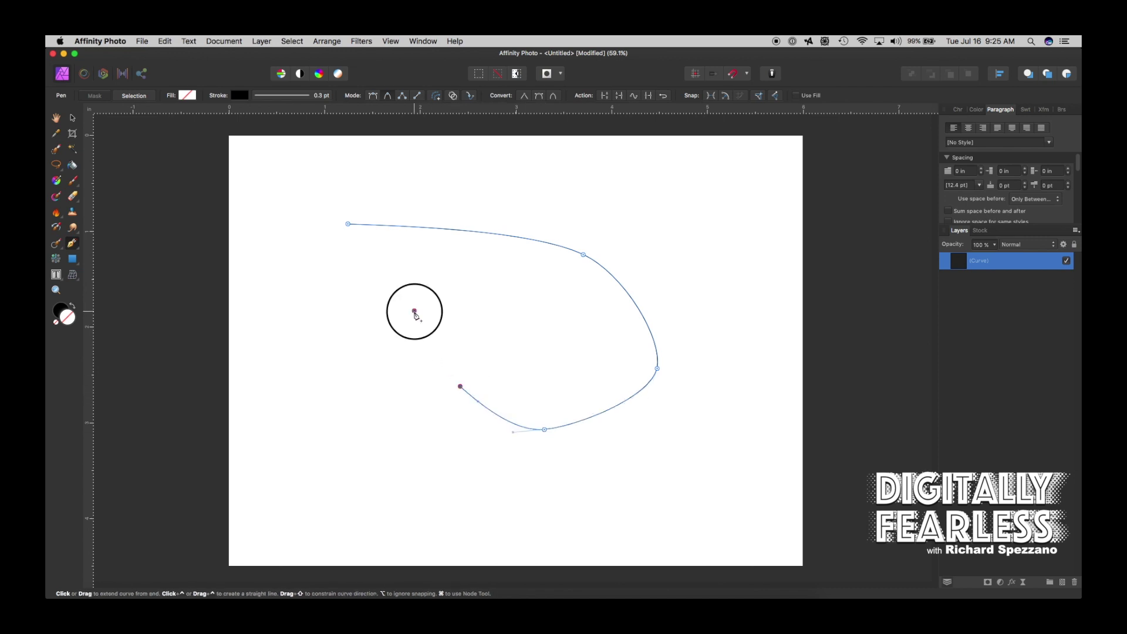
click(321, 269)
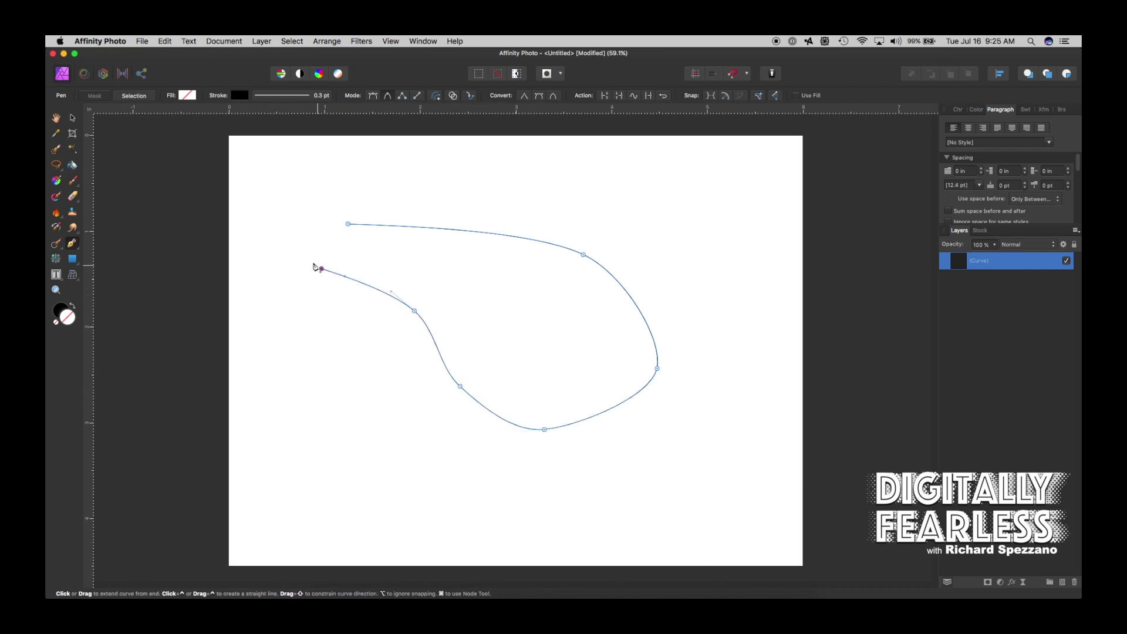
click(73, 119)
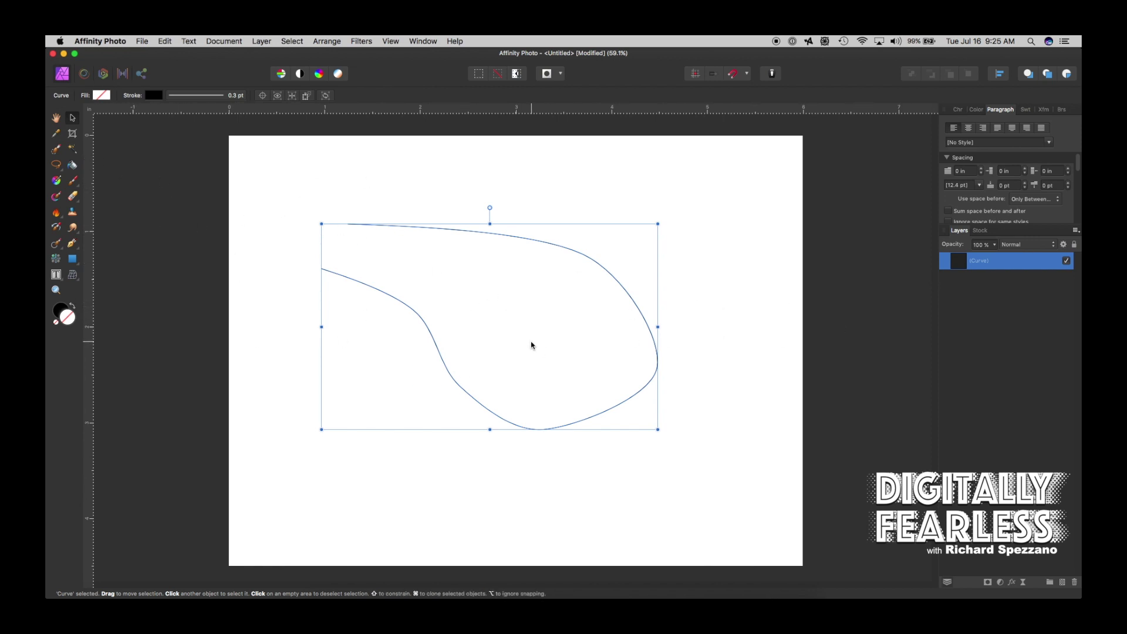
- Undo the three nodes added to the curve's lower end
key(super+z)
key(super+z)
key(super+z)
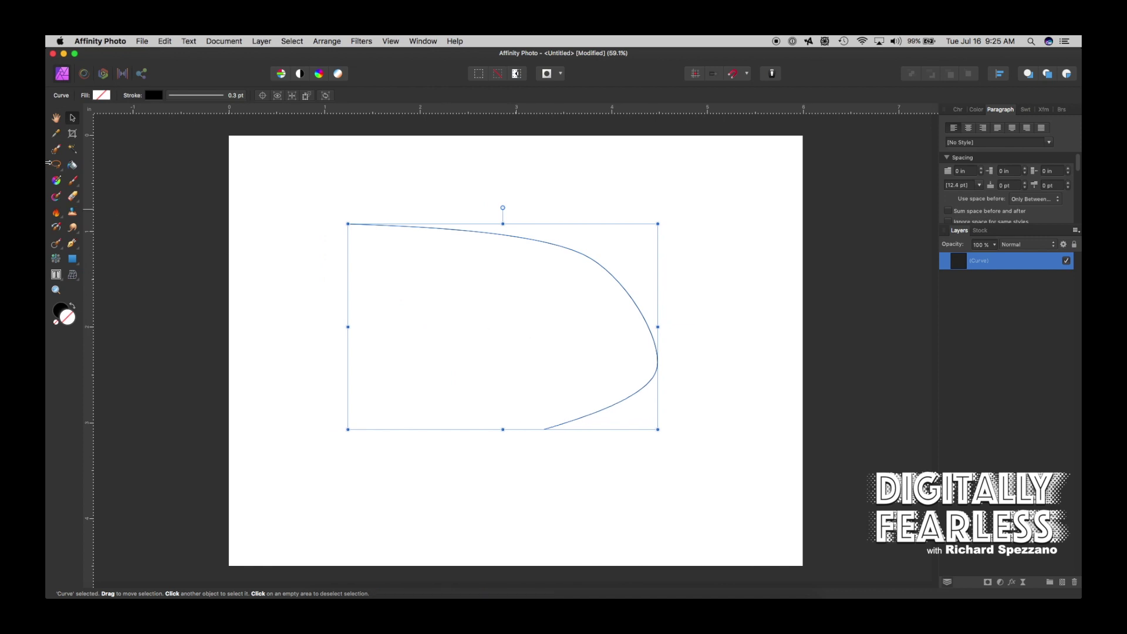
- Apply the Reverse Curves action and extend the curve downward from its original starting node with three more nodes
click(72, 243)
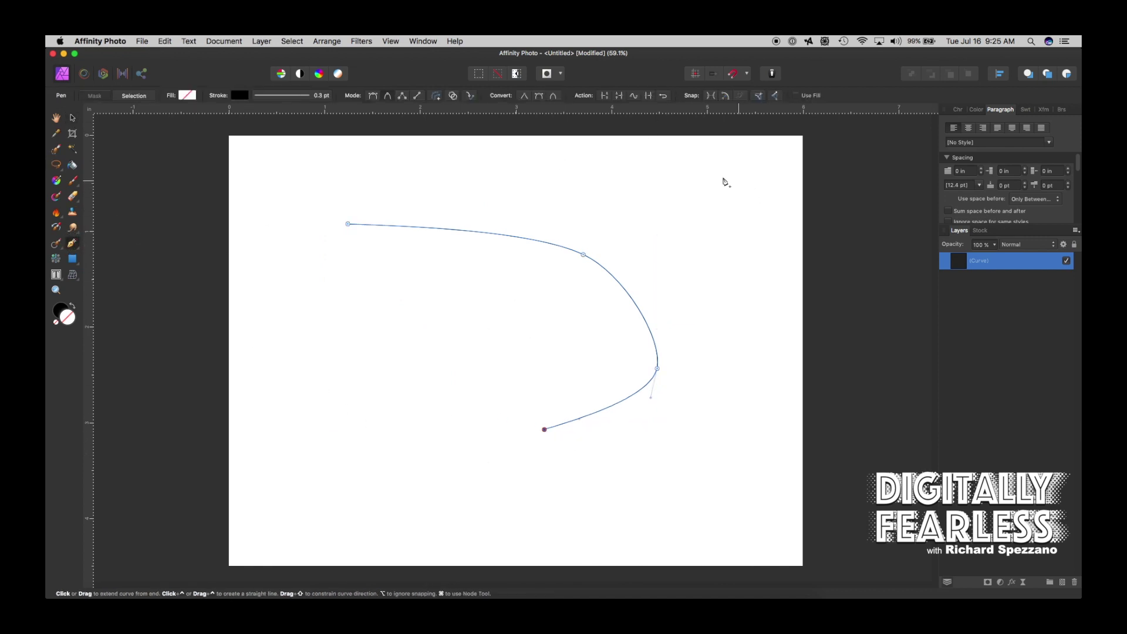
click(662, 96)
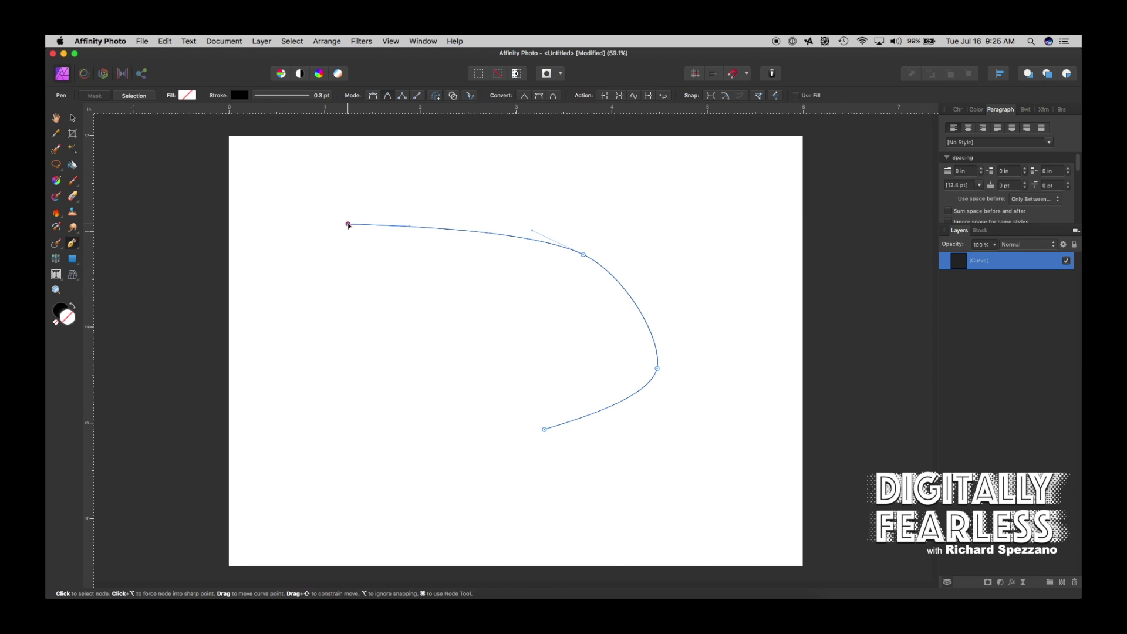
drag(351, 298, 352, 314)
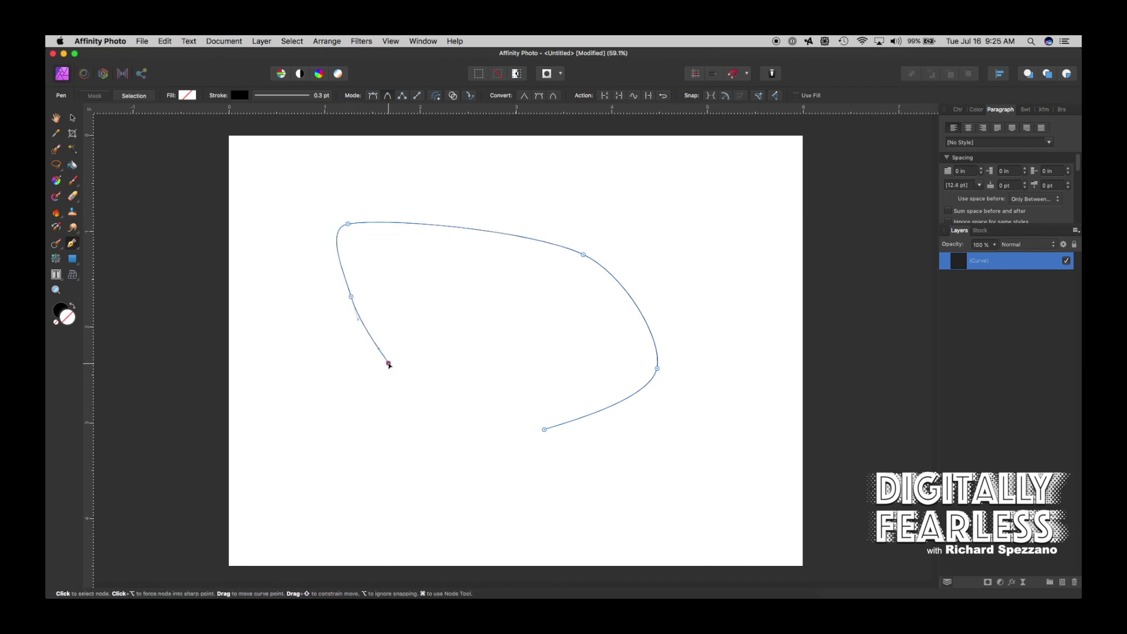
click(388, 362)
click(355, 401)
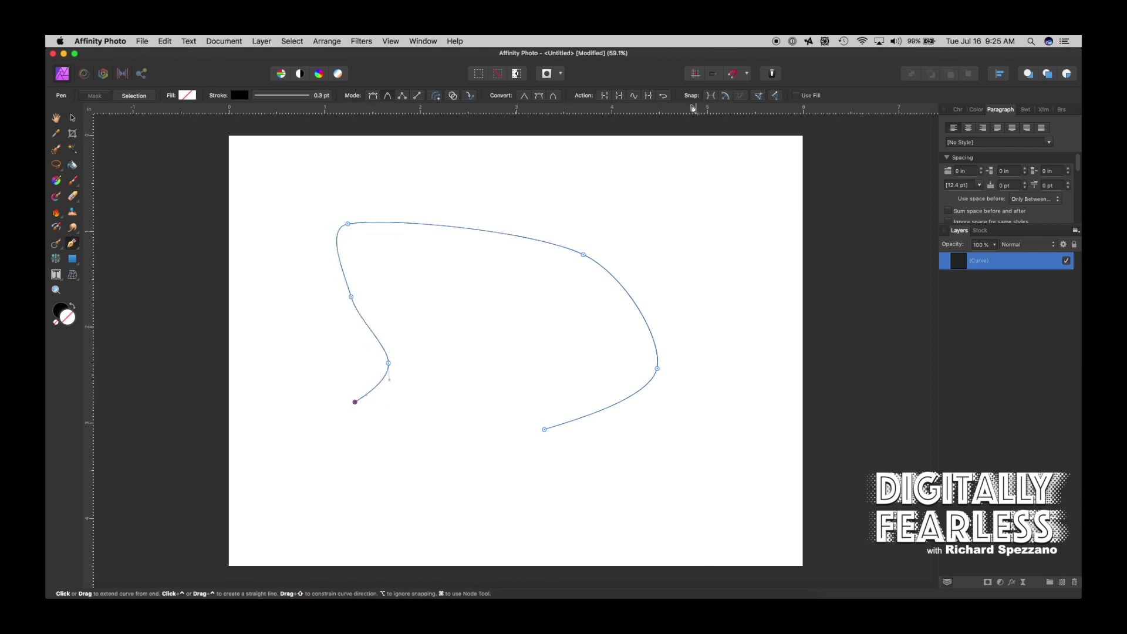
- Switch drawing back to the curve's lower end and add three nodes leading up and inward
click(544, 429)
click(519, 418)
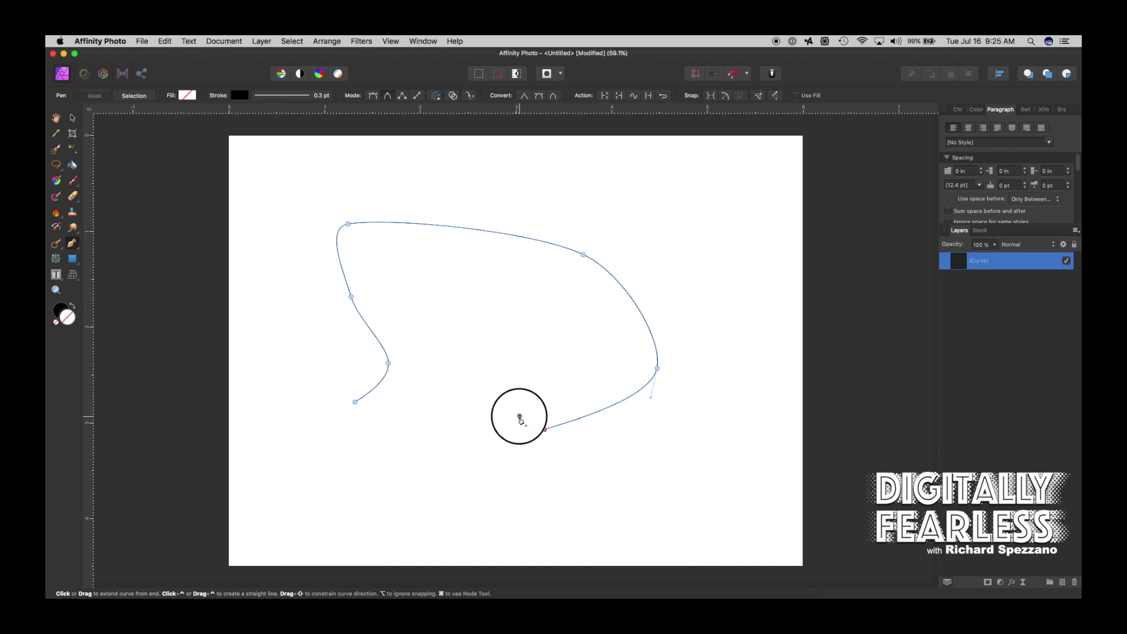
click(510, 361)
click(468, 349)
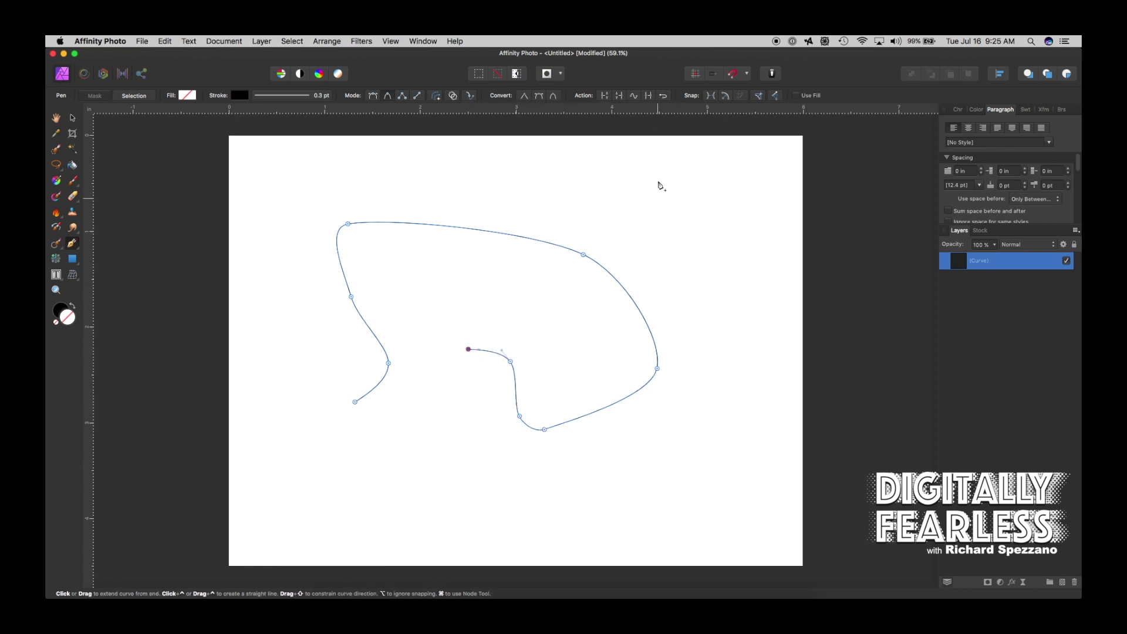
- Reverse the active end again and add three nodes forming a rounded lobe toward the curve's other end
click(393, 444)
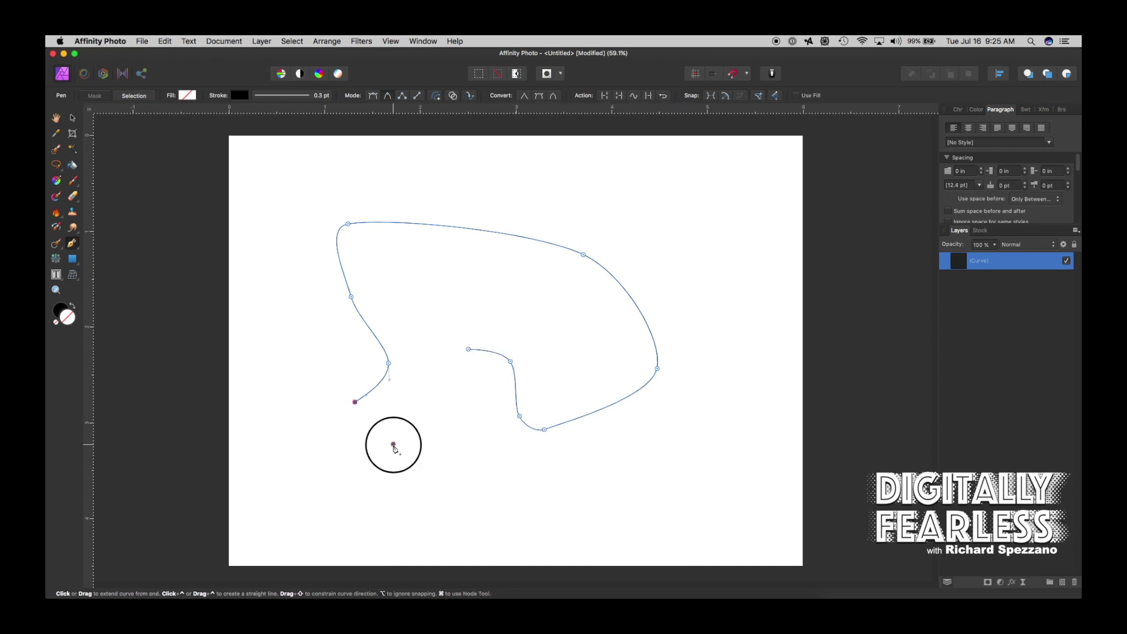
click(448, 423)
click(452, 369)
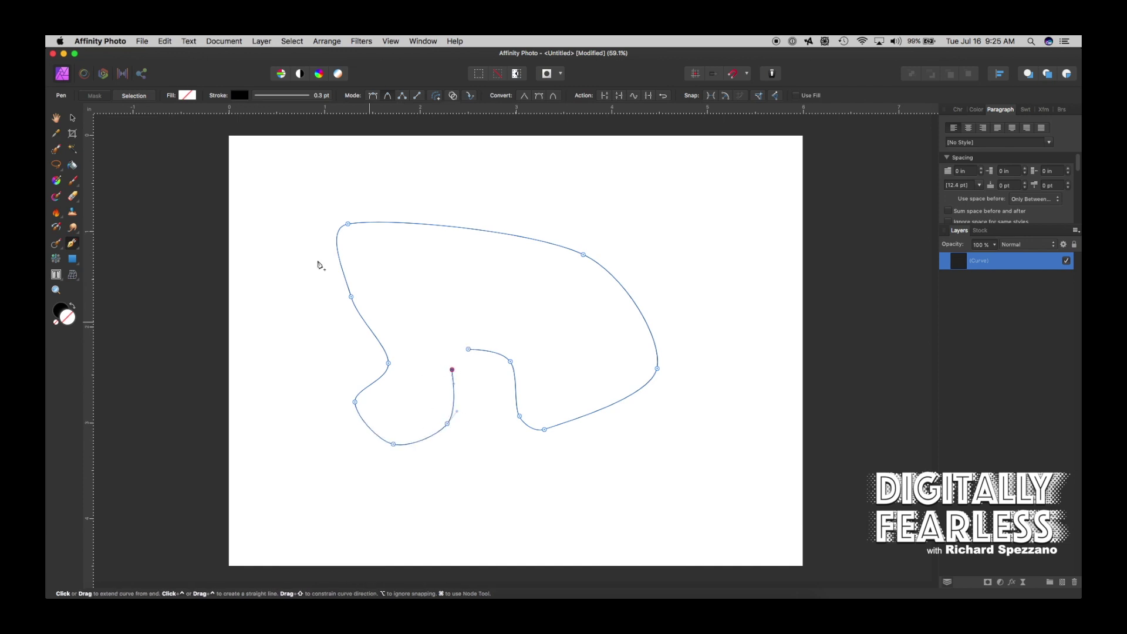
click(74, 119)
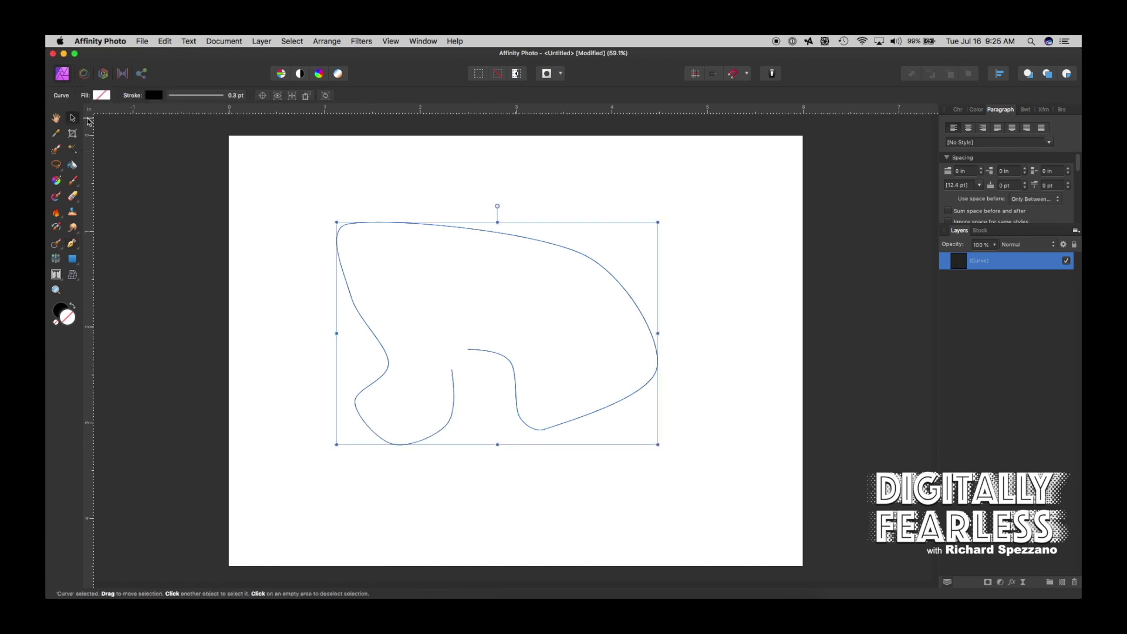
- Remove the curve's last added node with the Pen tool active, and delete the whole curve from the page
click(78, 249)
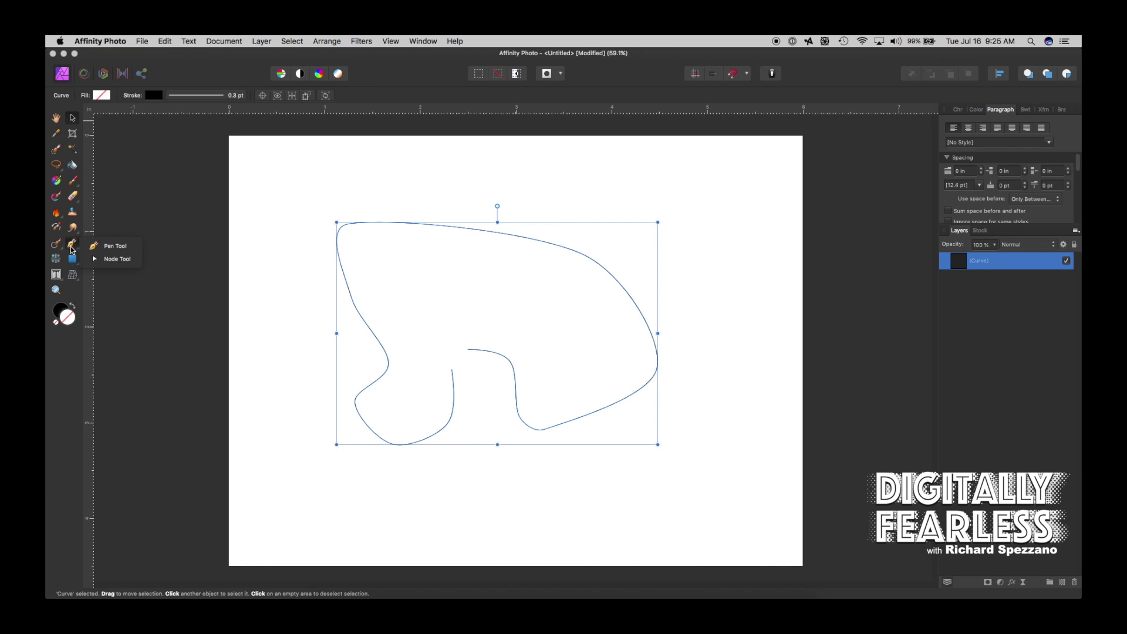
click(112, 246)
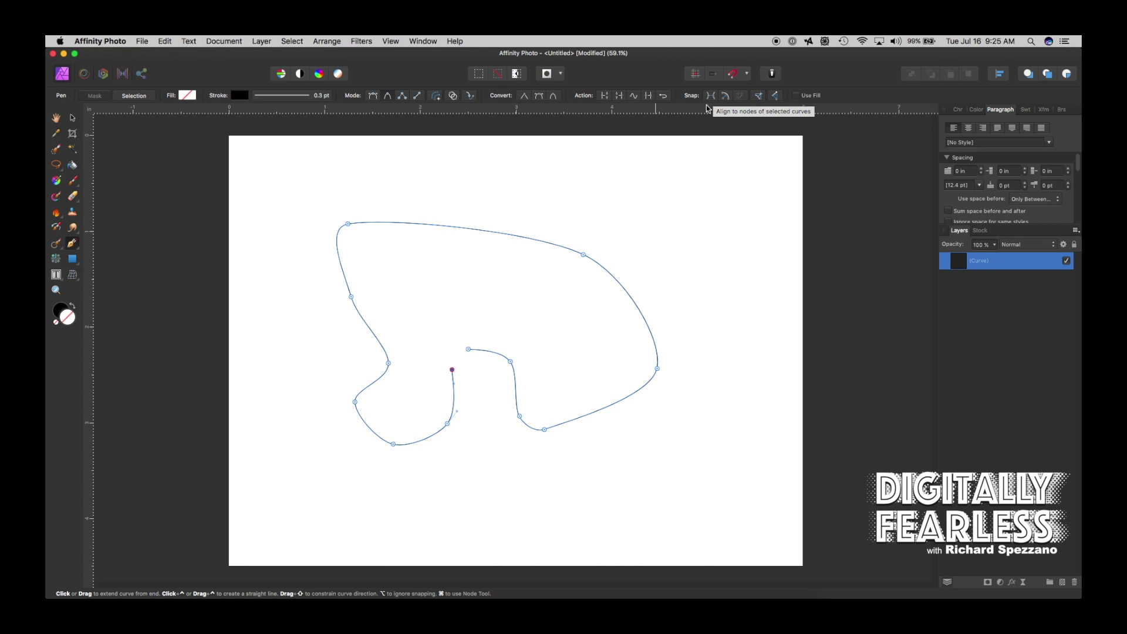
key(BackSpace)
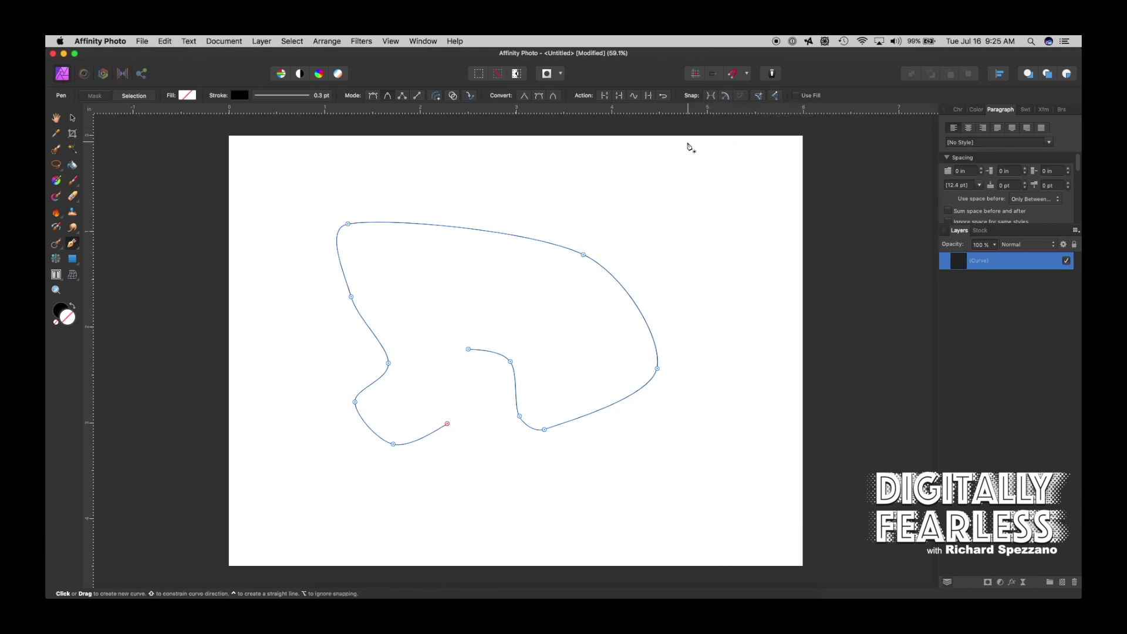
click(75, 119)
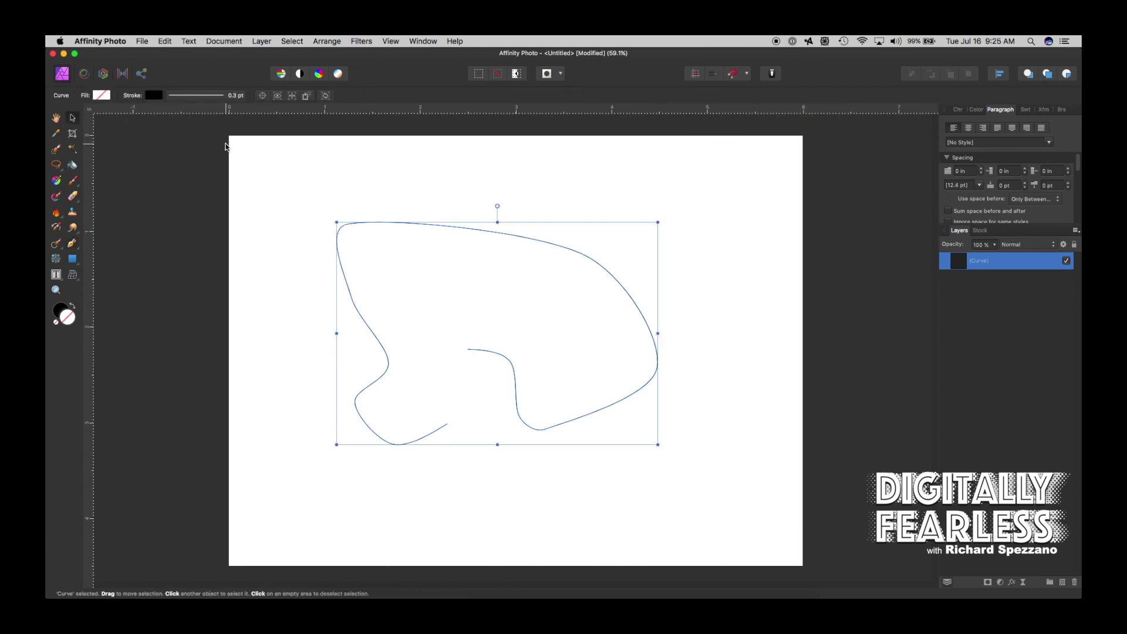
key(BackSpace)
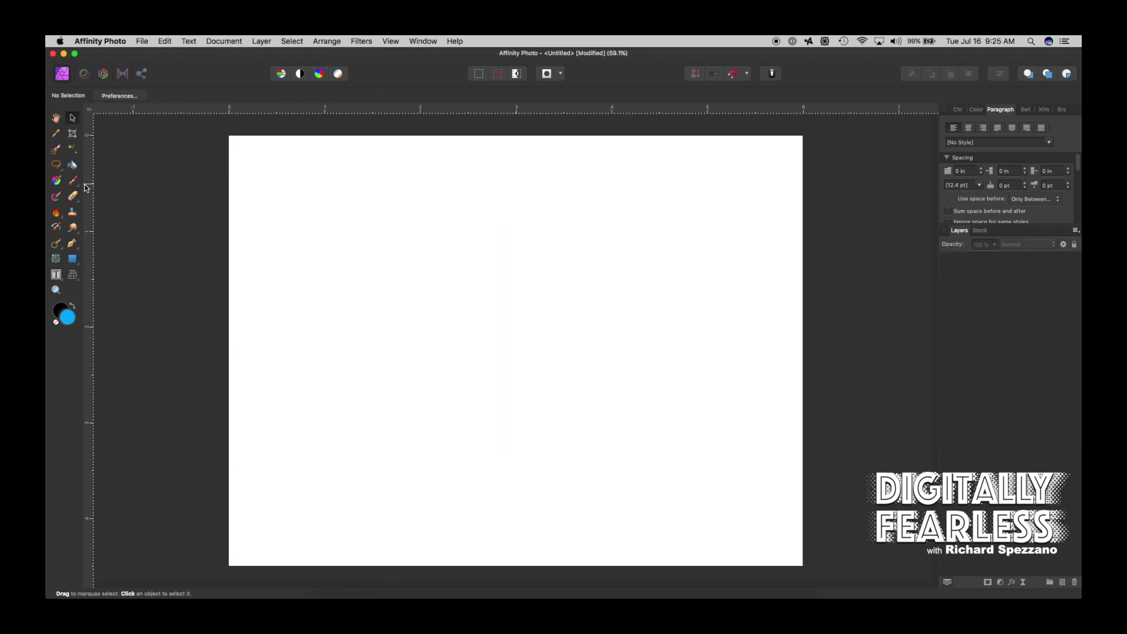
- Draw a new five-node open curve in Smart mode that snakes downward and rises again at its end
click(72, 243)
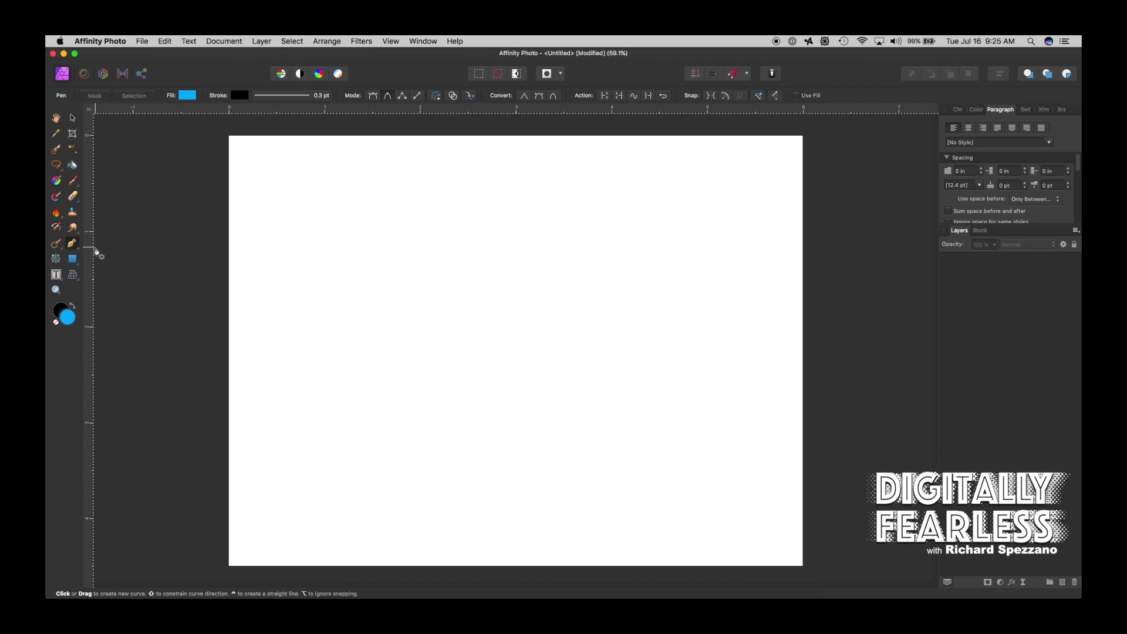
click(380, 203)
drag(445, 242, 447, 262)
drag(366, 318, 367, 339)
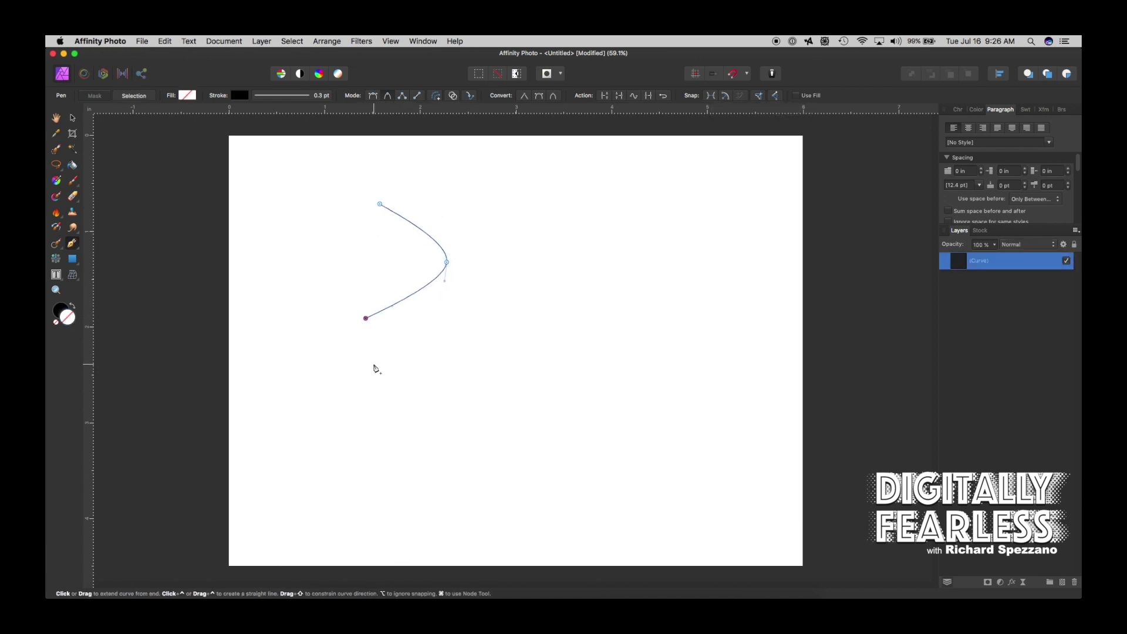
click(453, 388)
click(565, 328)
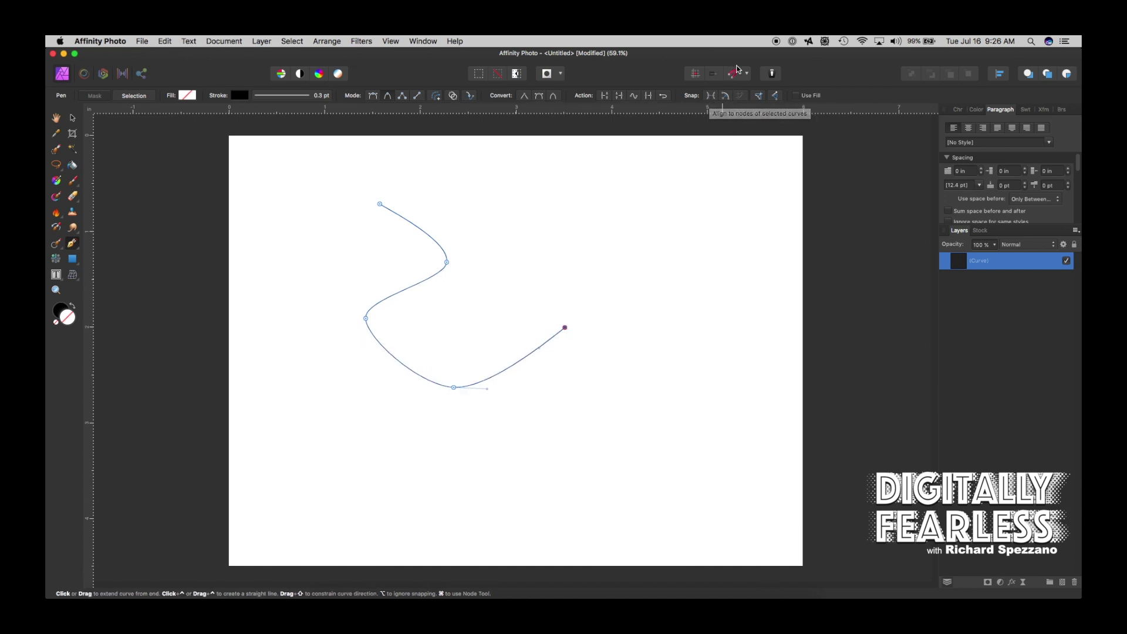
- Enable alignment to nodes of selected curves and add five nodes that line up with the snaking curve's existing ones
click(712, 98)
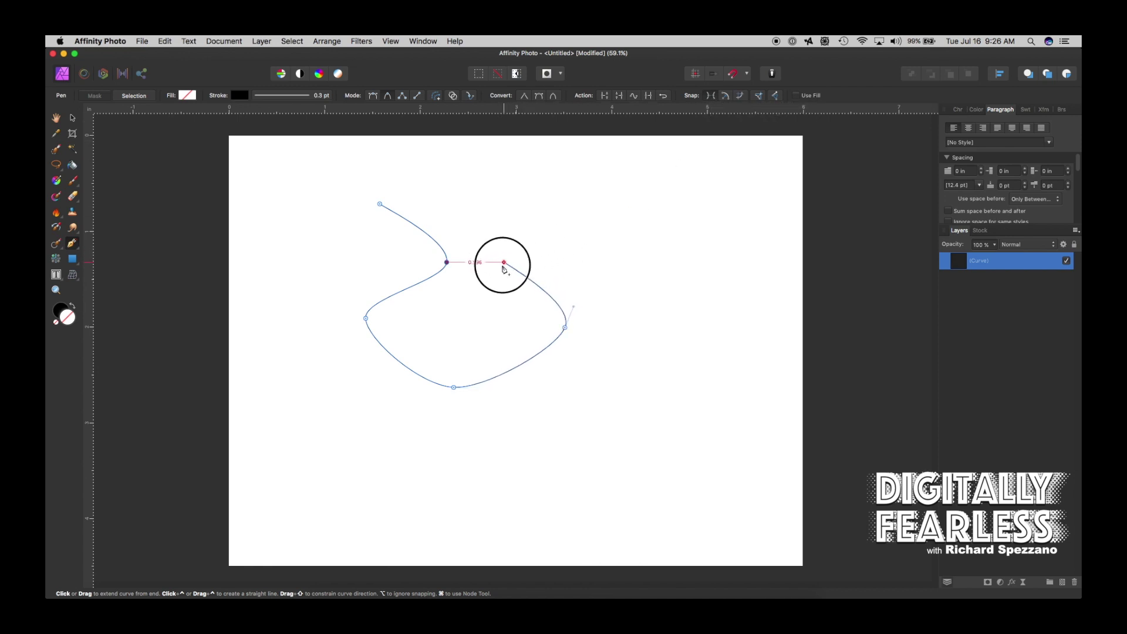
click(482, 282)
mouse_move(483, 282)
mouse_down()
mouse_move(468, 264)
mouse_move(491, 261)
mouse_up()
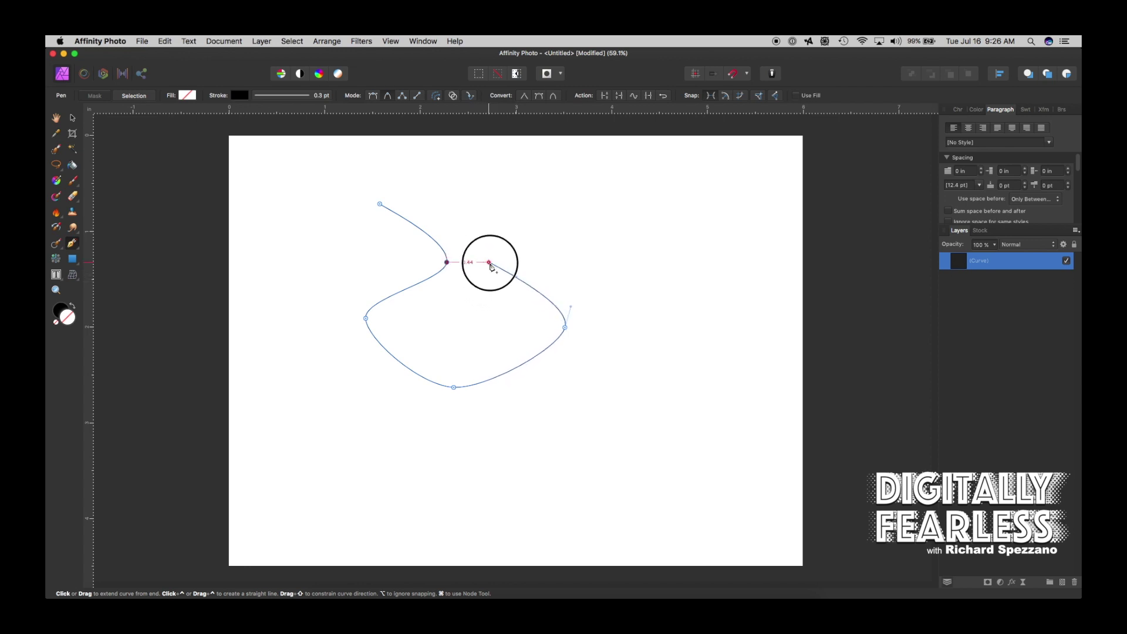
mouse_move(450, 202)
mouse_down()
mouse_move(461, 184)
mouse_move(433, 213)
mouse_up()
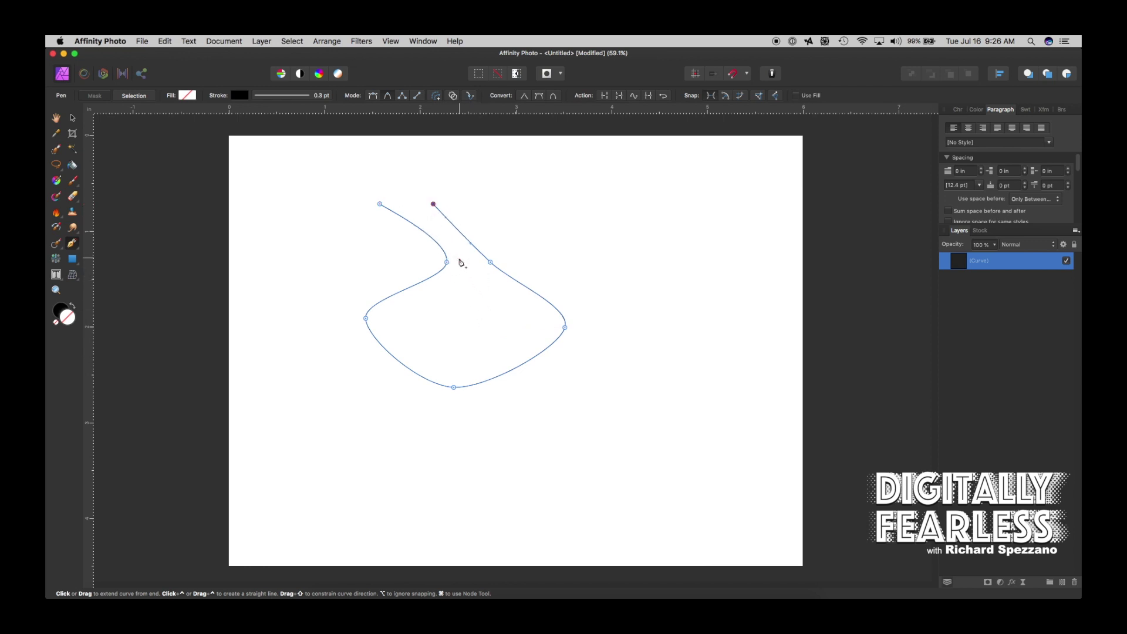
drag(461, 262, 462, 263)
mouse_move(456, 350)
mouse_down()
mouse_move(447, 343)
mouse_move(455, 350)
mouse_up()
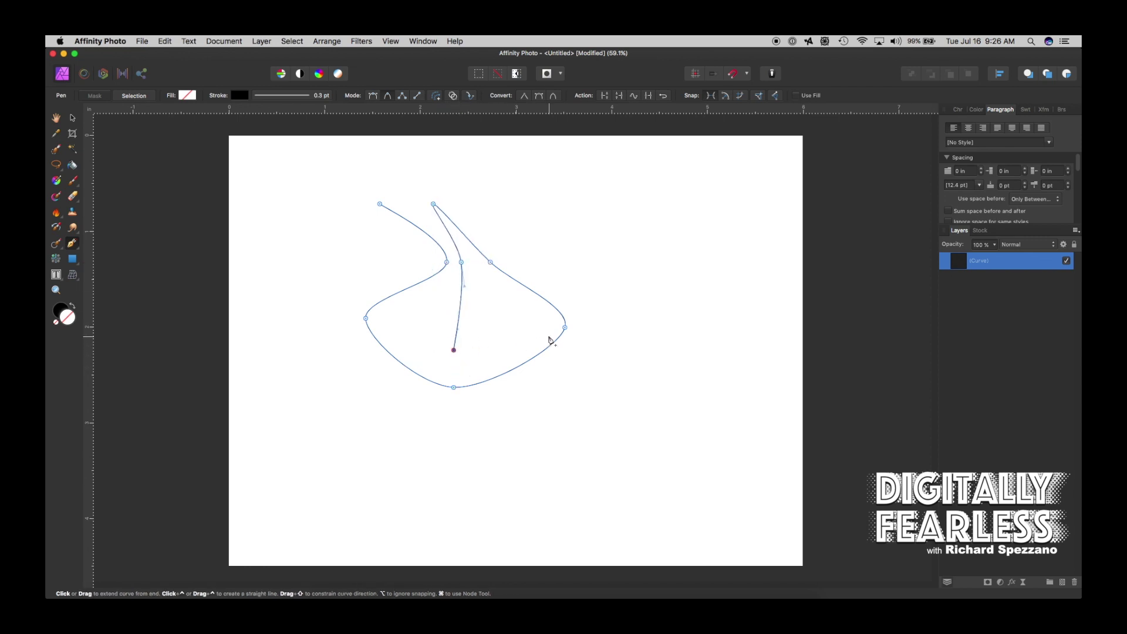
drag(564, 327, 538, 327)
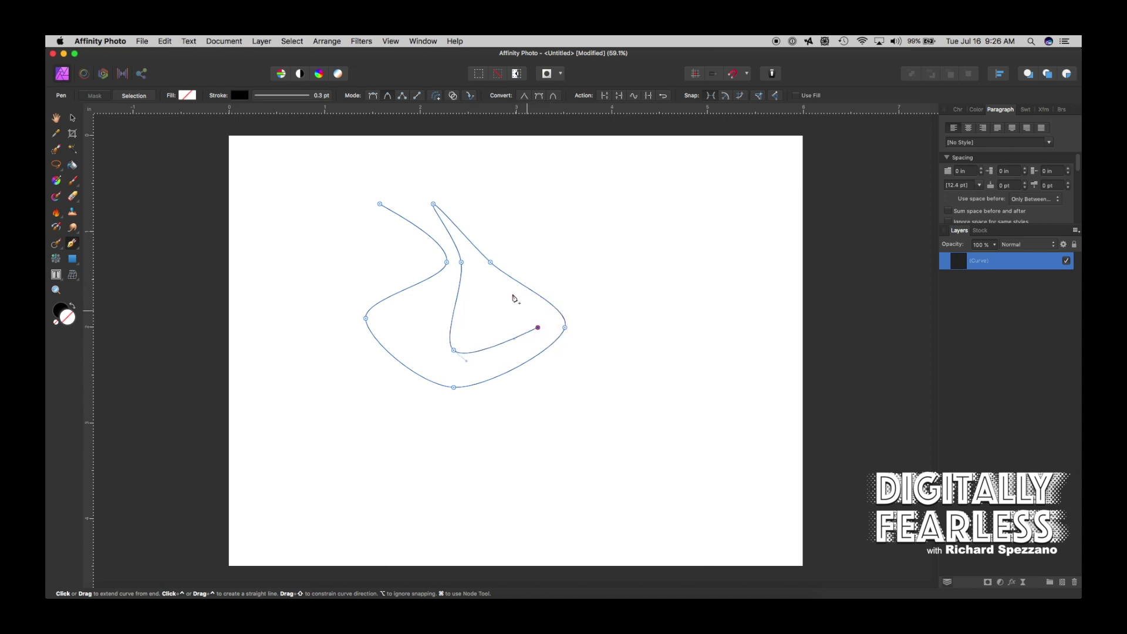
- Delete the whole curve from the page and return to the Pen tool in Polygon mode
click(74, 120)
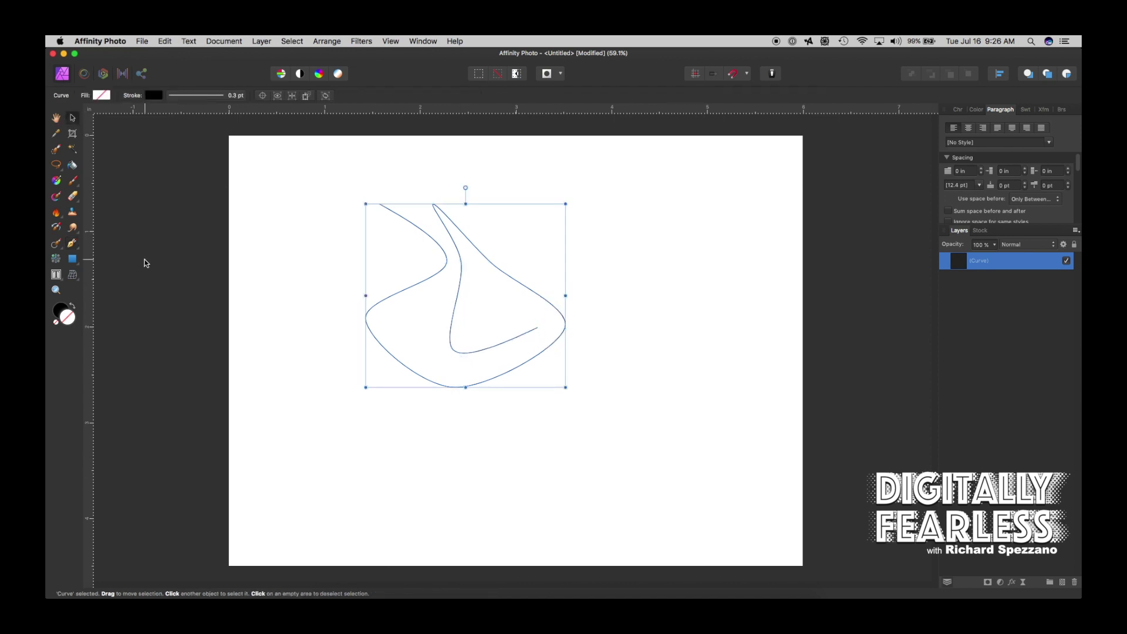
key(Delete)
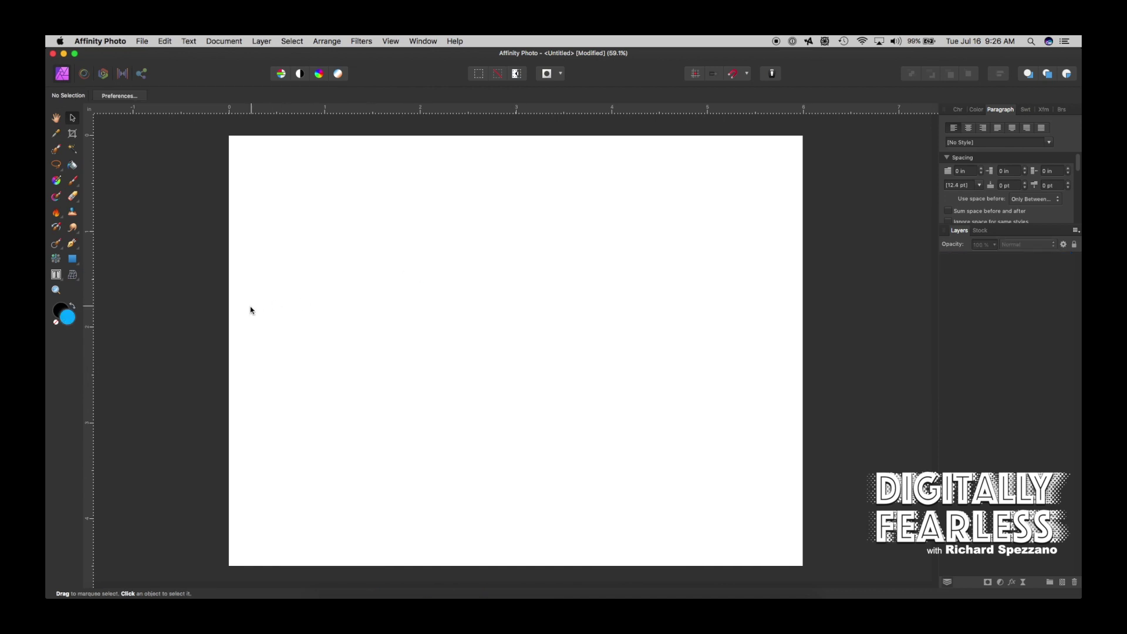
key(p)
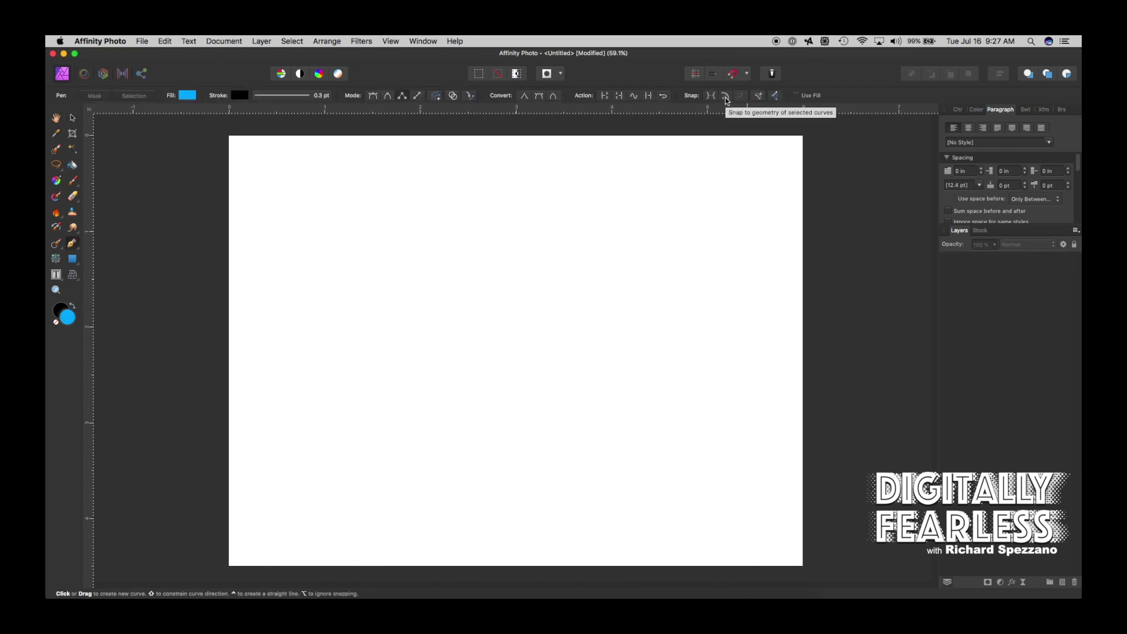
- Draw an open five-node polygon in the page's upper-left area, leaving a gap between its first and last nodes
click(330, 188)
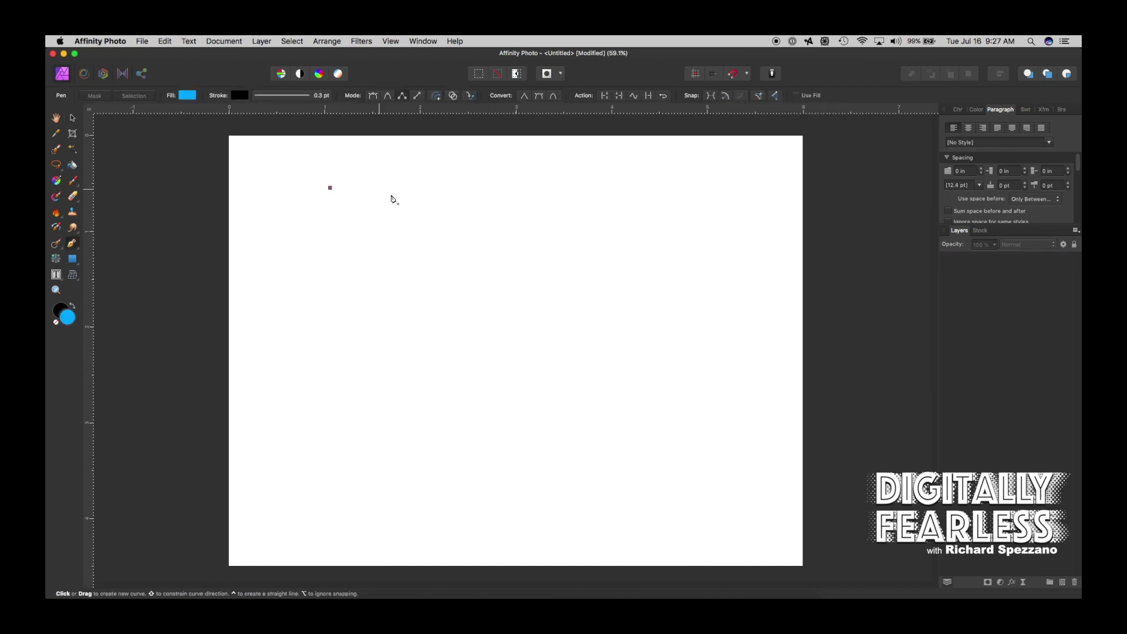
click(433, 202)
click(375, 290)
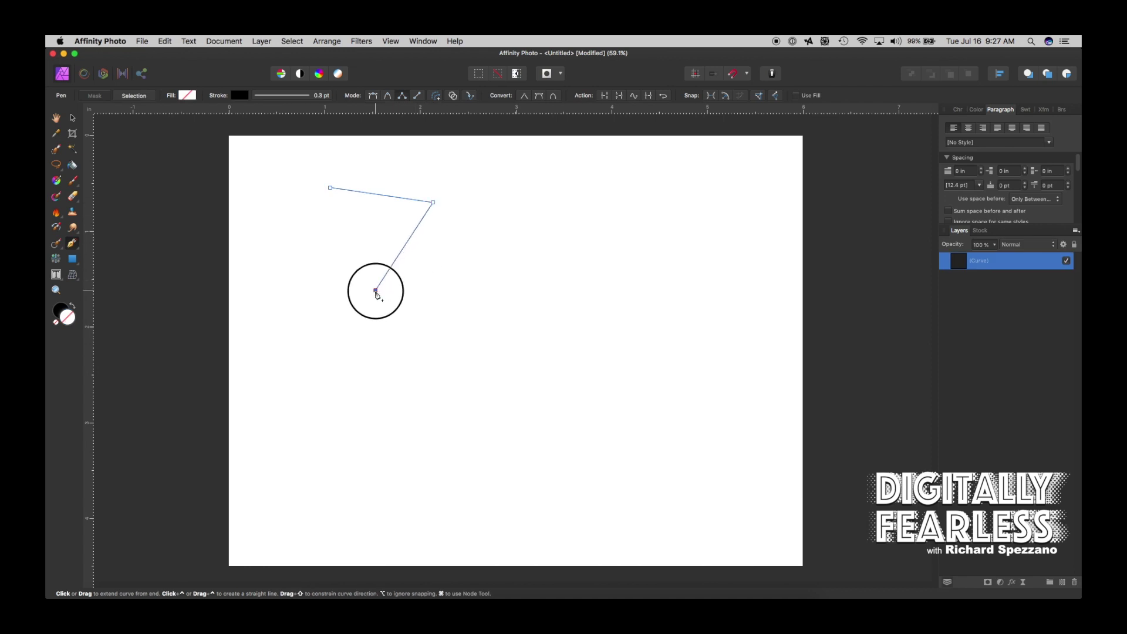
click(315, 239)
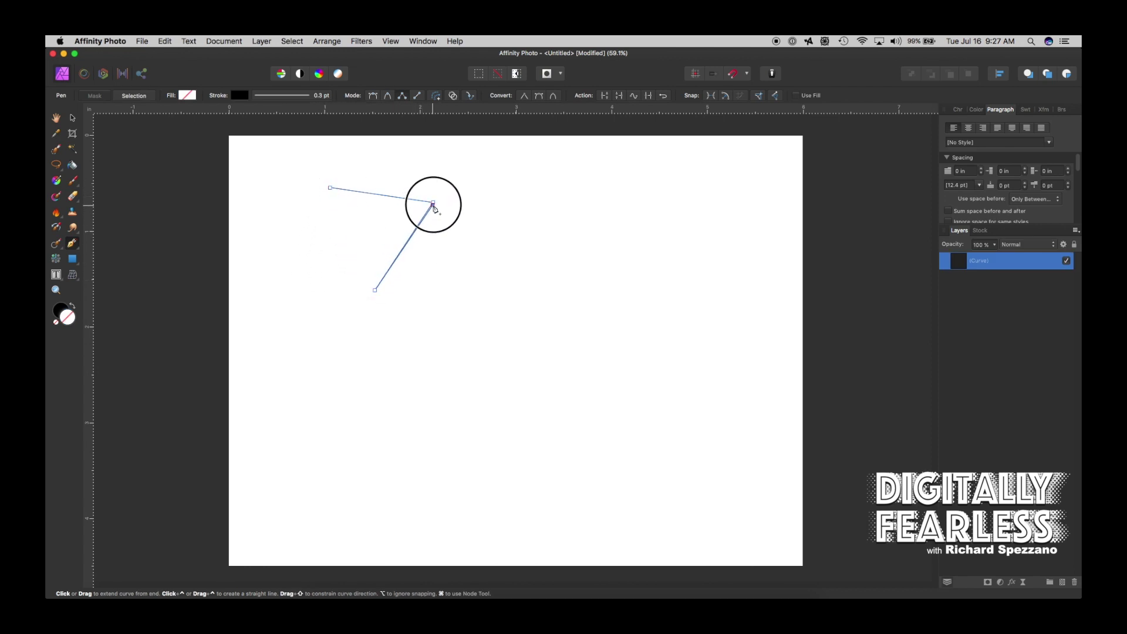
click(289, 266)
mouse_move(303, 200)
mouse_down()
mouse_move(289, 176)
mouse_move(335, 189)
mouse_move(292, 190)
mouse_up()
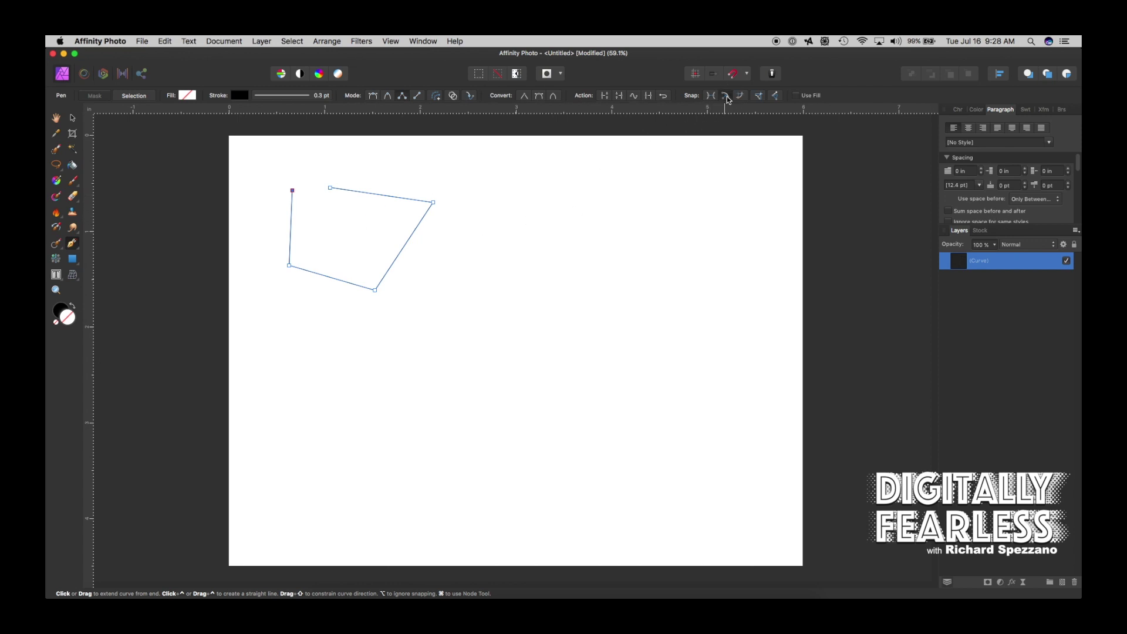
- With snapping to geometry of selected curves on, add five nodes, placing two on the polygon's existing right and lower corners
click(334, 162)
drag(335, 166, 320, 243)
click(433, 201)
click(414, 272)
click(376, 290)
click(273, 294)
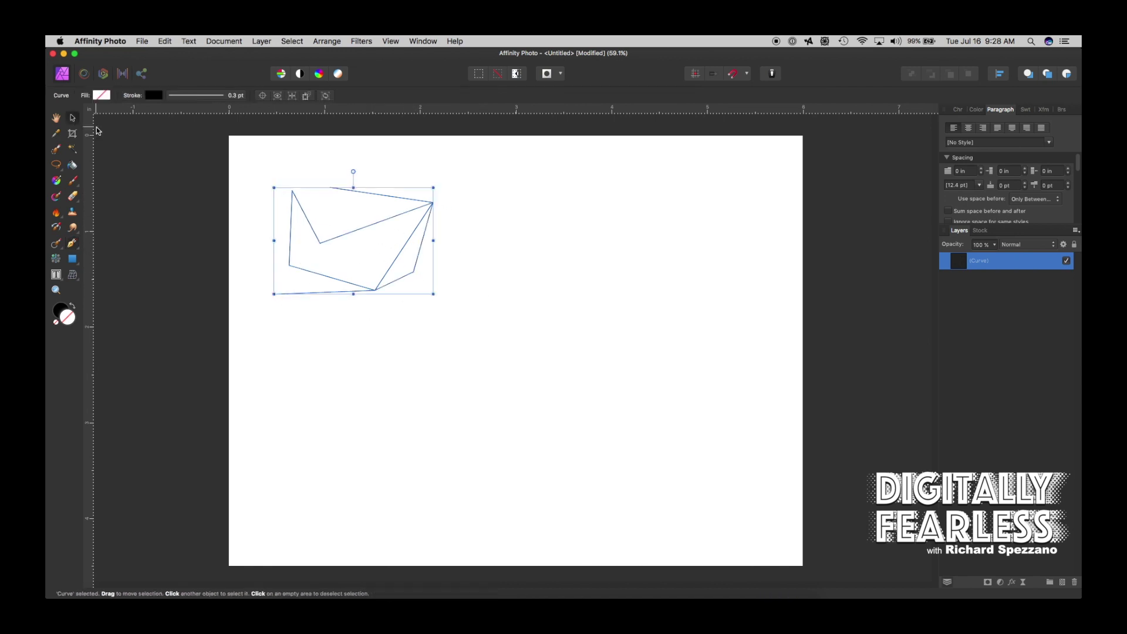
- Deselect the polygon and draw a separate three-node angled curve to its right
key(Escape)
click(565, 226)
click(507, 276)
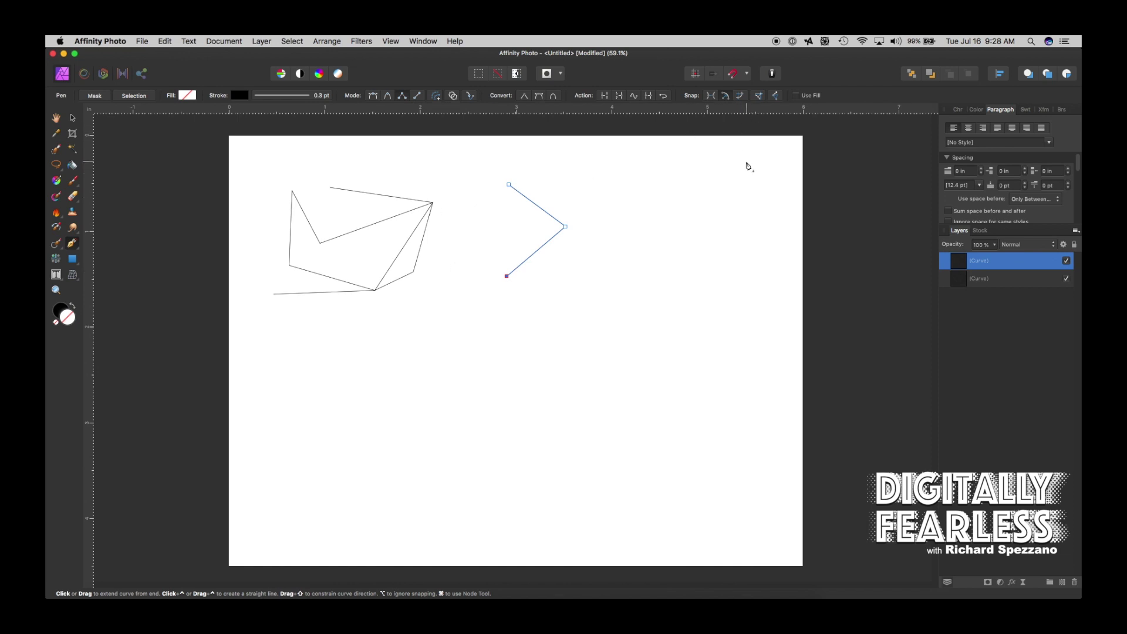
- Delete both the angled curve and the polygon curve, and return to the Pen tool
click(72, 118)
key(Delete)
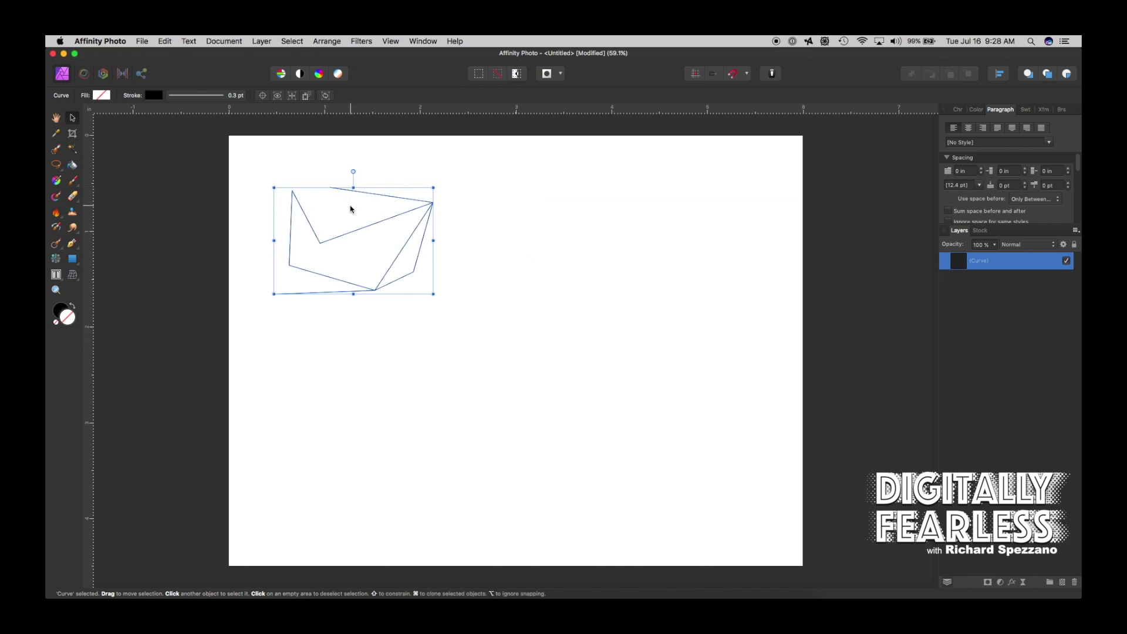
key(Delete)
key(p)
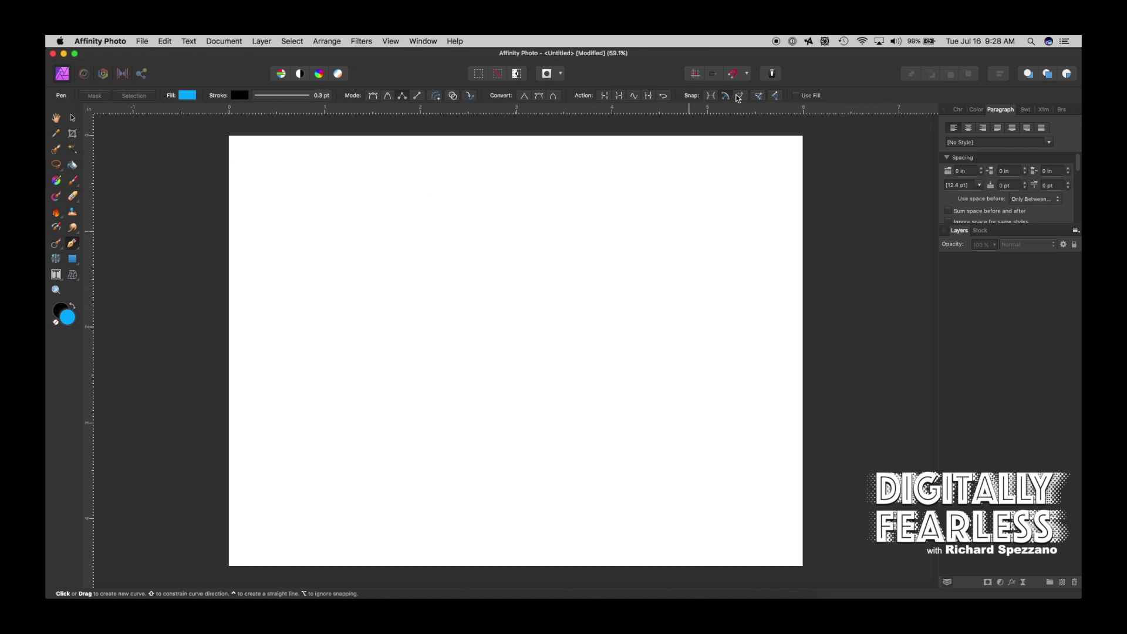
- Draw a five-node zigzag in Polygon mode with snapping to geometry on, running from the page's upper middle toward the left
click(480, 189)
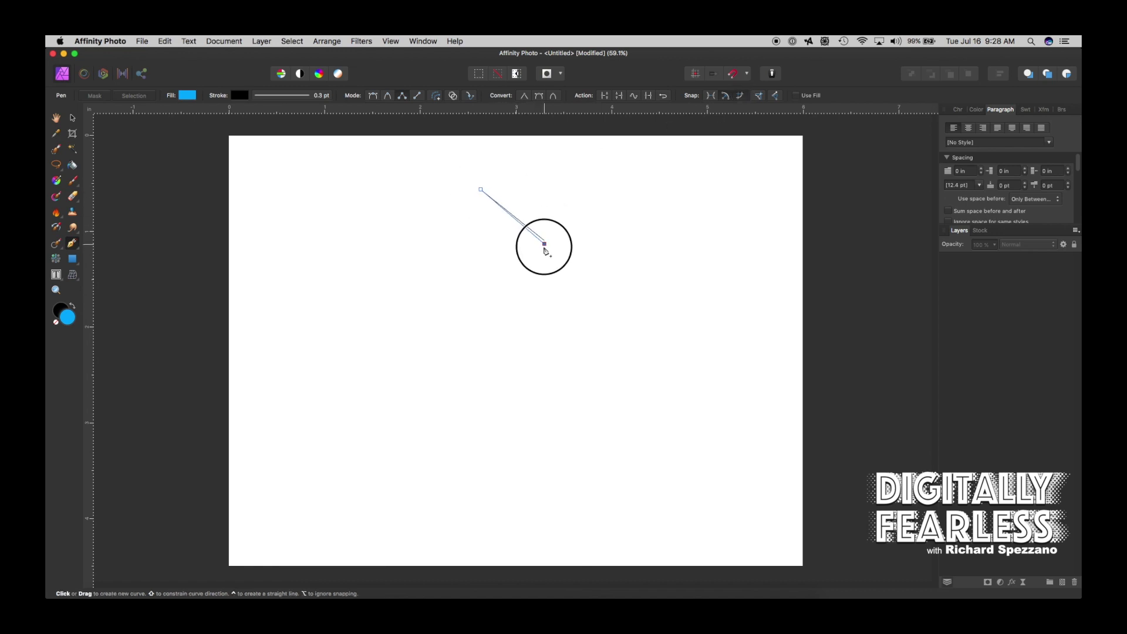
click(529, 268)
click(478, 271)
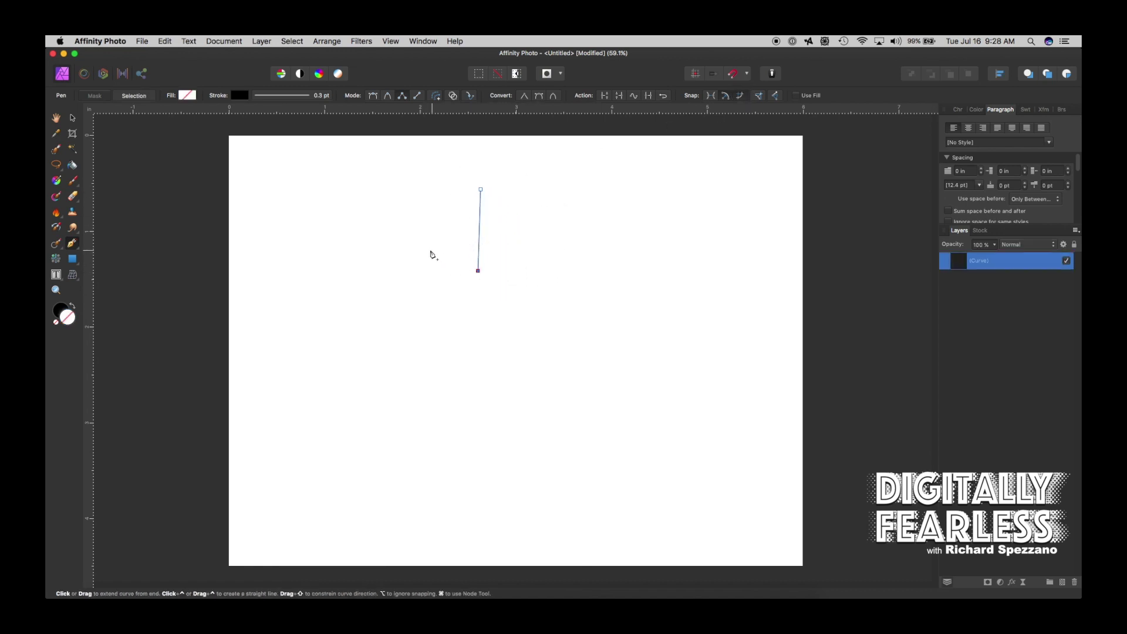
click(400, 207)
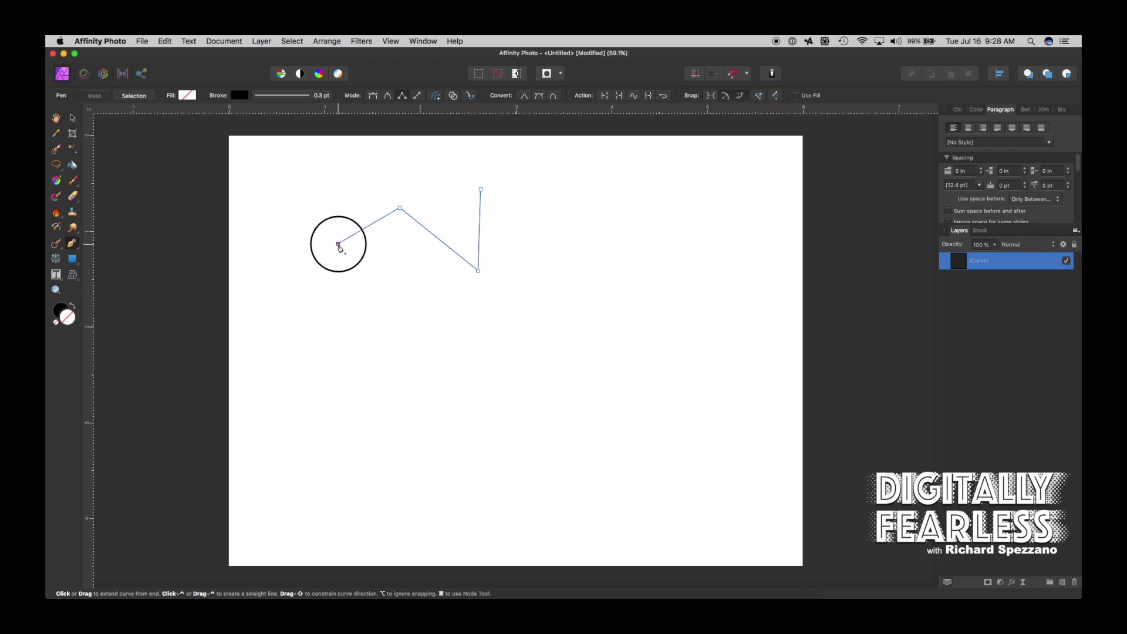
click(336, 243)
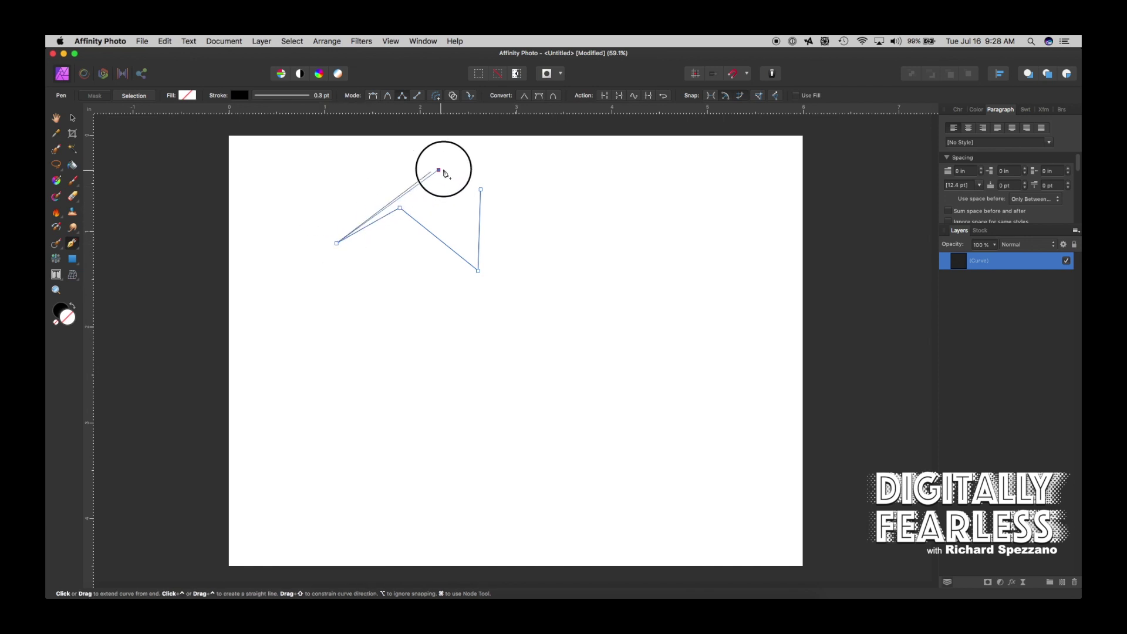
click(314, 228)
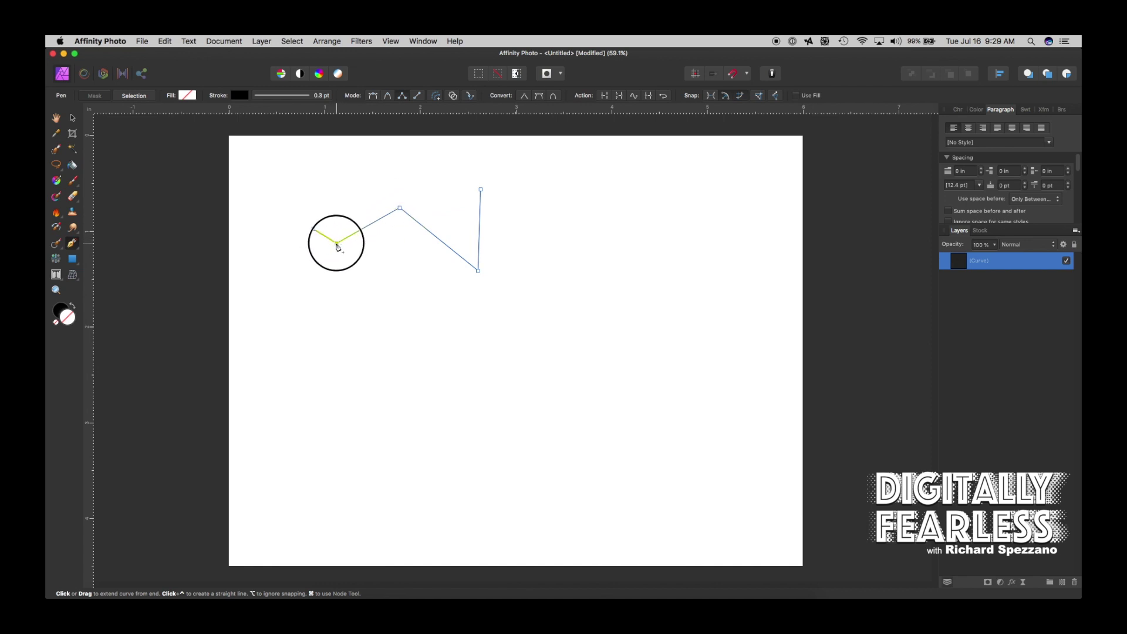
- Extend the zigzag through its middle corner to two new nodes at the upper right, and back through existing corners to the left
click(400, 208)
click(444, 171)
drag(444, 172, 479, 271)
drag(381, 298, 339, 244)
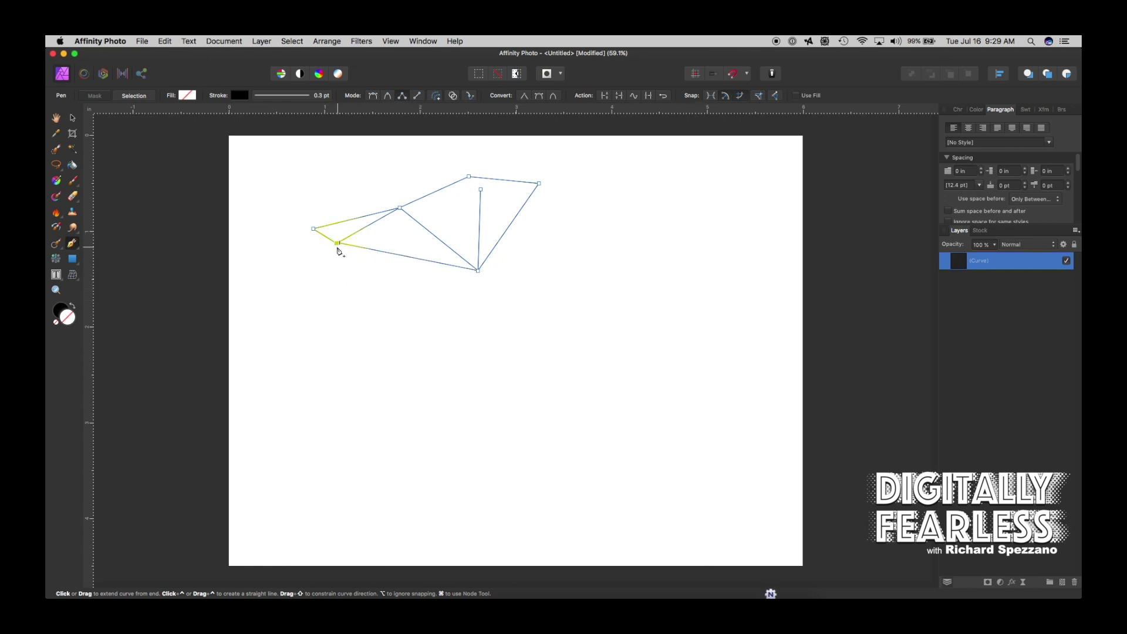
- Add an outer left loop and an upper peak, snapping back to existing nodes until the far right corner, and deselect the curve
click(265, 265)
drag(271, 251, 538, 182)
click(334, 199)
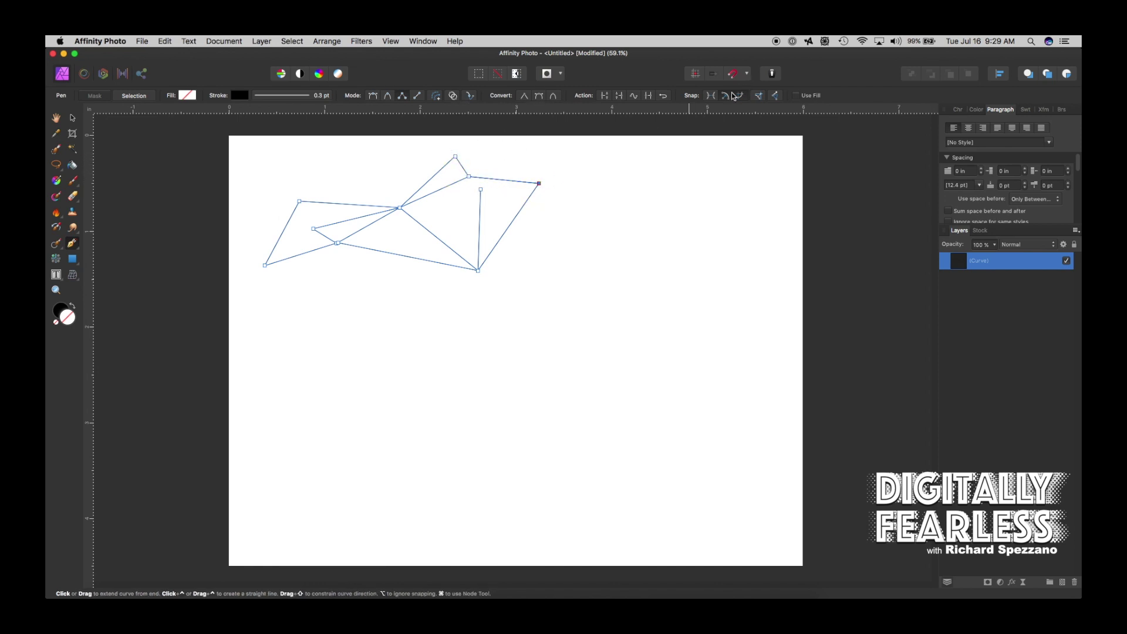
key(v)
click(138, 188)
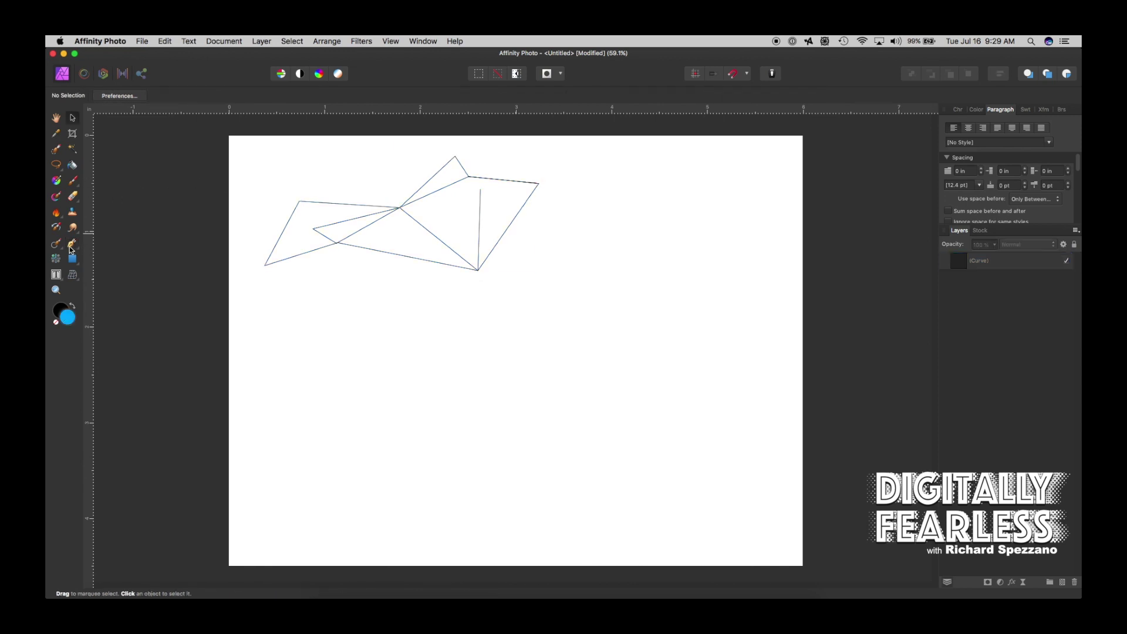
- Turn off snapping to geometry and draw a six-node open spiral in Pen mode, to the right of the polygon shape
click(71, 245)
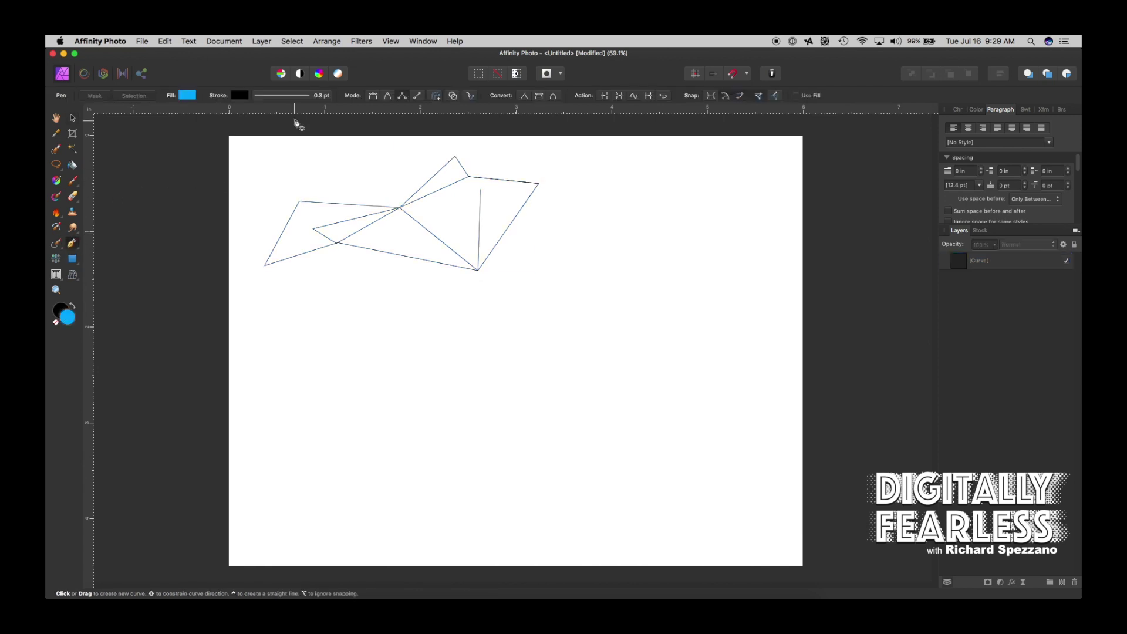
click(726, 96)
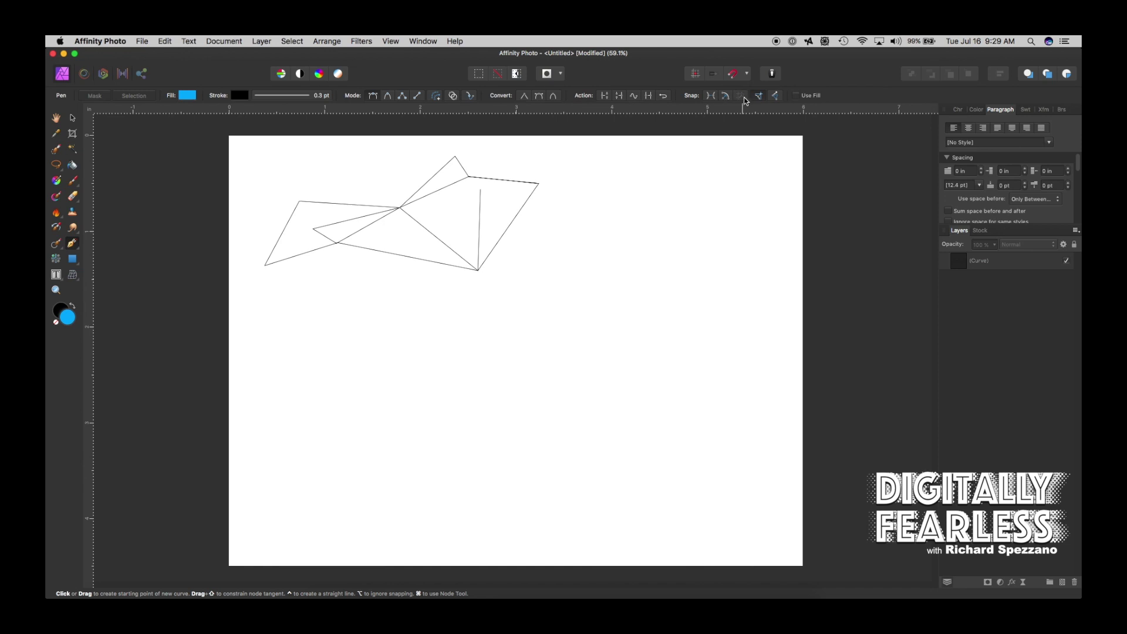
click(607, 212)
drag(686, 245, 567, 279)
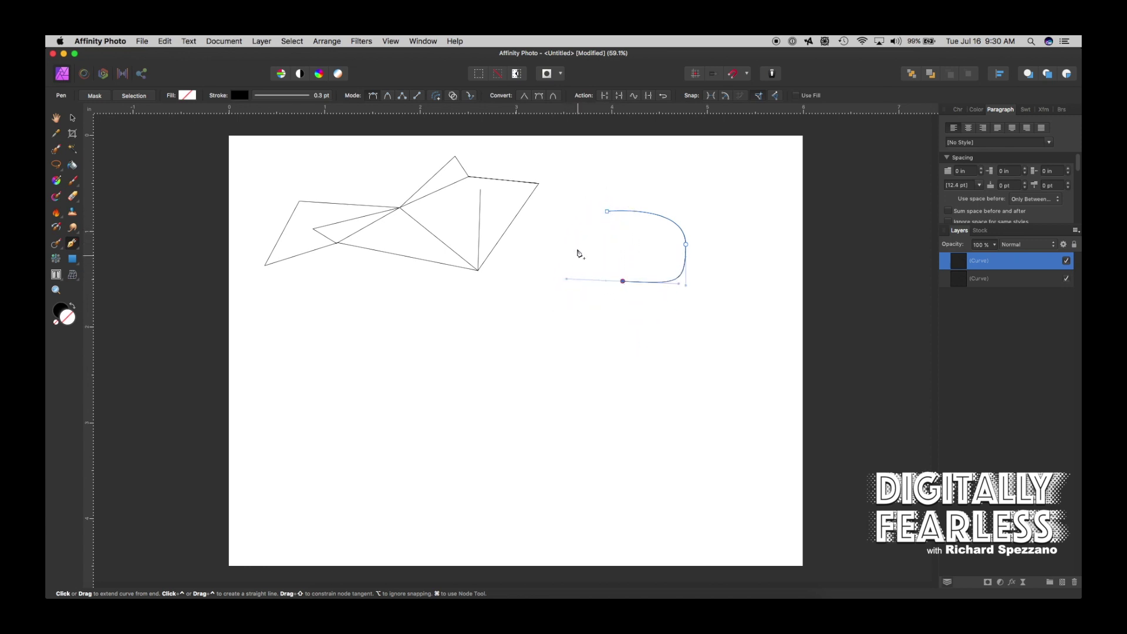
click(573, 218)
drag(572, 206, 577, 205)
click(613, 186)
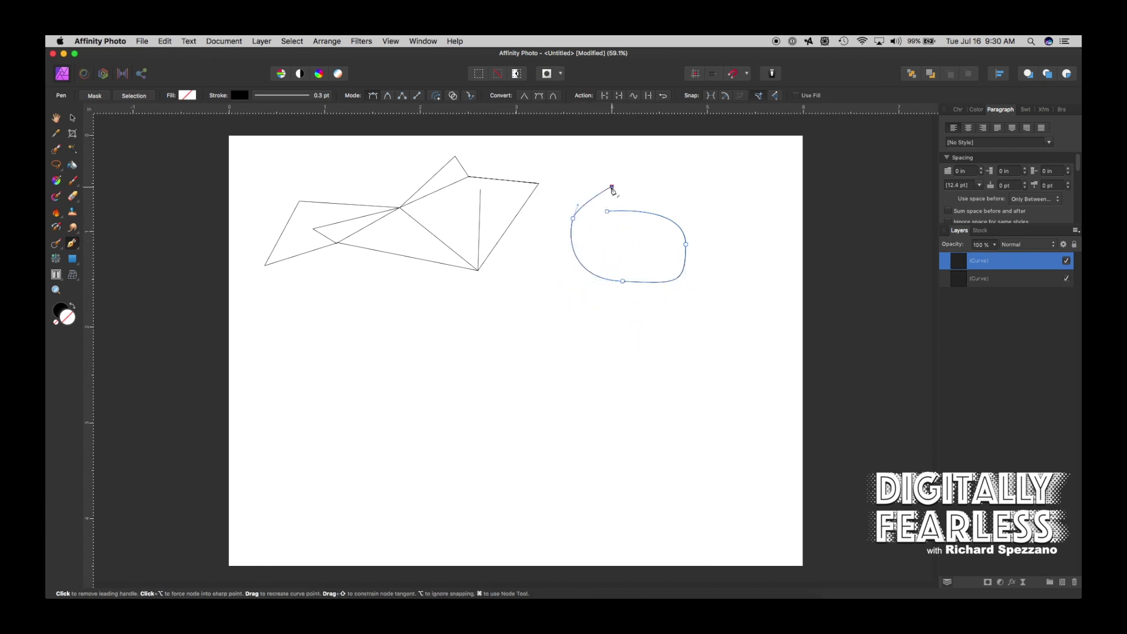
click(680, 192)
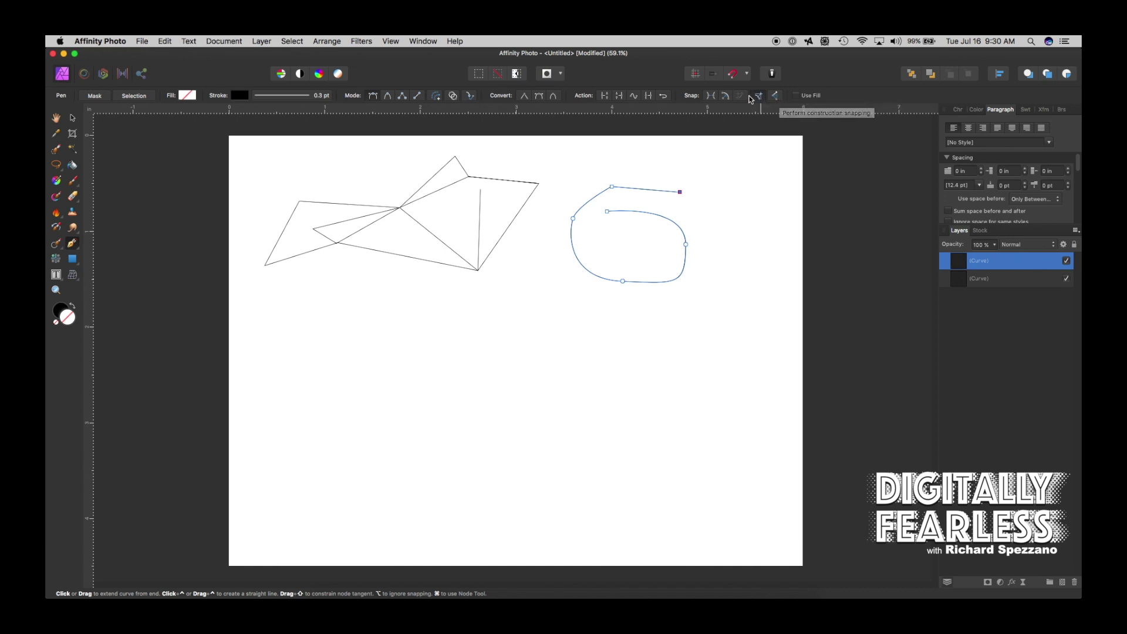
- Enable alignment to nodes of selected curves and extend the spiral around its outside with five nodes aligned to existing ones
click(710, 95)
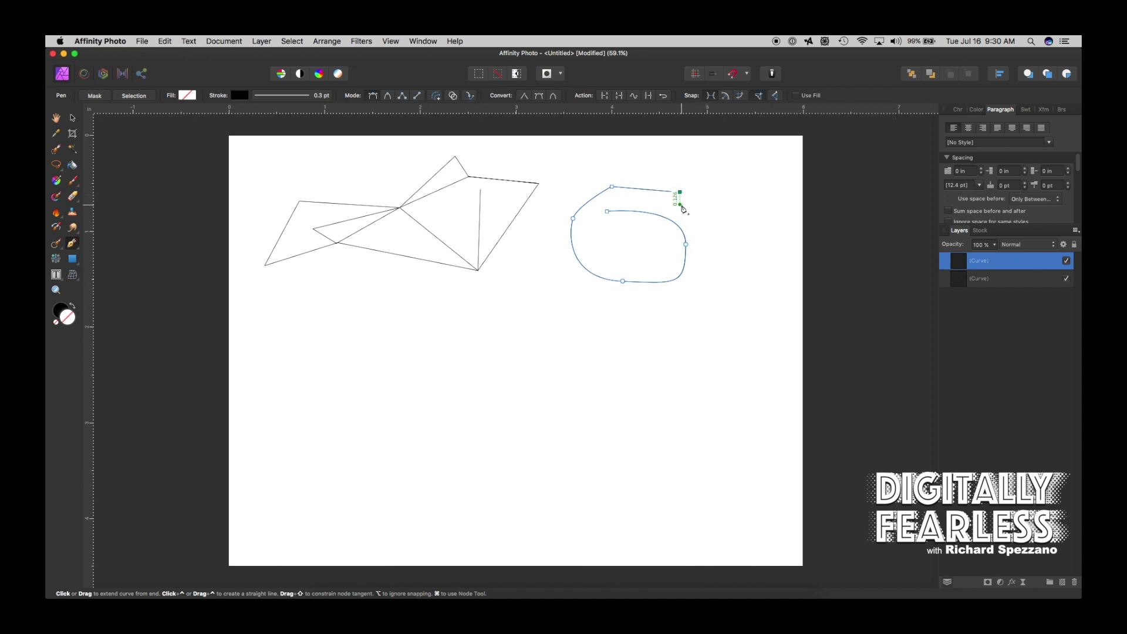
drag(680, 205, 684, 226)
drag(706, 281, 563, 281)
drag(564, 230, 612, 191)
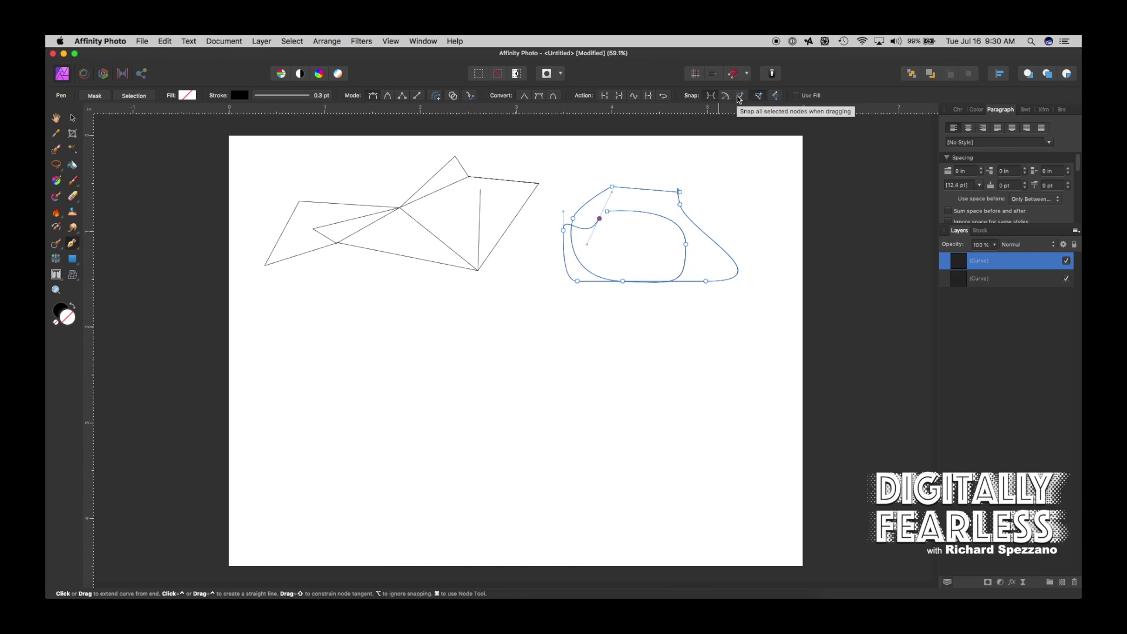
- Try the construction snapping option and deselect the spiral curve
click(775, 96)
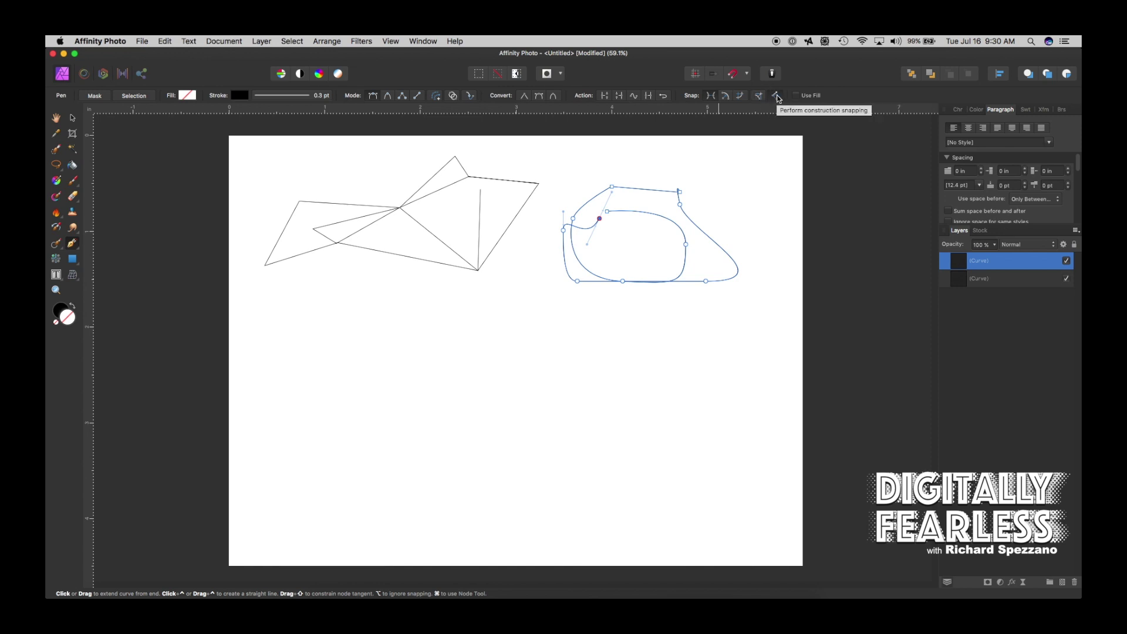
click(72, 118)
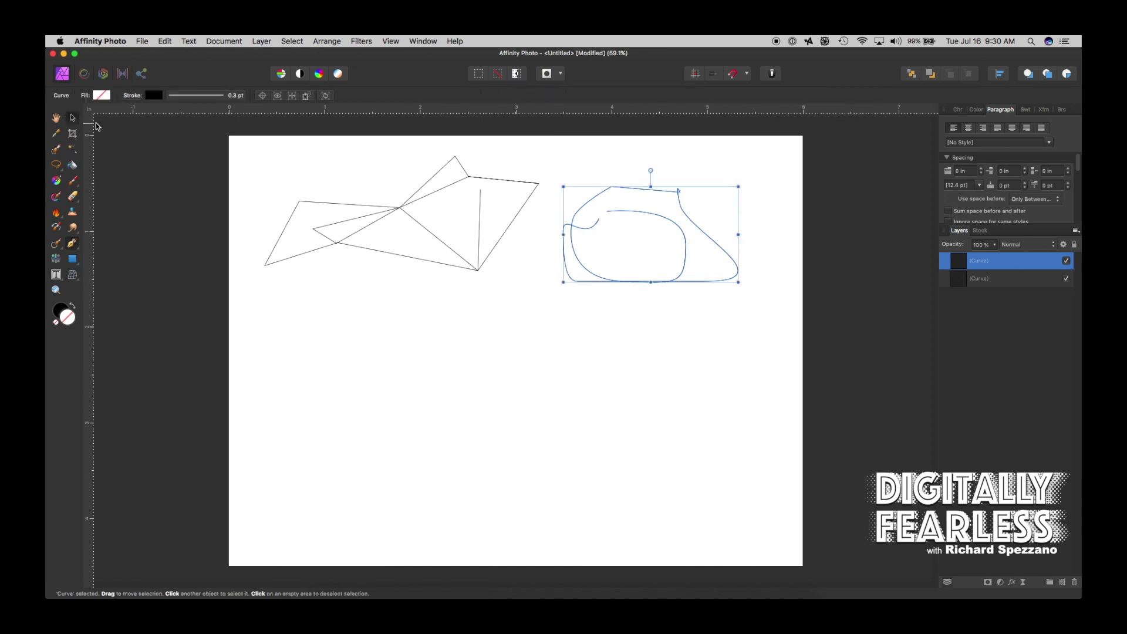
click(71, 245)
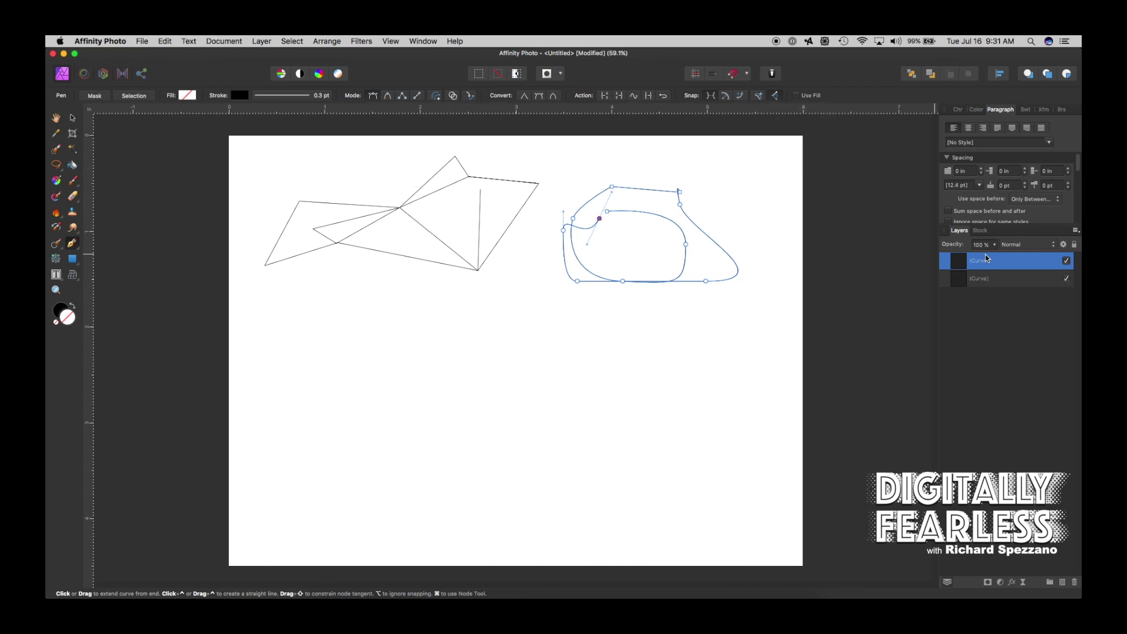
click(72, 117)
click(334, 319)
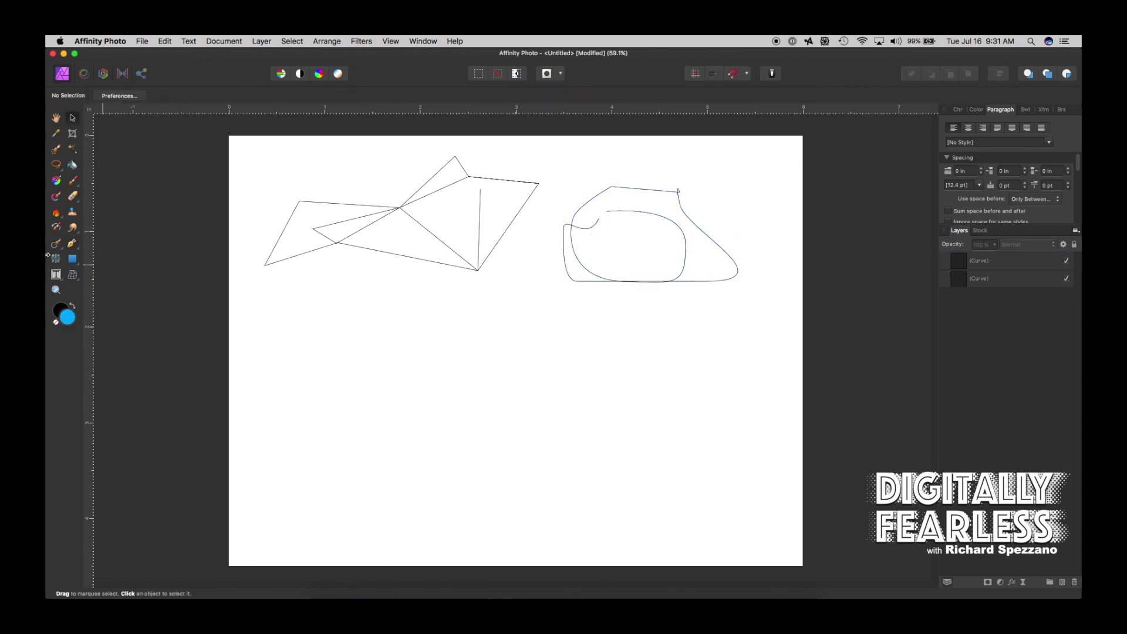
- Draw a closed six-node L-shape below the two curves, with its corners aligned to one another
click(72, 244)
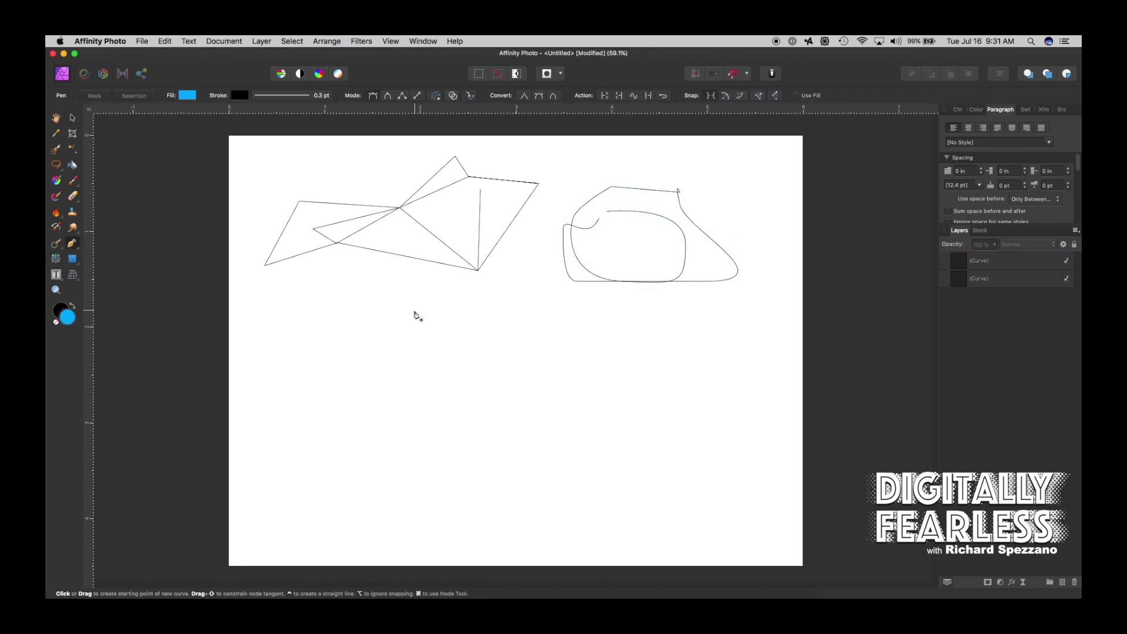
drag(414, 309, 556, 338)
click(554, 335)
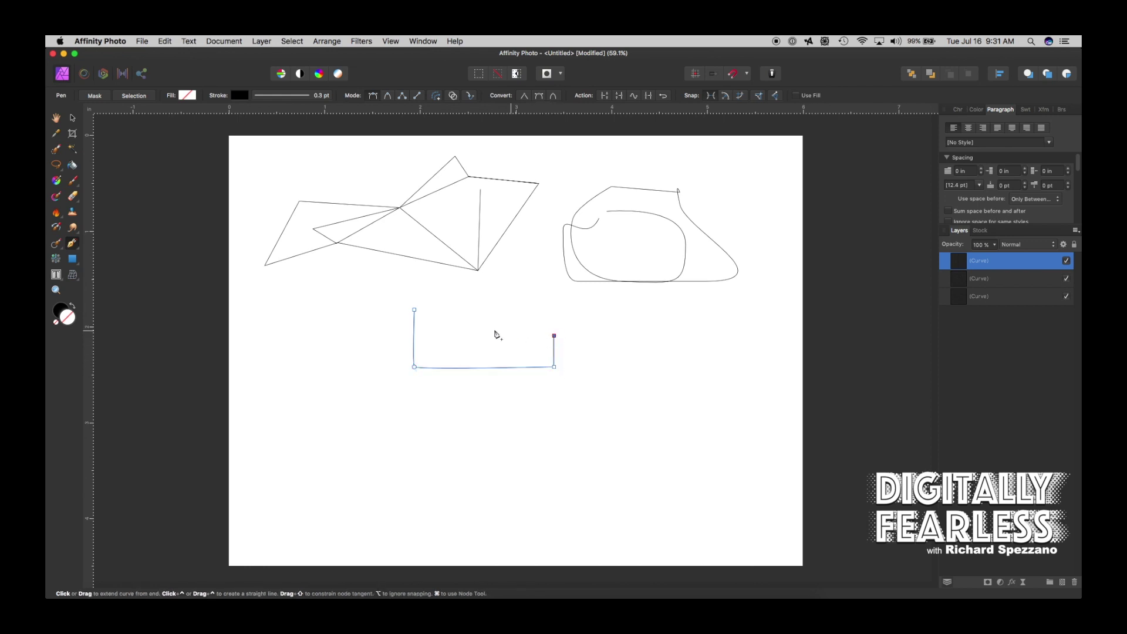
click(424, 335)
click(425, 309)
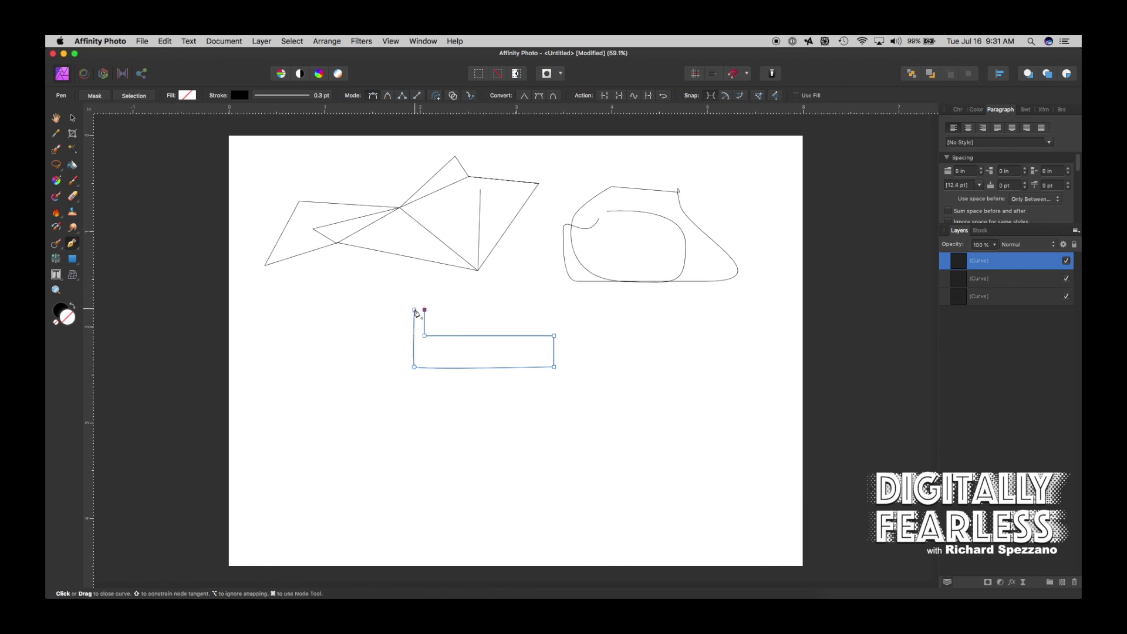
click(415, 310)
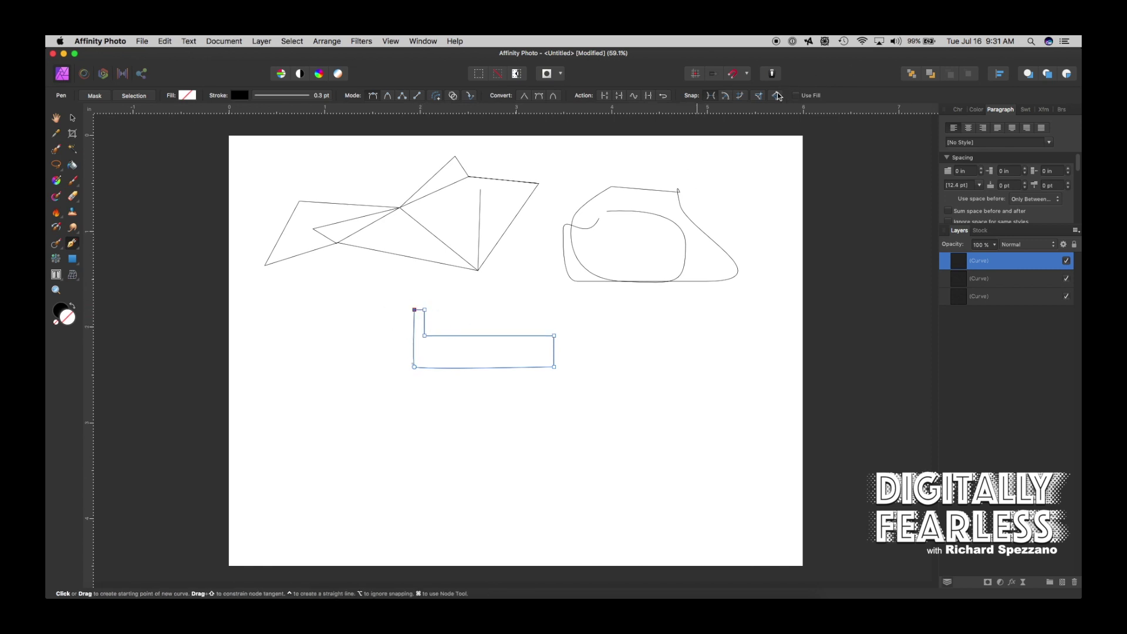